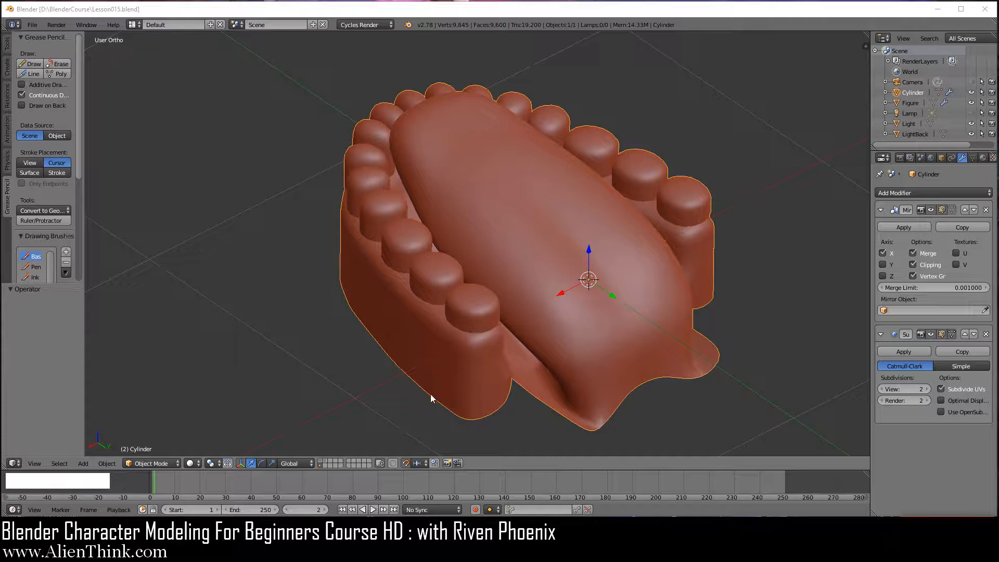
Enable snapping with Increment as the snap element
{"action": "left_click", "coordinate": [406, 463]}
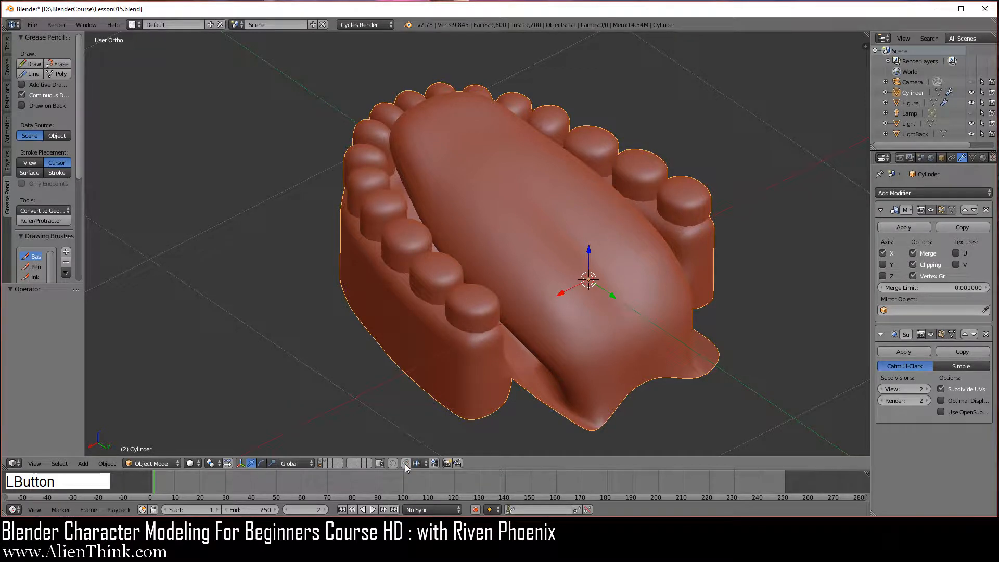
{"action": "left_click", "coordinate": [415, 463]}
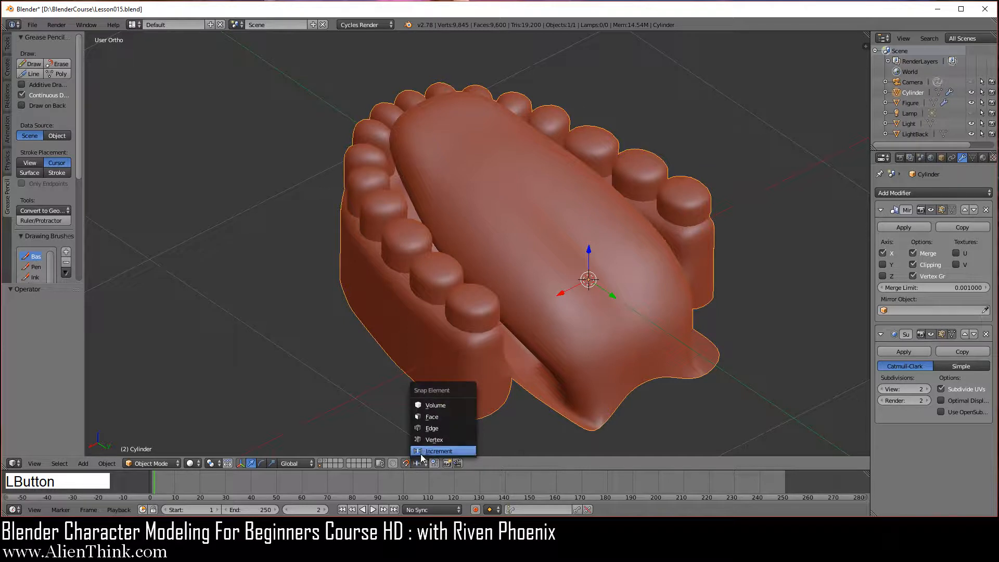
{"action": "left_click", "coordinate": [421, 449]}
Set the transform orientation to Global and the pivot point to Median Point
{"action": "left_click", "coordinate": [294, 463]}
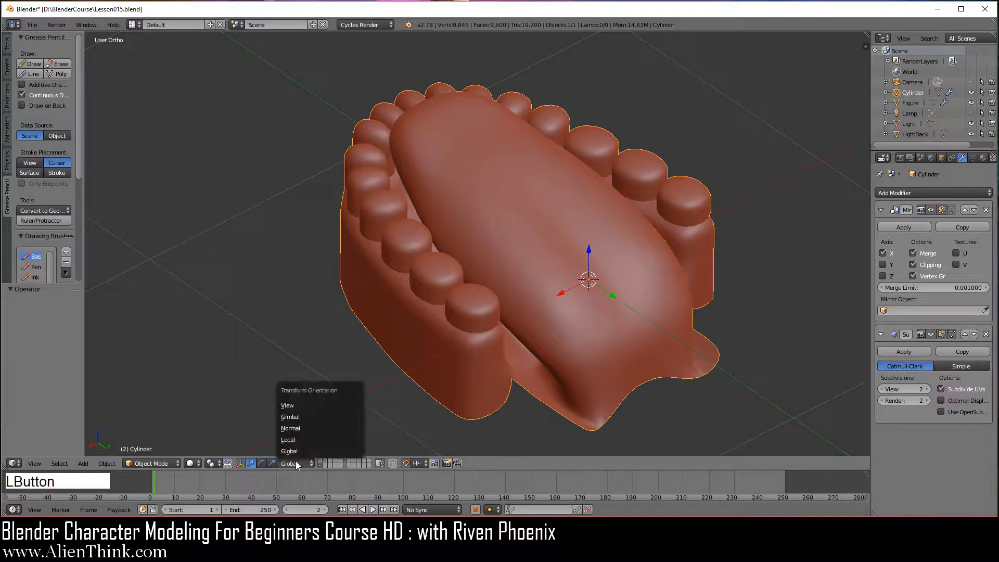
{"action": "left_click", "coordinate": [294, 451]}
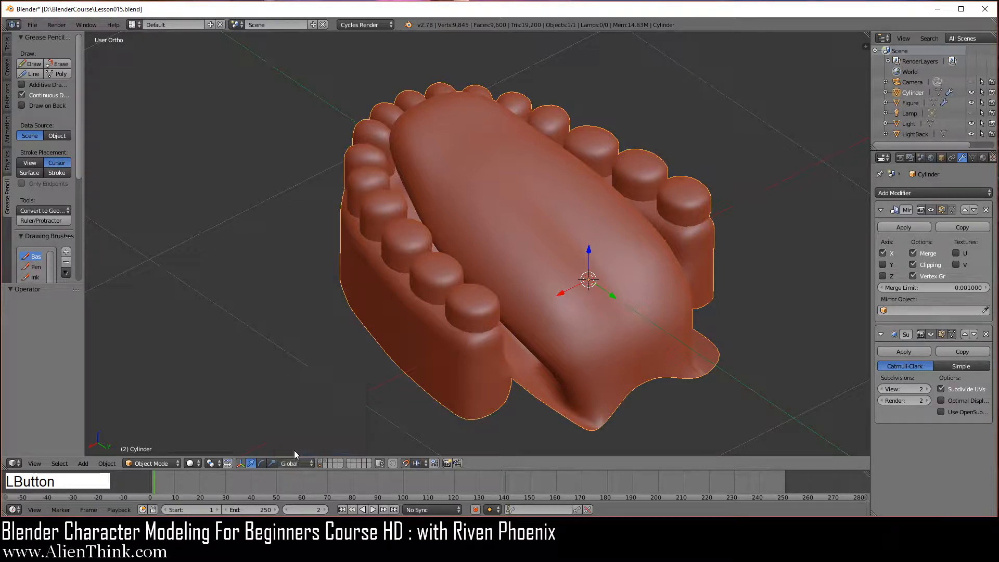
{"action": "left_click", "coordinate": [210, 463]}
{"action": "left_click", "coordinate": [235, 417]}
Enter Edit Mode on the teeth-and-tongue mesh and switch to edge selection
{"action": "left_click", "coordinate": [153, 463]}
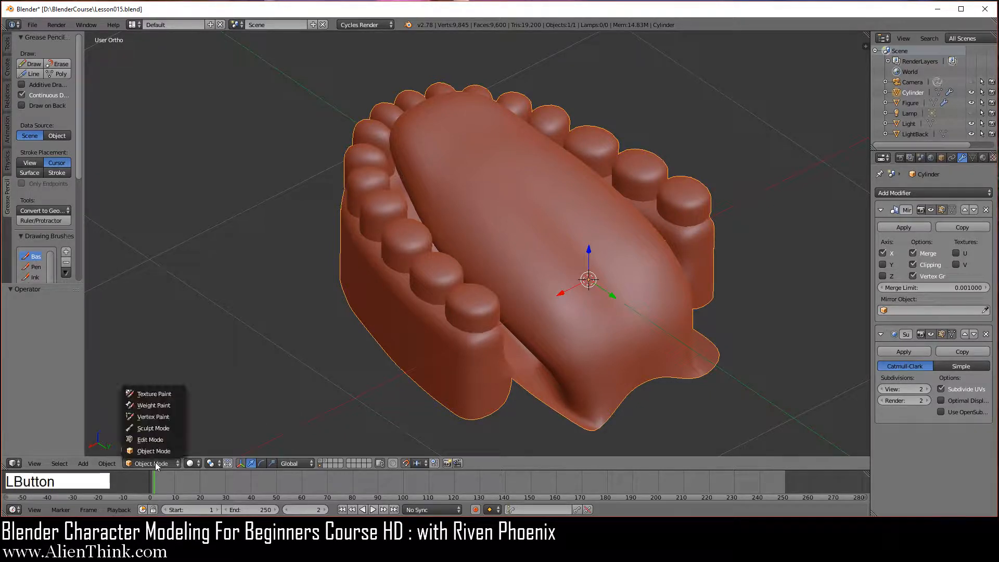
{"action": "left_click", "coordinate": [150, 437]}
{"action": "left_click", "coordinate": [105, 464]}
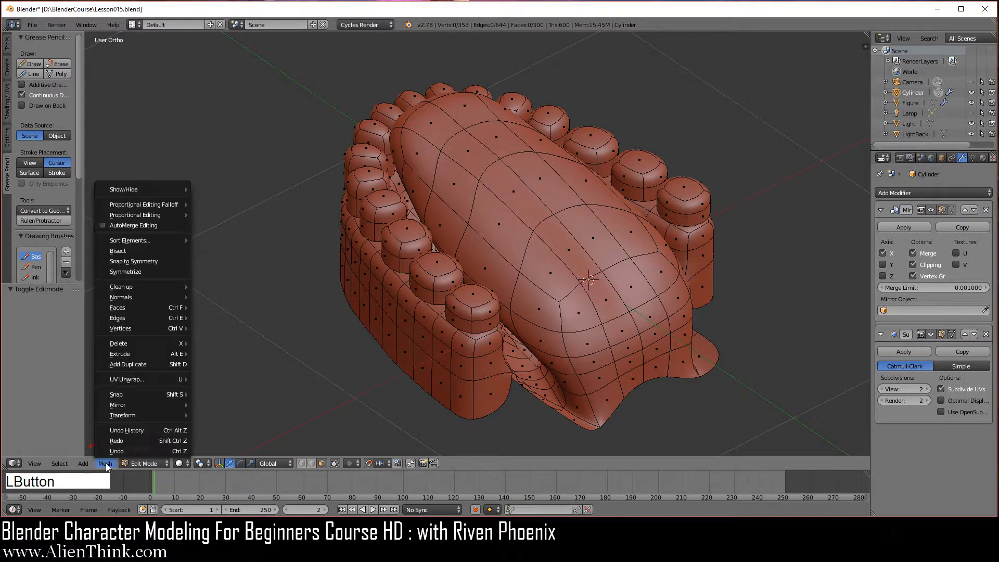
{"action": "mouse_move", "coordinate": [167, 319]}
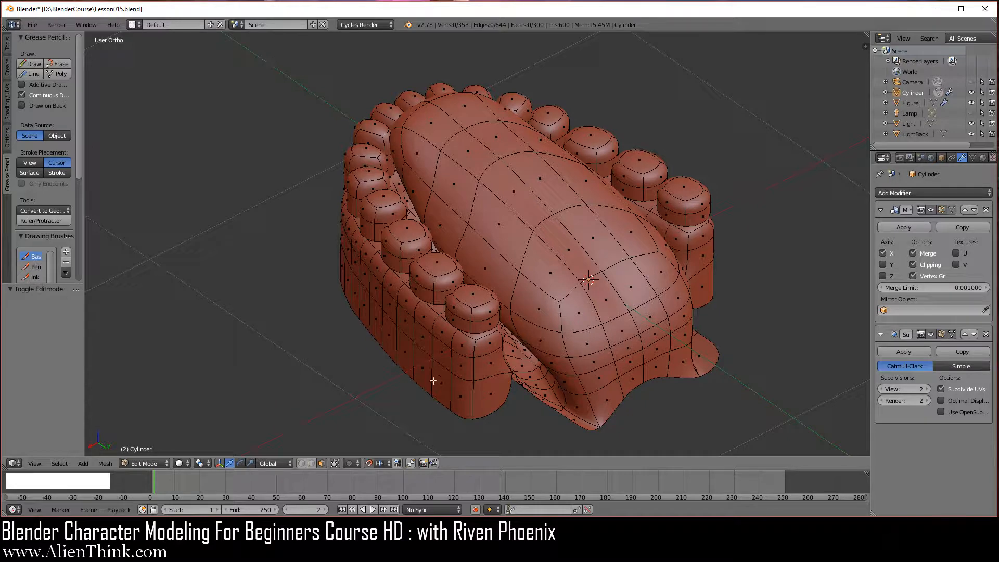
{"action": "left_click", "coordinate": [311, 463]}
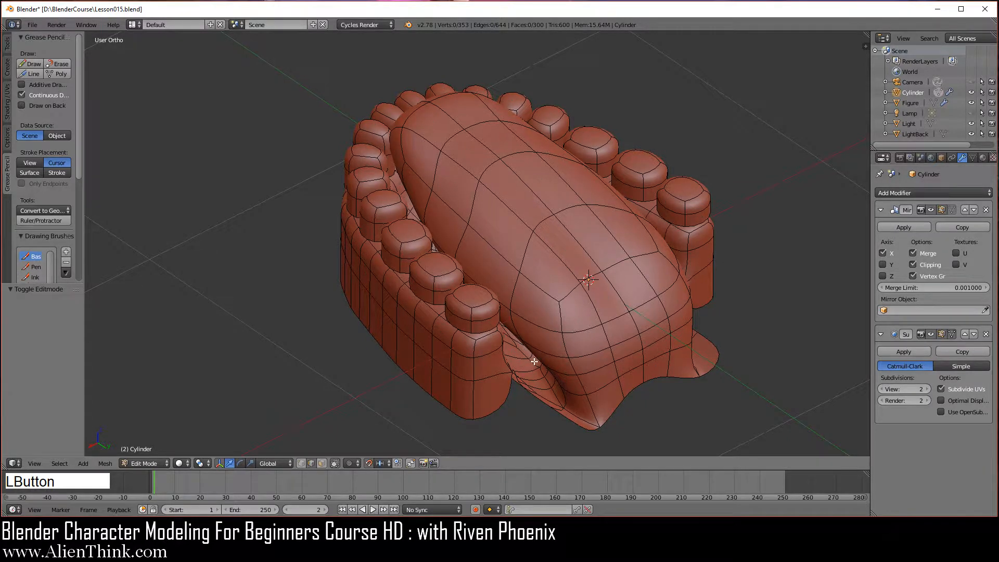
Select the top gum edge directly behind the rearmost molar
{"action": "scroll", "coordinate": [529, 364], "scroll_direction": "up", "scroll_amount": 2}
{"action": "middle_click_drag", "start_coordinate": [530, 364], "coordinate": [541, 246], "text": "shift"}
{"action": "right_click", "coordinate": [493, 250]}
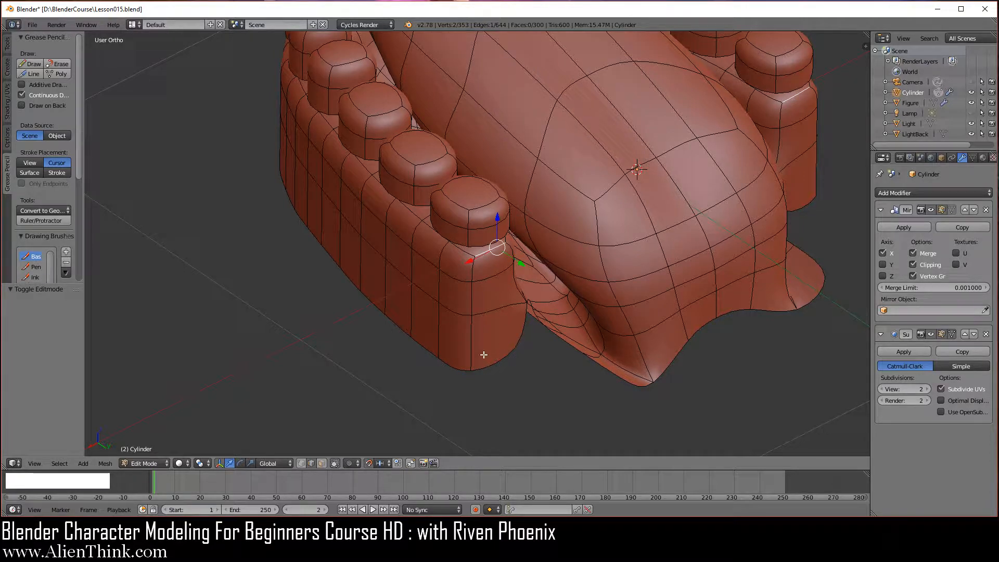
{"action": "middle_click_drag", "start_coordinate": [484, 356], "coordinate": [576, 375]}
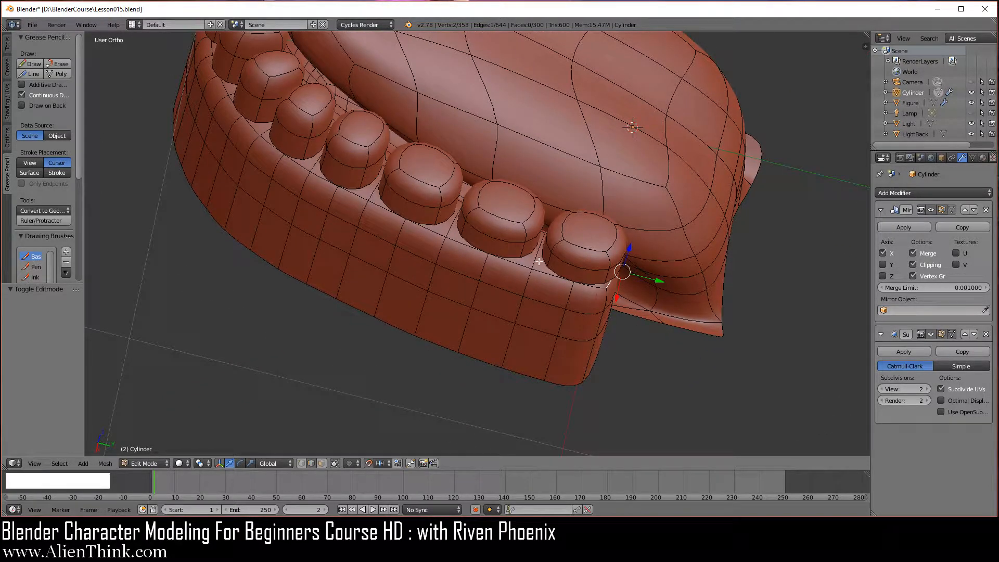
{"action": "scroll", "coordinate": [558, 258], "scroll_direction": "up", "scroll_amount": 2}
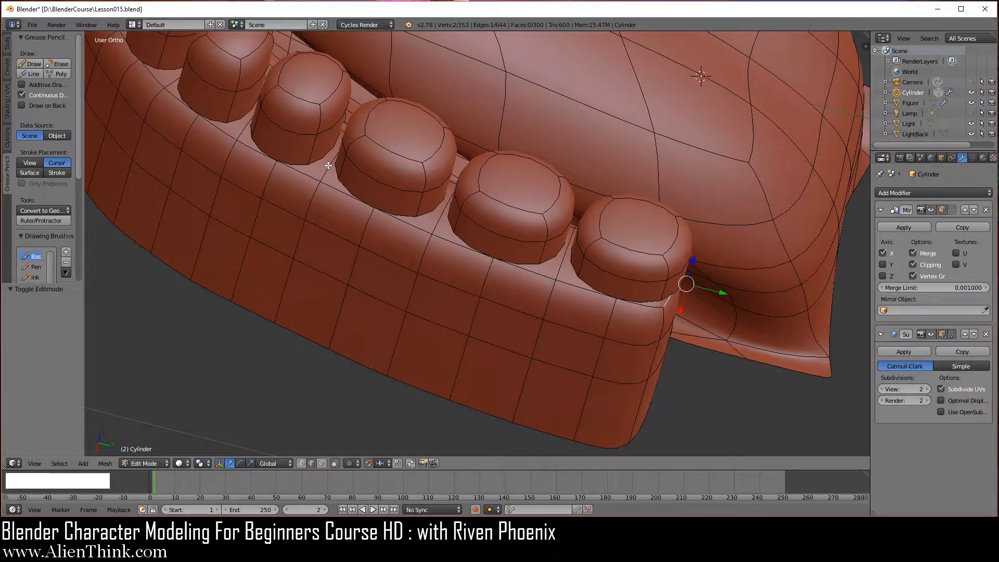
{"action": "scroll", "coordinate": [562, 296], "scroll_direction": "down", "scroll_amount": 3}
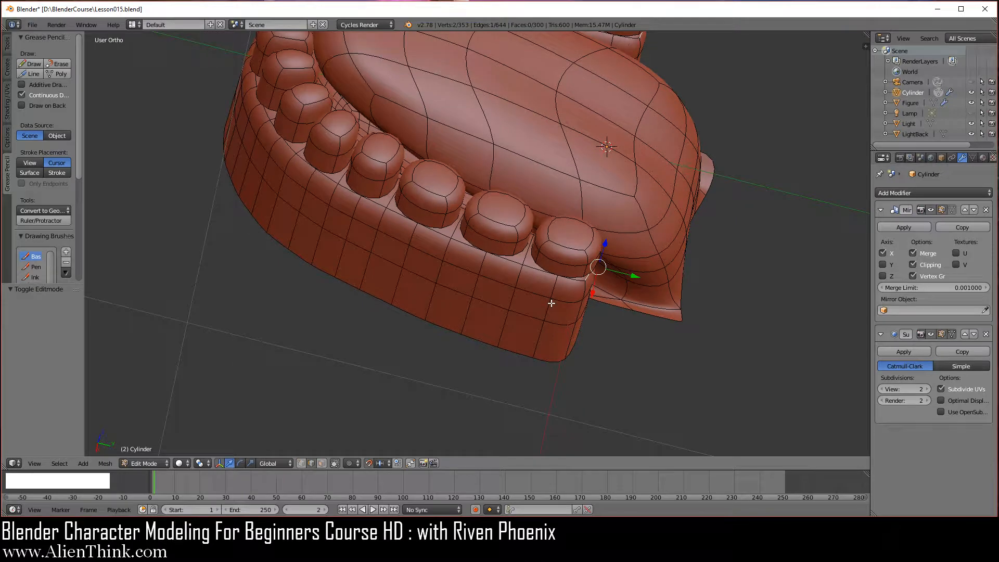
In top view, add the gum edges in the first two gaps between the rearmost teeth to the selection
{"action": "key", "text": "KP_7"}
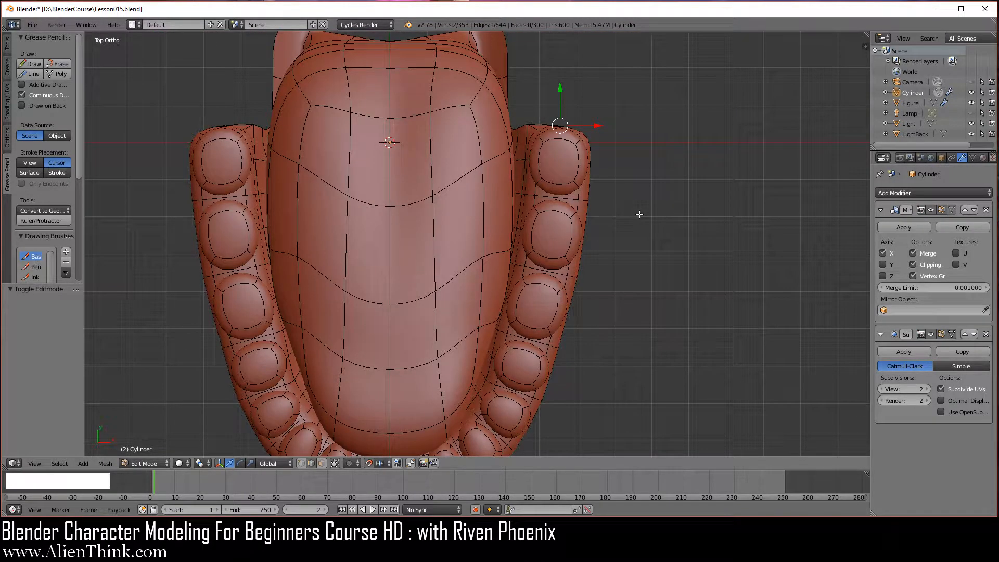
{"action": "scroll", "coordinate": [636, 220], "scroll_direction": "up", "scroll_amount": 3}
{"action": "scroll", "coordinate": [636, 220], "scroll_direction": "up", "scroll_amount": 2}
{"action": "middle_click_drag", "start_coordinate": [669, 187], "coordinate": [549, 276], "text": "shift"}
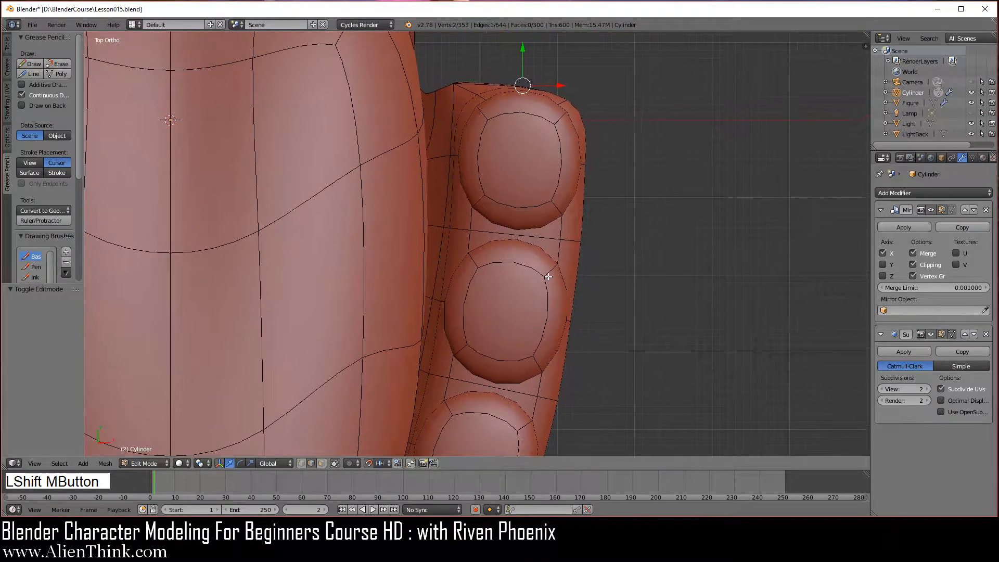
{"action": "right_click", "coordinate": [542, 242], "text": "shift"}
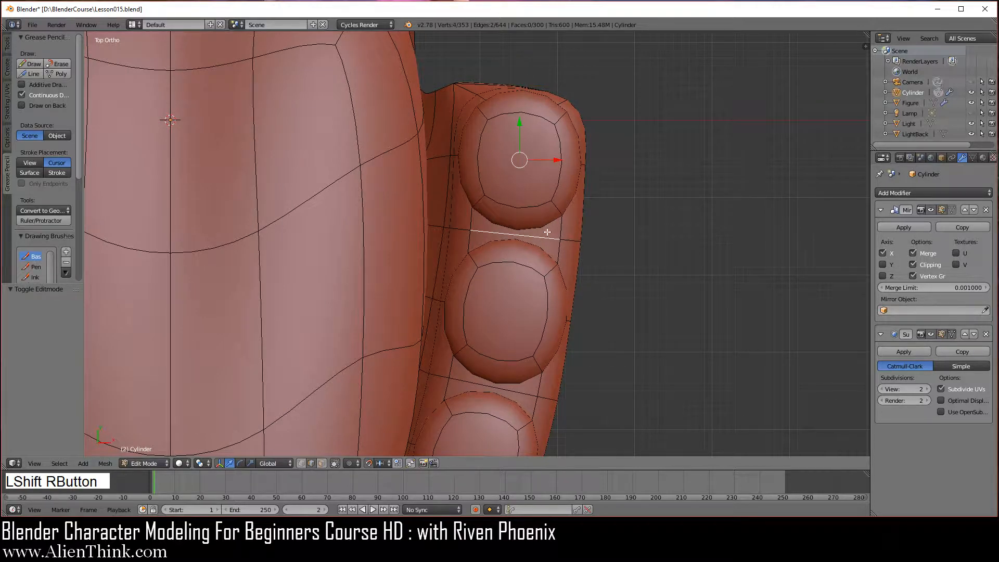
{"action": "right_click", "coordinate": [530, 381], "text": "shift"}
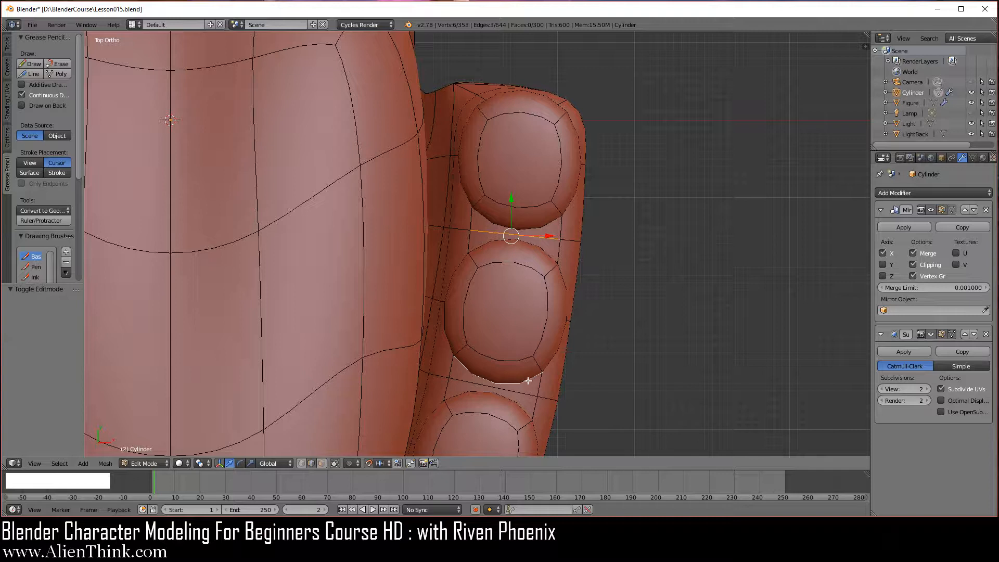
{"action": "key", "text": "ctrl+z"}
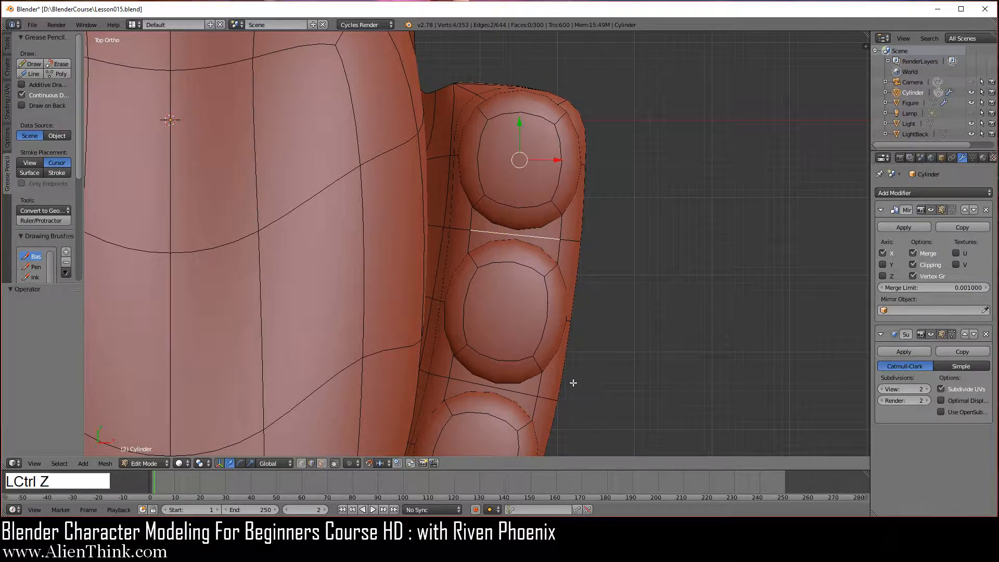
{"action": "right_click", "coordinate": [523, 391], "text": "shift"}
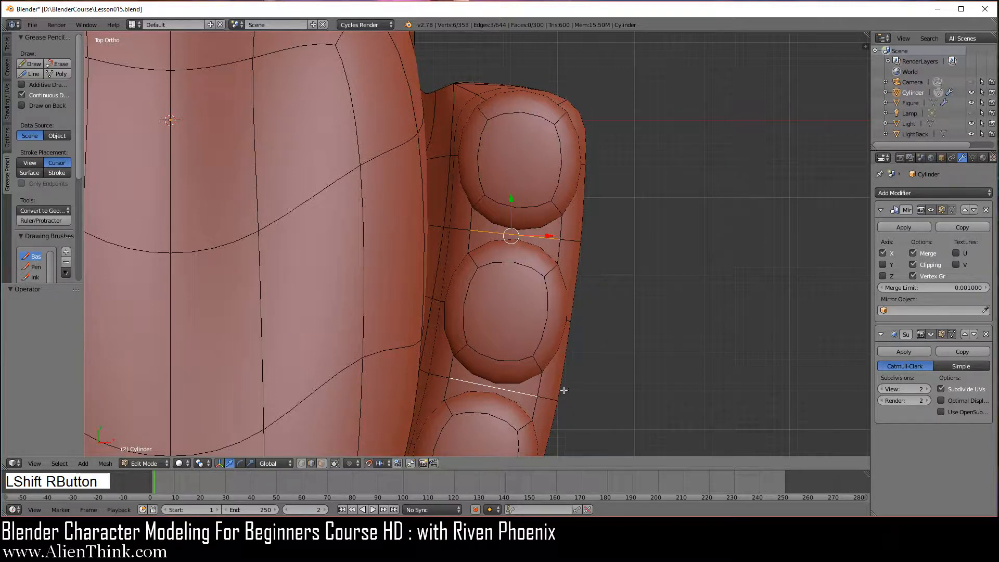
Add the crosswise gum edges in the next three gaps between the side teeth to the selection
{"action": "middle_click_drag", "start_coordinate": [506, 411], "coordinate": [595, 92], "text": "shift"}
{"action": "key", "text": "shift"}
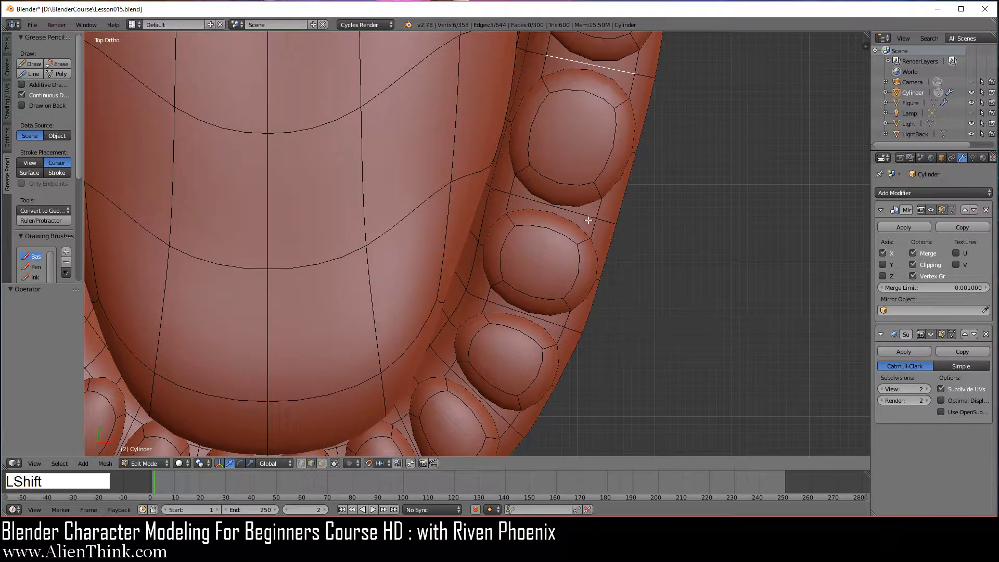
{"action": "right_click", "coordinate": [583, 214], "text": "shift"}
{"action": "right_click", "coordinate": [553, 323], "text": "shift"}
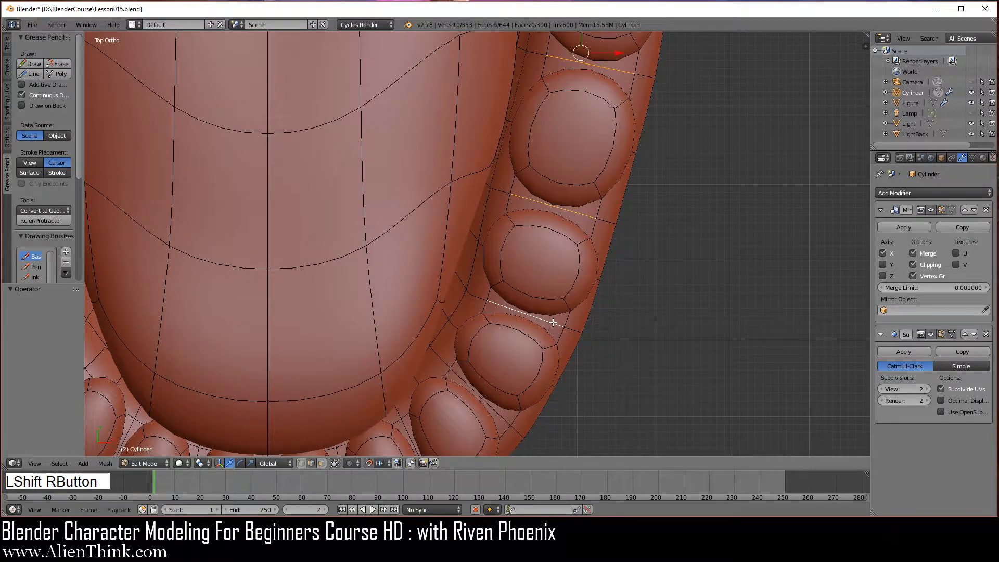
{"action": "right_click", "coordinate": [503, 416], "text": "shift"}
Add the gum edges between the front teeth up to the centre line, and check the whole selection in wireframe
{"action": "middle_click_drag", "start_coordinate": [524, 394], "coordinate": [600, 199], "text": "shift"}
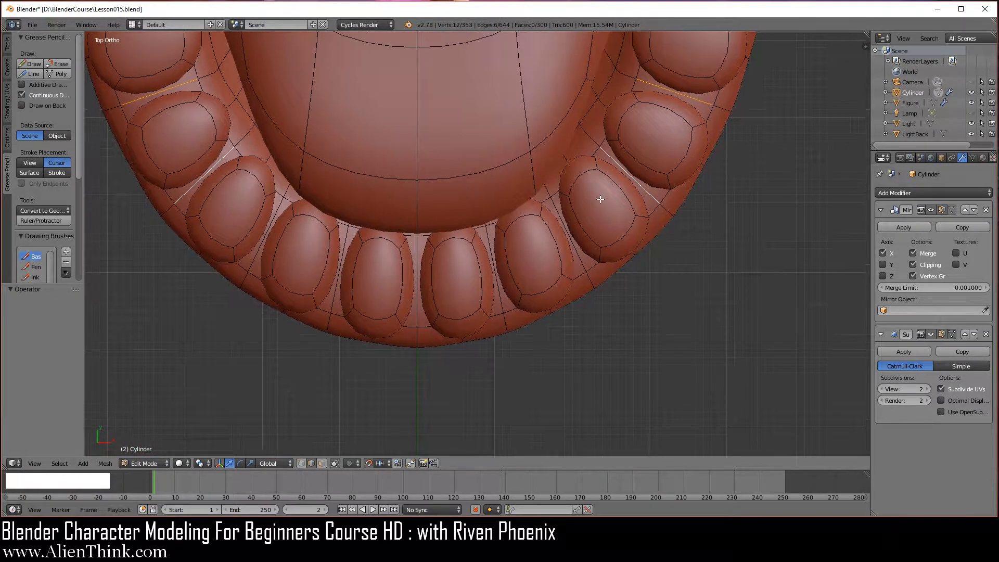
{"action": "right_click", "coordinate": [580, 262], "text": "shift"}
{"action": "right_click", "coordinate": [502, 304], "text": "shift"}
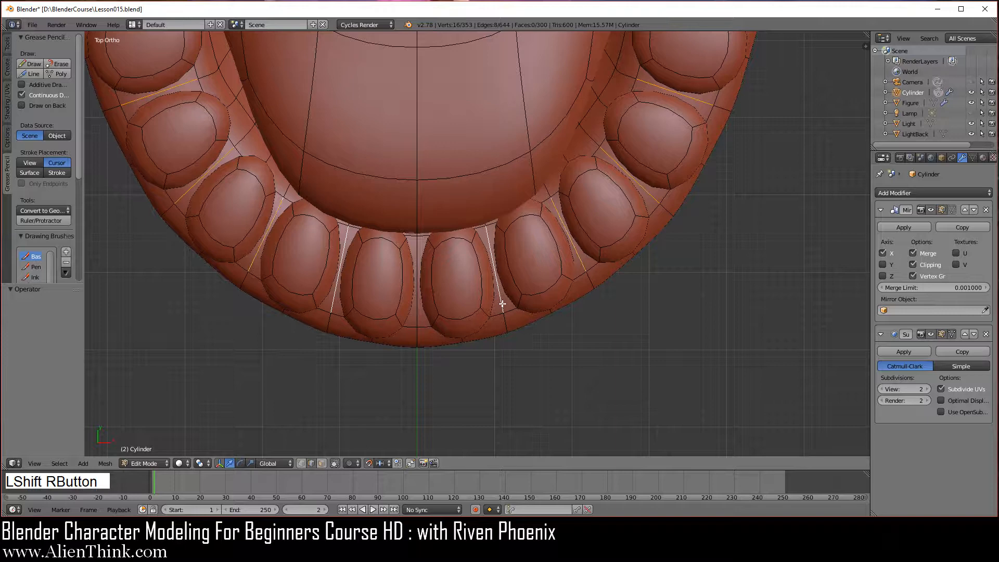
{"action": "right_click", "coordinate": [418, 315], "text": "shift"}
{"action": "scroll", "coordinate": [558, 345], "scroll_direction": "down", "scroll_amount": 2}
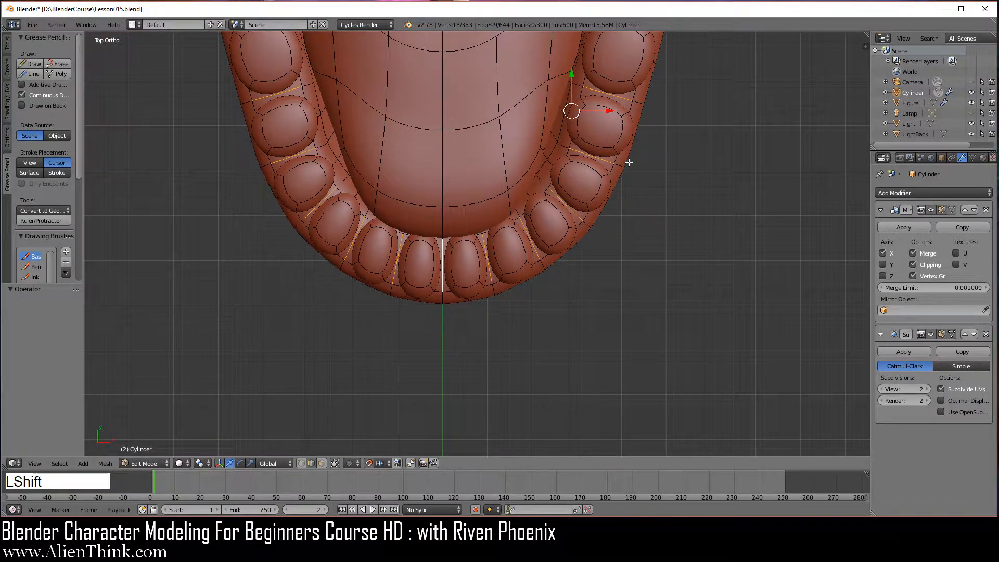
{"action": "middle_click_drag", "start_coordinate": [629, 162], "coordinate": [598, 311], "text": "shift"}
{"action": "scroll", "coordinate": [575, 376], "scroll_direction": "down", "scroll_amount": 1}
{"action": "key", "text": "z"}
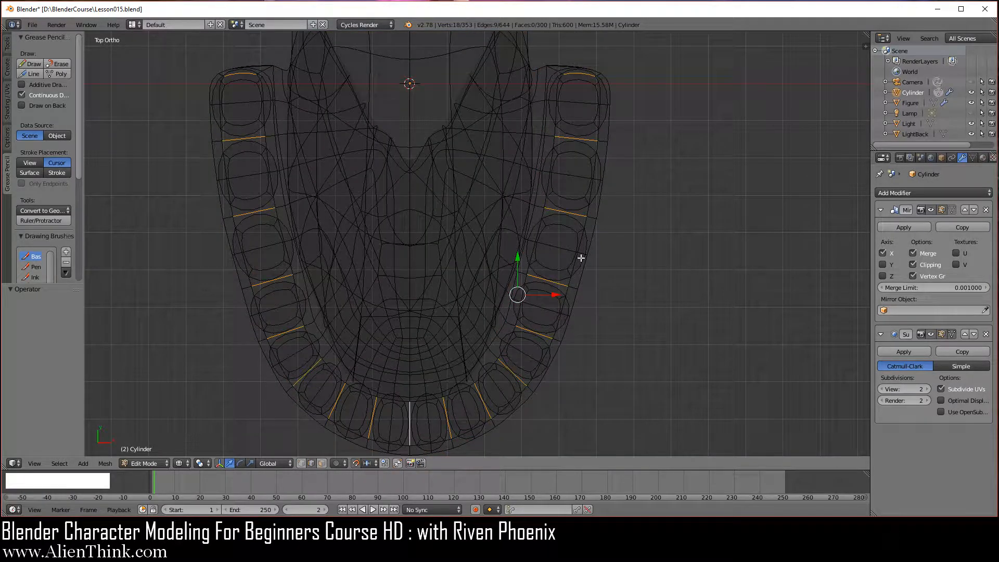
{"action": "scroll", "coordinate": [568, 228], "scroll_direction": "up", "scroll_amount": 1}
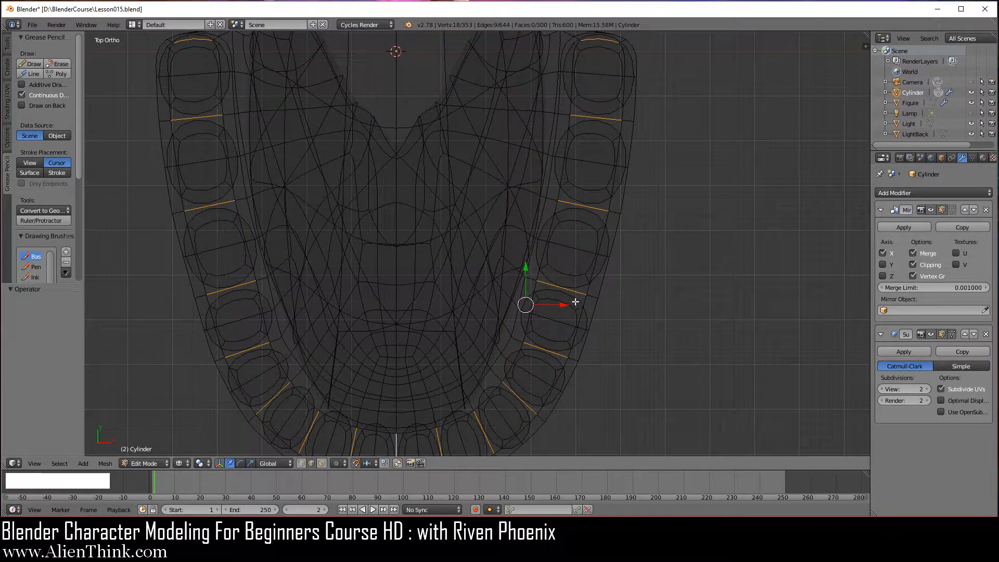
{"action": "key", "text": "z"}
{"action": "scroll", "coordinate": [425, 383], "scroll_direction": "up", "scroll_amount": 1}
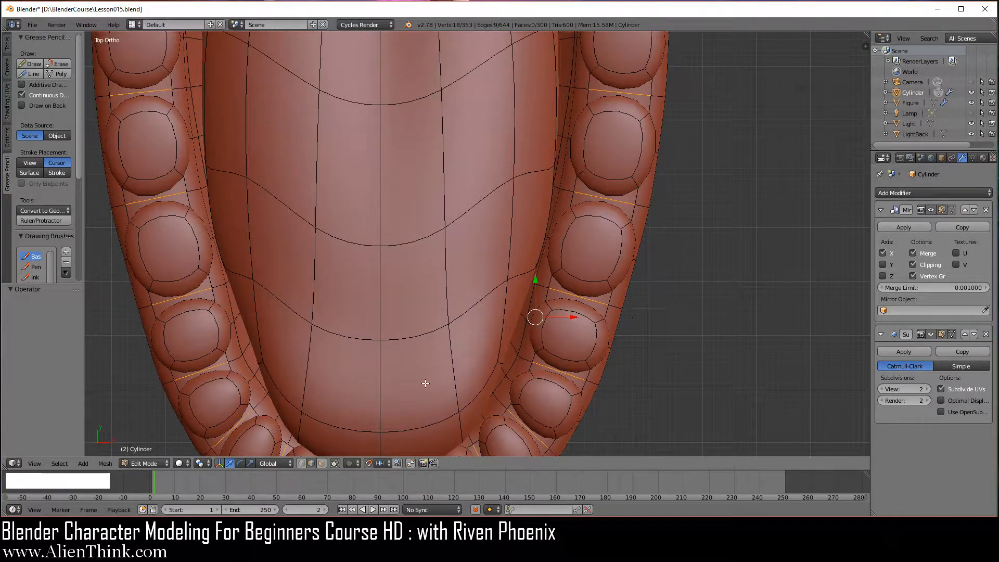
Set the pivot point to Individual Origins and scale each selected gum edge to 0.6
{"action": "left_click", "coordinate": [201, 462]}
{"action": "left_click", "coordinate": [229, 429]}
{"action": "scroll", "coordinate": [676, 335], "scroll_direction": "up", "scroll_amount": 2}
{"action": "middle_click_drag", "start_coordinate": [698, 335], "coordinate": [561, 249], "text": "shift"}
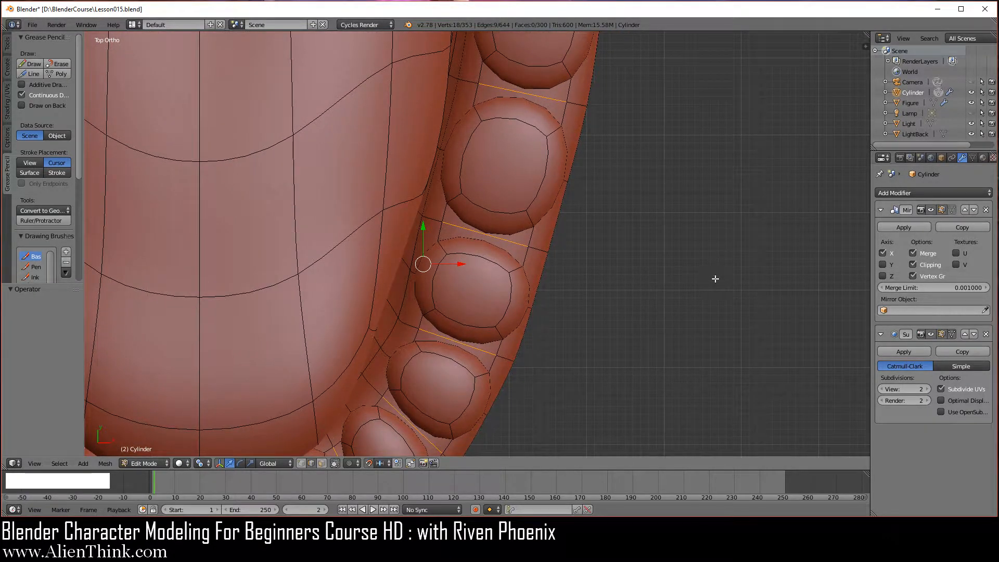
{"action": "key", "text": "s"}
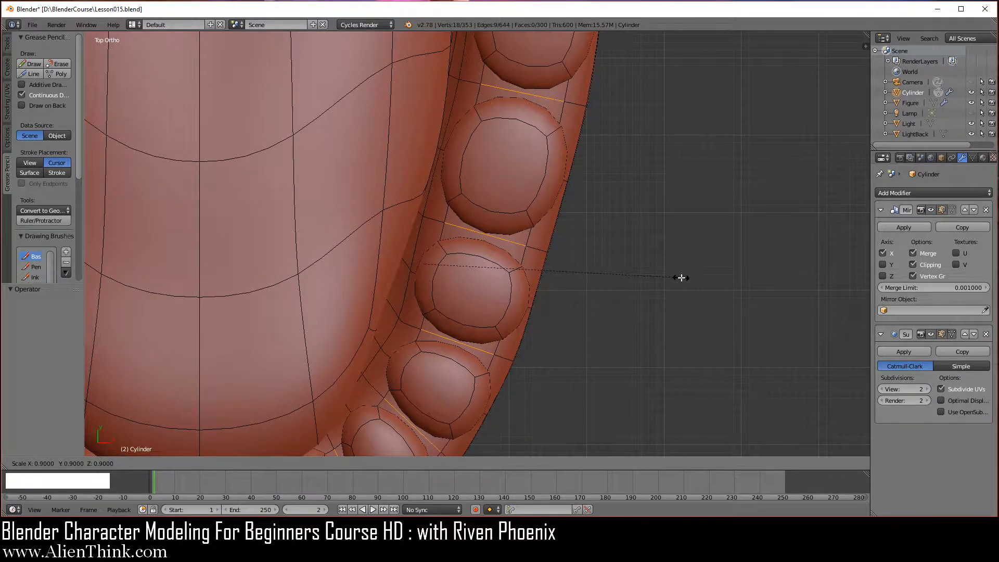
{"action": "left_click", "coordinate": [611, 283]}
{"action": "scroll", "coordinate": [585, 307], "scroll_direction": "down", "scroll_amount": 5}
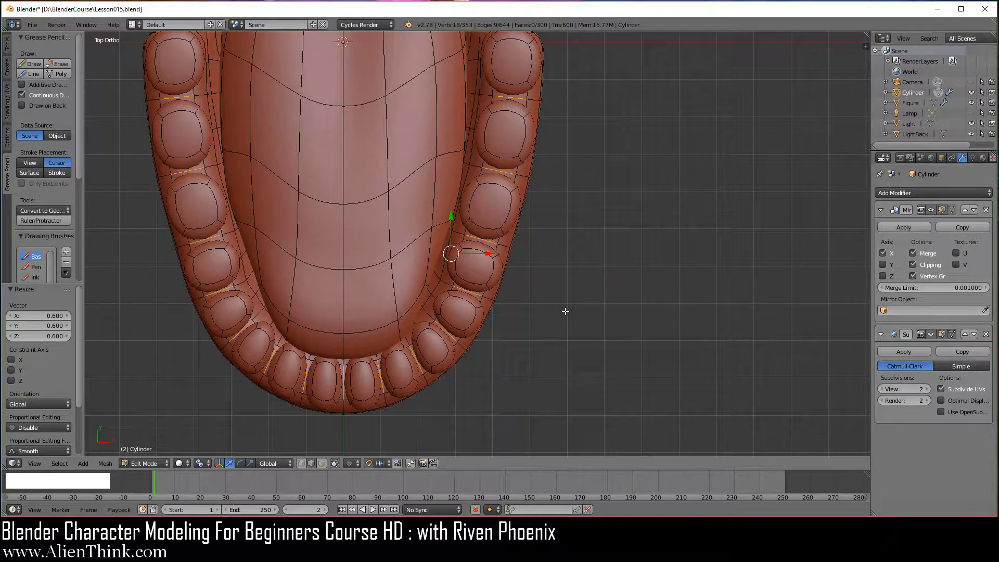
In right side view, move the selected gum edges up 0.09 along Z between the teeth
{"action": "key", "text": "KP_3"}
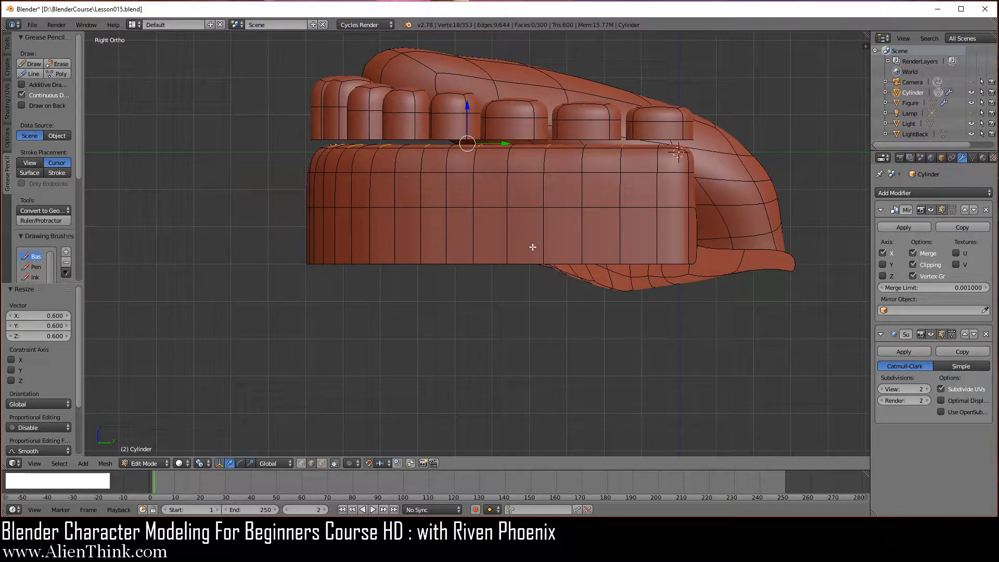
{"action": "middle_click_drag", "start_coordinate": [531, 245], "coordinate": [482, 290], "text": "shift"}
{"action": "scroll", "coordinate": [467, 313], "scroll_direction": "up", "scroll_amount": 2}
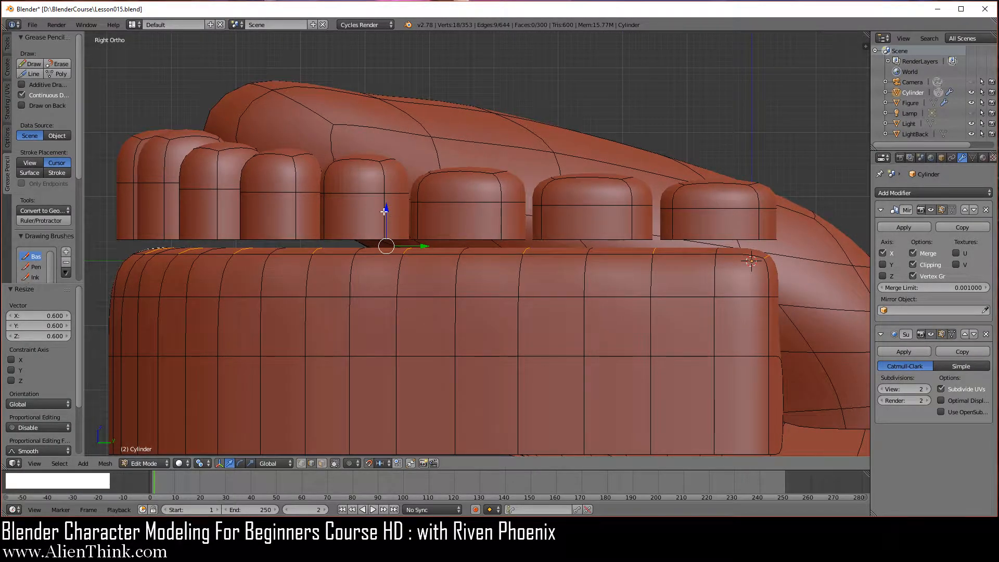
{"action": "left_click", "coordinate": [385, 210]}
{"action": "left_click_drag", "start_coordinate": [385, 210], "coordinate": [379, 151]}
In wireframe, deselect the raised gum edges at the three rearmost gaps, keeping those between the front teeth selected
{"action": "key", "text": "z"}
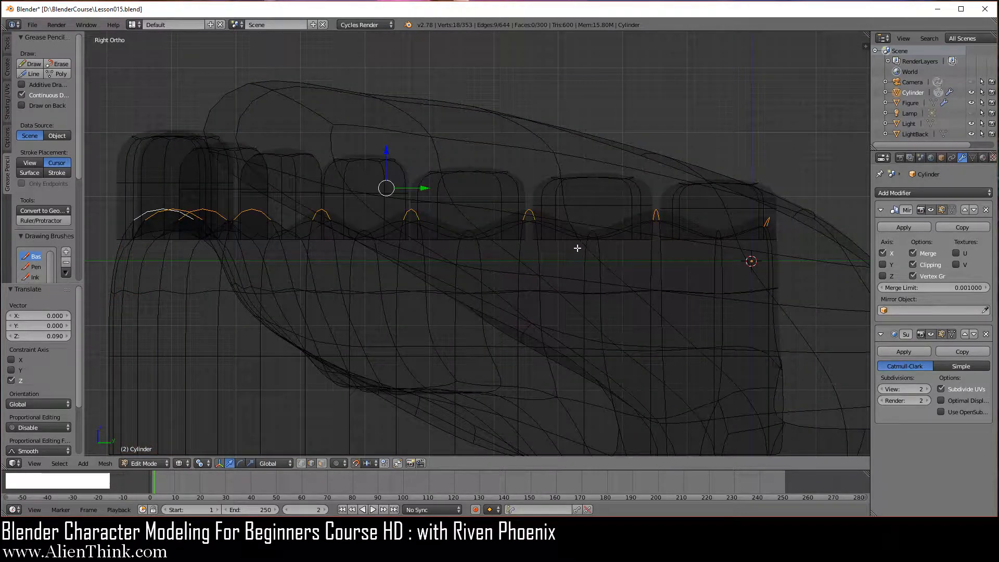
{"action": "key", "text": "c"}
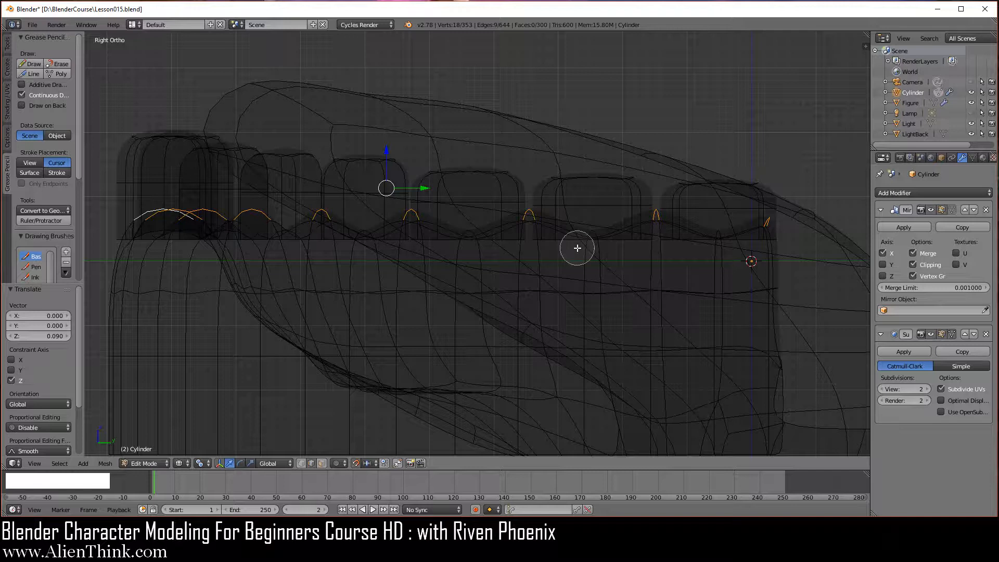
{"action": "middle_click", "coordinate": [530, 217]}
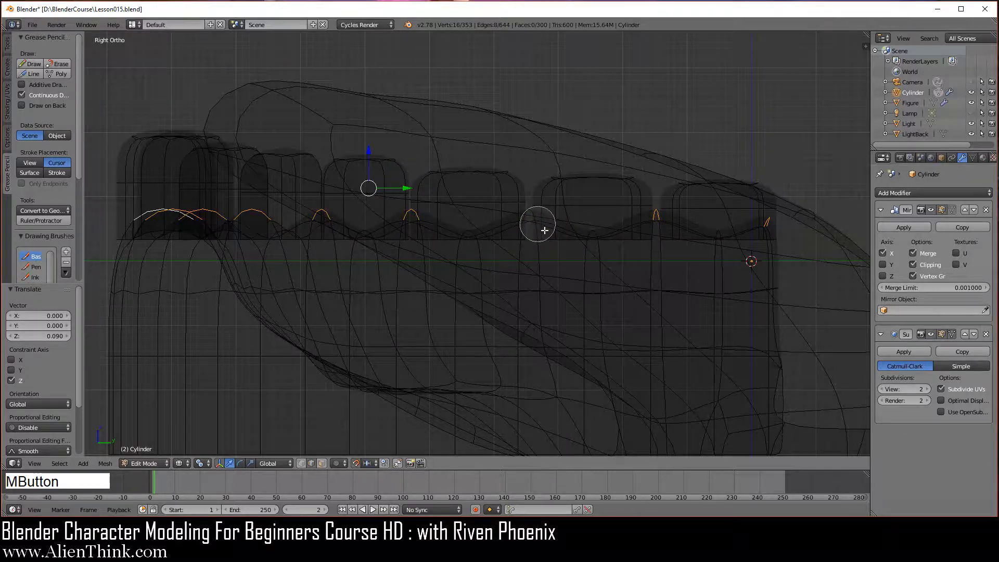
{"action": "middle_click", "coordinate": [658, 220]}
{"action": "middle_click", "coordinate": [767, 223]}
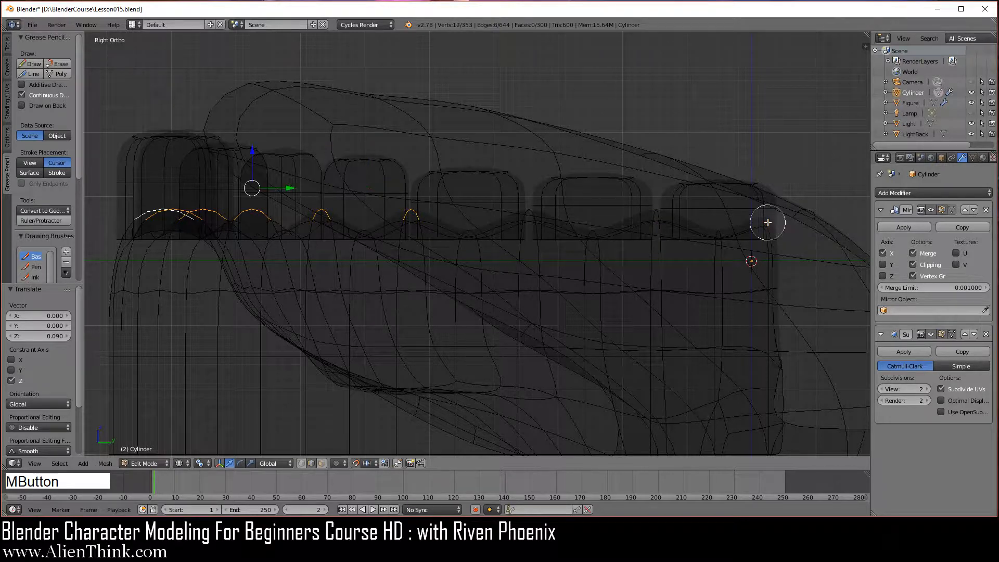
{"action": "right_click", "coordinate": [492, 237]}
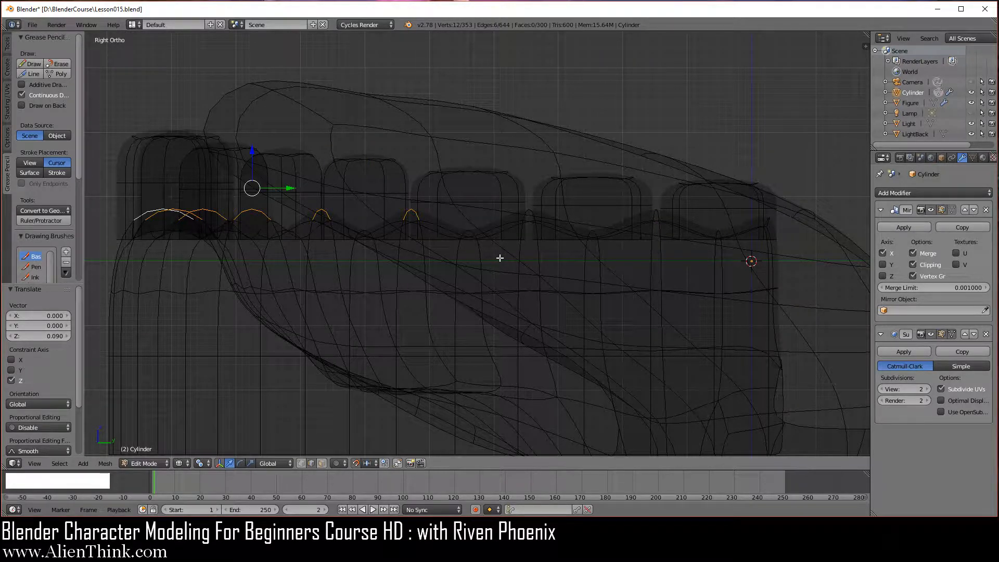
Raise the still selected gum edges between the front teeth further along Z, and leave Edit Mode
{"action": "key", "text": "z"}
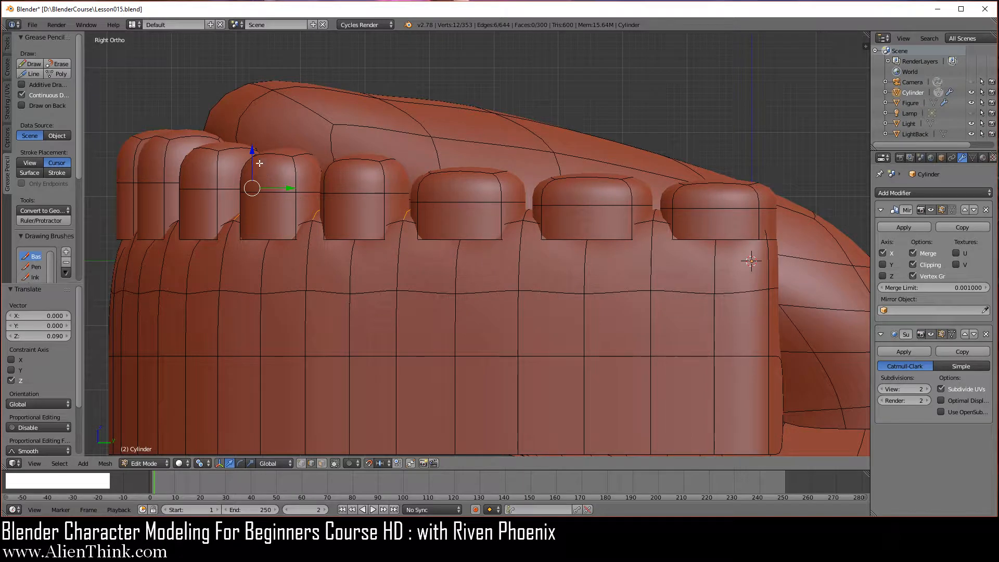
{"action": "left_click_drag", "start_coordinate": [252, 152], "coordinate": [244, 128]}
{"action": "scroll", "coordinate": [461, 258], "scroll_direction": "down", "scroll_amount": 5}
{"action": "key", "text": "Tab"}
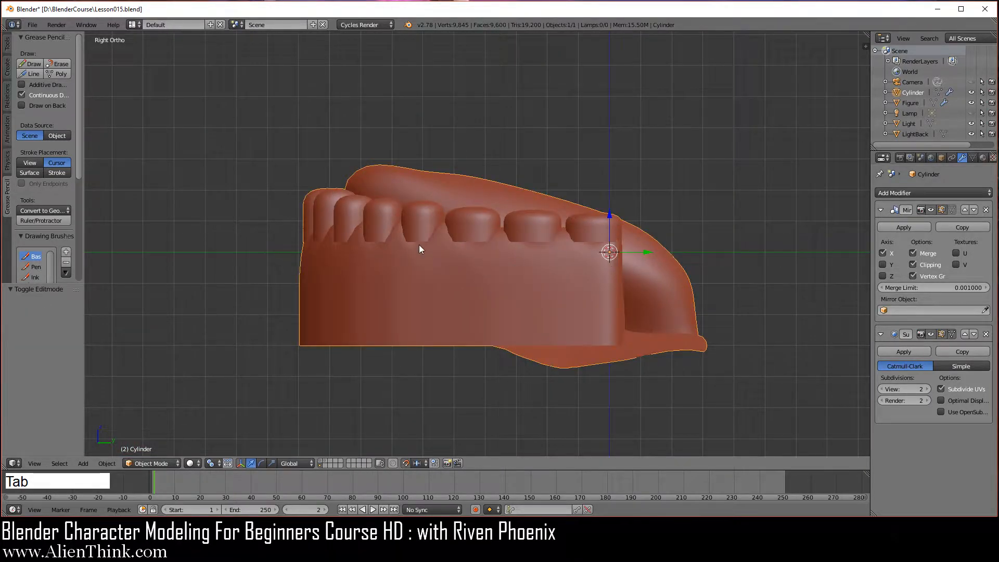
Inspect the smoothed gums and teeth from raised angles, with free space around and above the model
{"action": "middle_click_drag", "start_coordinate": [420, 245], "coordinate": [414, 300]}
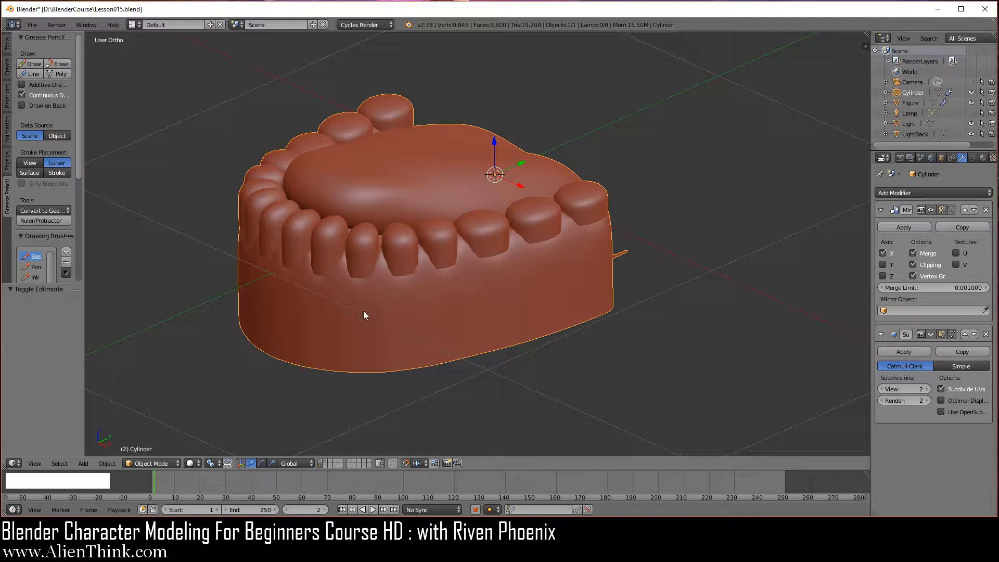
{"action": "scroll", "coordinate": [461, 281], "scroll_direction": "down", "scroll_amount": 3}
{"action": "middle_click_drag", "start_coordinate": [381, 306], "coordinate": [412, 348]}
{"action": "middle_click_drag", "start_coordinate": [486, 292], "coordinate": [446, 375], "text": "shift"}
{"action": "scroll", "coordinate": [446, 372], "scroll_direction": "down", "scroll_amount": 2}
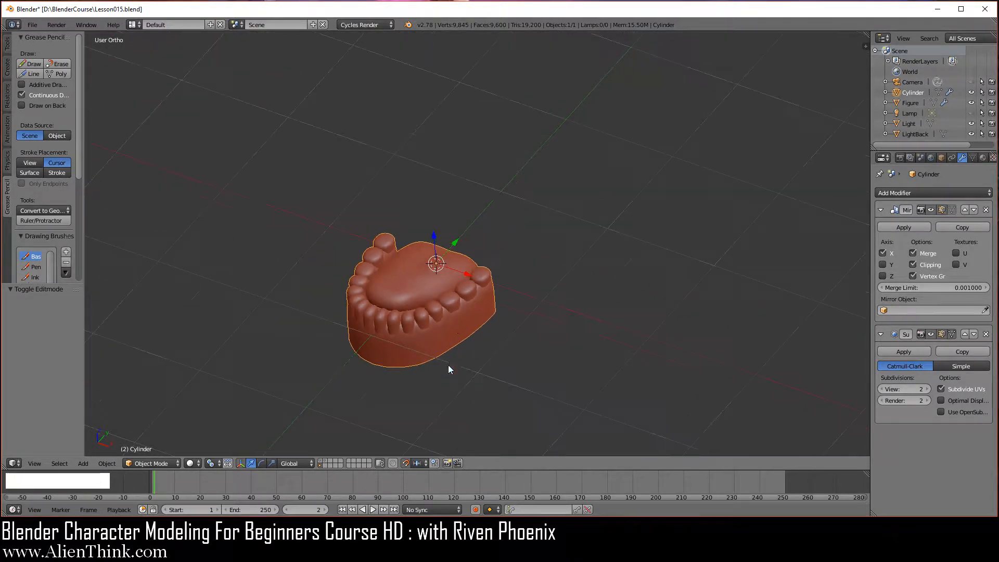
{"action": "middle_click_drag", "start_coordinate": [463, 321], "coordinate": [424, 353], "text": "shift"}
{"action": "scroll", "coordinate": [422, 353], "scroll_direction": "up", "scroll_amount": 1}
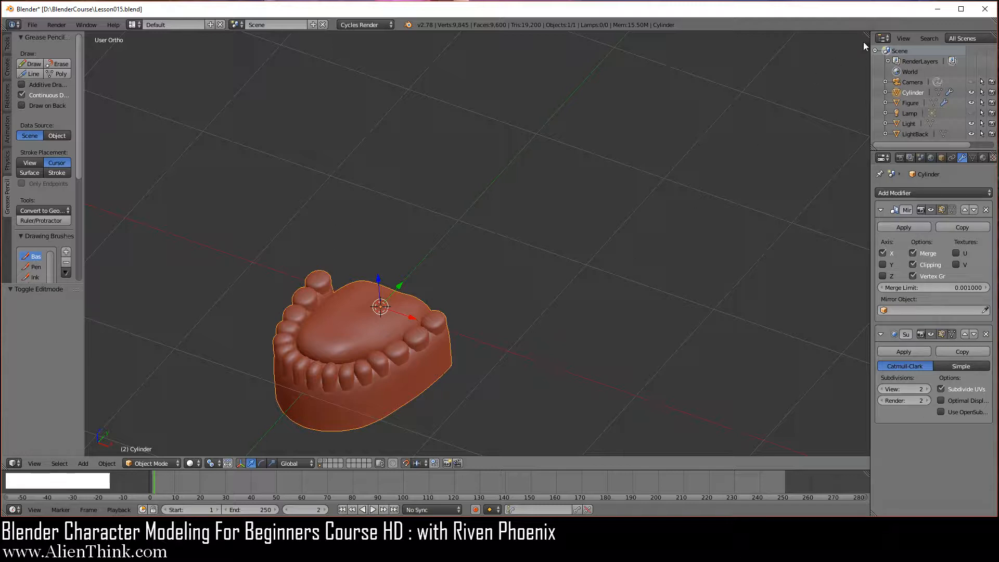
Sketch a freehand Grease Pencil outline of the jawbone around the gums, with a rising branch behind each end of the teeth row
{"action": "left_click", "coordinate": [863, 43]}
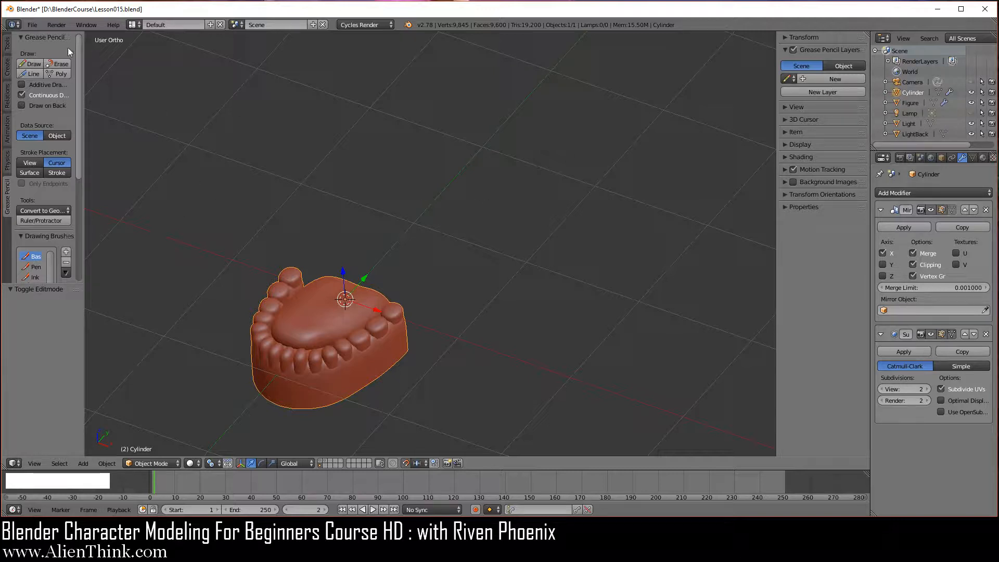
{"action": "left_click", "coordinate": [8, 195]}
{"action": "left_click", "coordinate": [35, 67]}
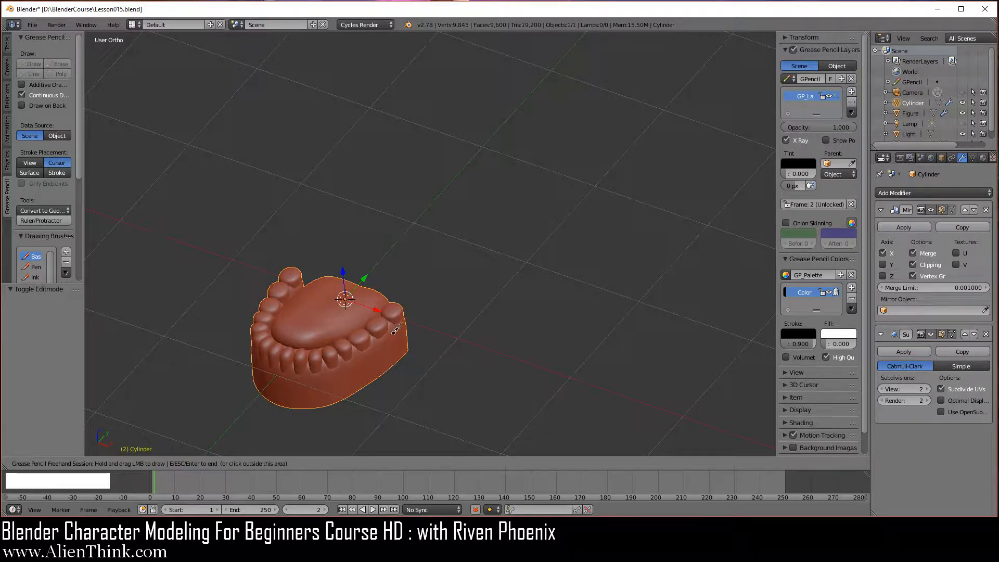
{"action": "mouse_move", "coordinate": [393, 330]}
{"action": "left_mouse_down"}
{"action": "mouse_move", "coordinate": [424, 271]}
{"action": "mouse_move", "coordinate": [436, 189]}
{"action": "mouse_move", "coordinate": [454, 184]}
{"action": "mouse_move", "coordinate": [469, 158]}
{"action": "mouse_move", "coordinate": [467, 351]}
{"action": "mouse_move", "coordinate": [458, 365]}
{"action": "mouse_move", "coordinate": [333, 425]}
{"action": "mouse_move", "coordinate": [272, 431]}
{"action": "mouse_move", "coordinate": [229, 391]}
{"action": "mouse_move", "coordinate": [253, 358]}
{"action": "left_mouse_up"}
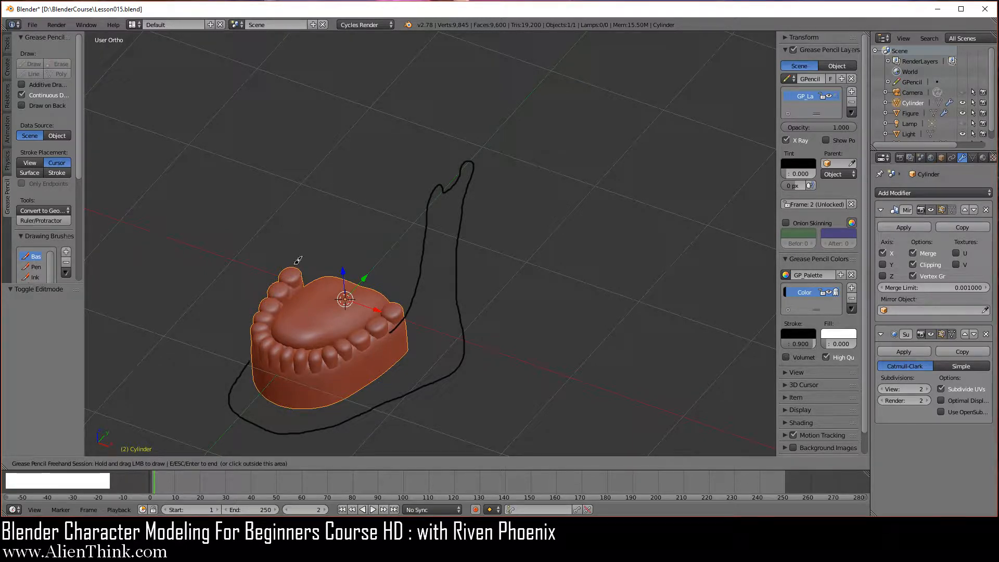
{"action": "mouse_move", "coordinate": [295, 263]}
{"action": "left_mouse_down"}
{"action": "mouse_move", "coordinate": [320, 153]}
{"action": "mouse_move", "coordinate": [334, 153]}
{"action": "mouse_move", "coordinate": [353, 124]}
{"action": "mouse_move", "coordinate": [343, 274]}
{"action": "left_mouse_up"}
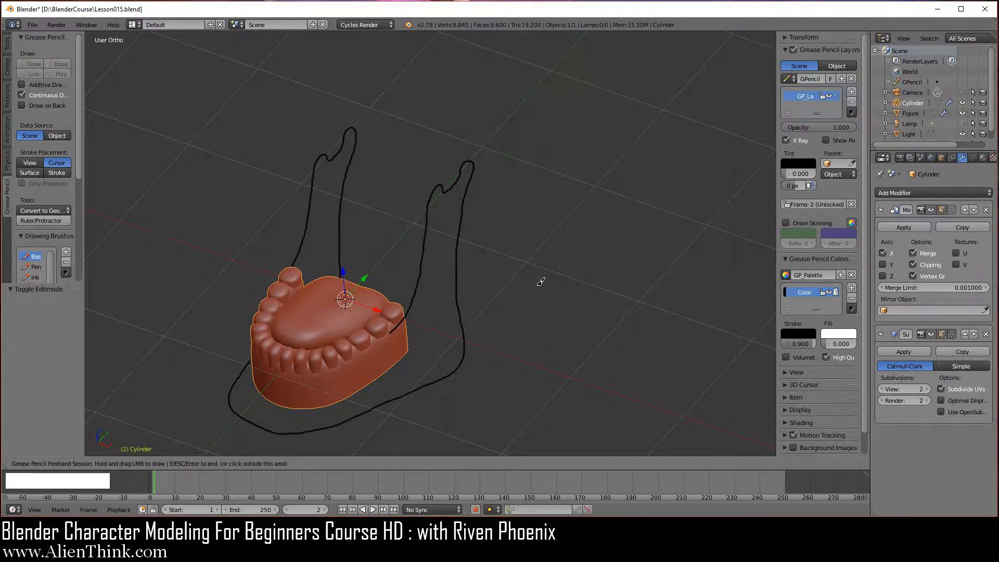
{"action": "key", "text": "Escape"}
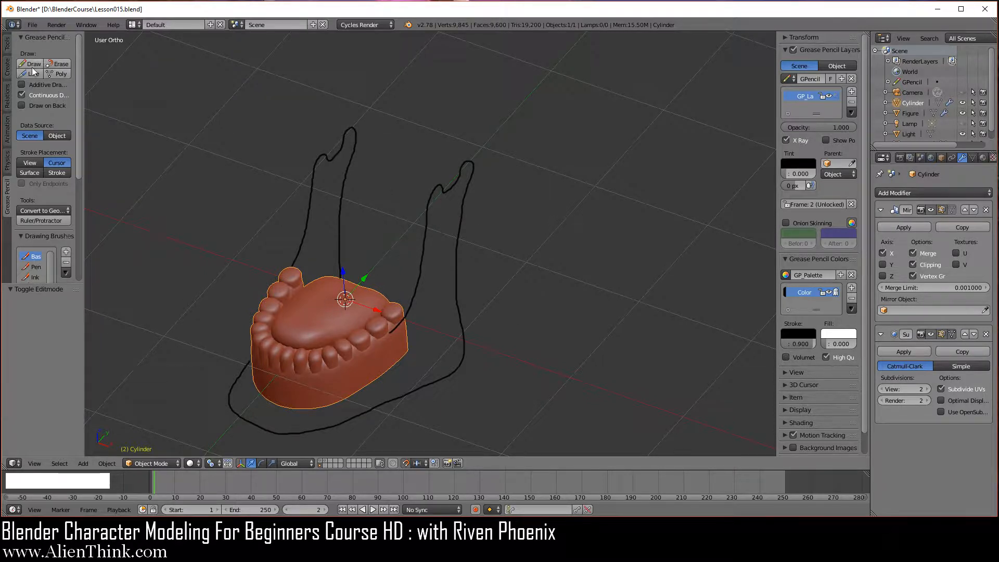
Look at the jaw sketch from the front, remove its Grease Pencil layer and unlink the GPencil data
{"action": "mouse_move", "coordinate": [348, 307]}
{"action": "middle_mouse_down"}
{"action": "mouse_move", "coordinate": [390, 286]}
{"action": "mouse_move", "coordinate": [555, 281]}
{"action": "mouse_move", "coordinate": [504, 291]}
{"action": "middle_mouse_up"}
{"action": "mouse_move", "coordinate": [438, 296]}
{"action": "middle_mouse_down"}
{"action": "mouse_move", "coordinate": [436, 389]}
{"action": "mouse_move", "coordinate": [290, 313]}
{"action": "mouse_move", "coordinate": [345, 292]}
{"action": "mouse_move", "coordinate": [453, 301]}
{"action": "mouse_move", "coordinate": [499, 291]}
{"action": "mouse_move", "coordinate": [420, 295]}
{"action": "mouse_move", "coordinate": [383, 319]}
{"action": "middle_mouse_up"}
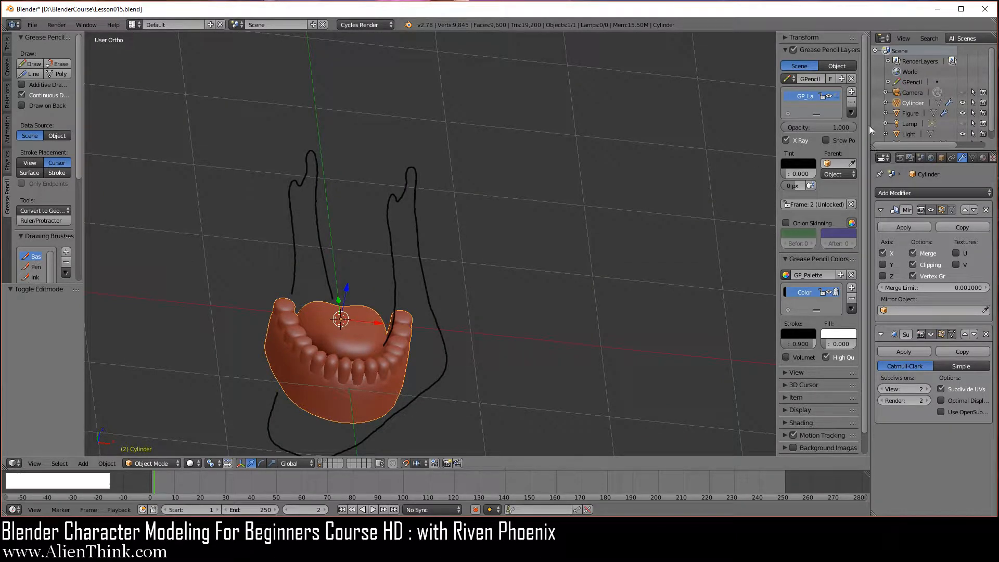
{"action": "left_click", "coordinate": [852, 102]}
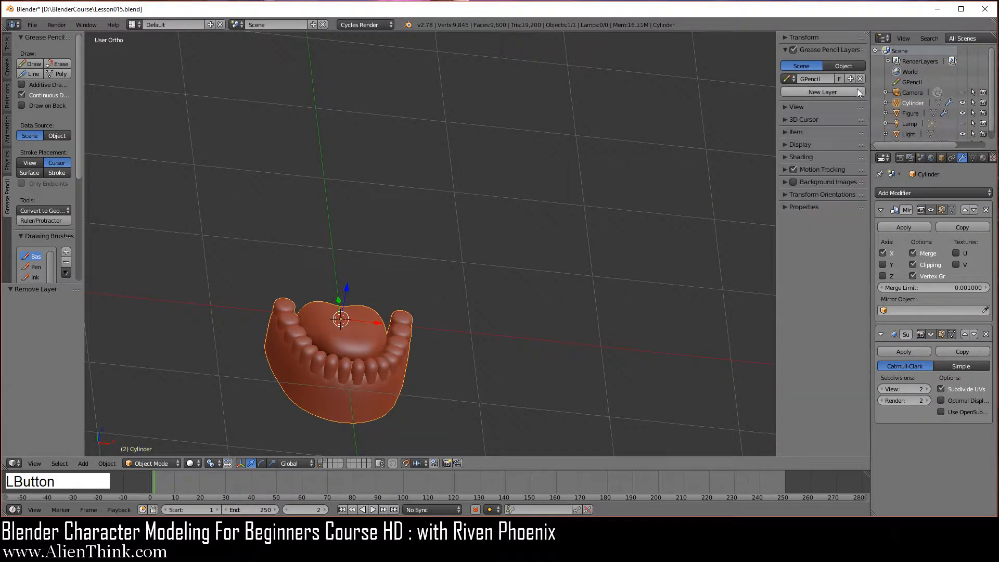
{"action": "left_click", "coordinate": [861, 79]}
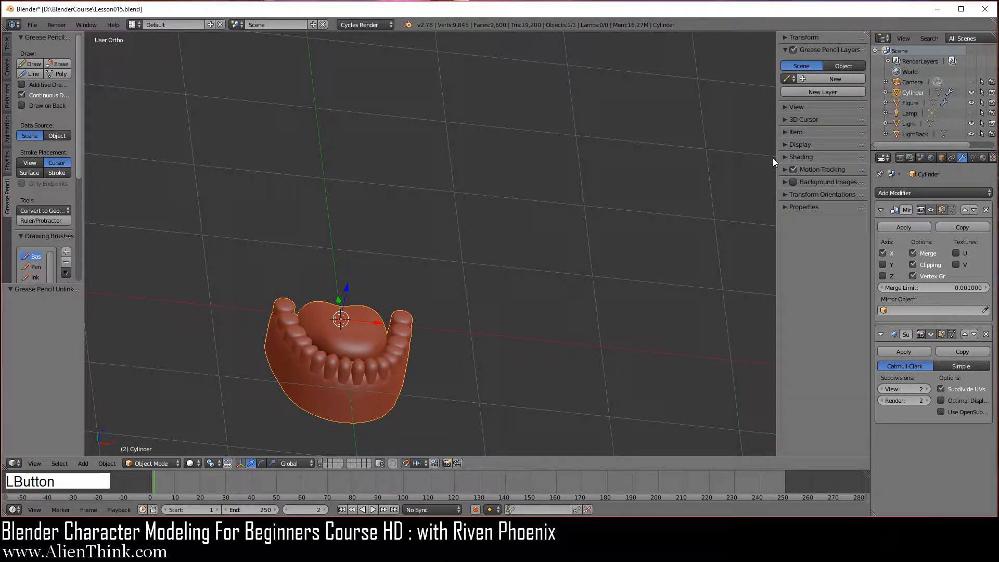
{"action": "left_click_drag", "start_coordinate": [778, 148], "coordinate": [864, 144]}
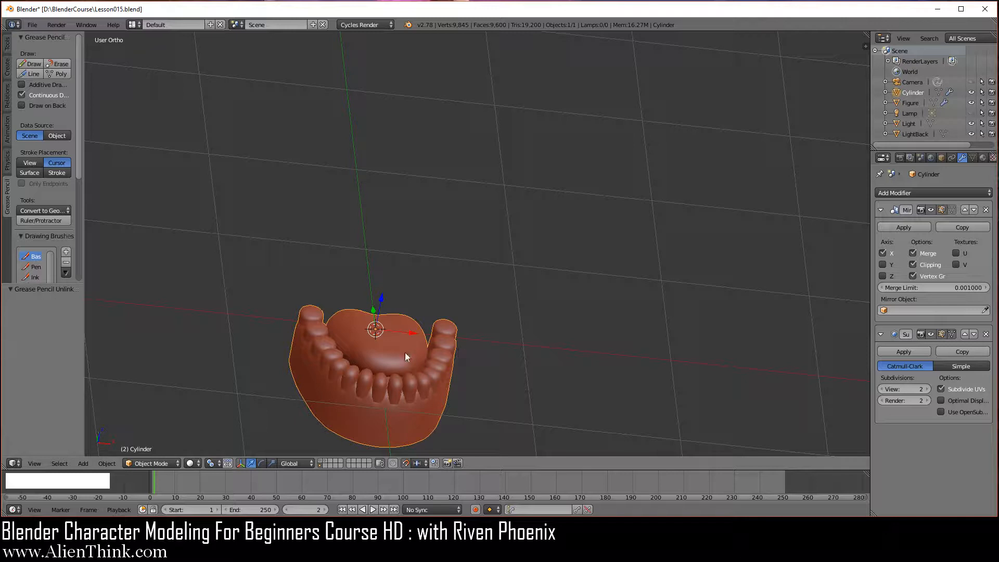
In Edit Mode, add one horizontal loop cut without sliding through the lowest band of the gum wall
{"action": "key", "text": "KP_Decimal"}
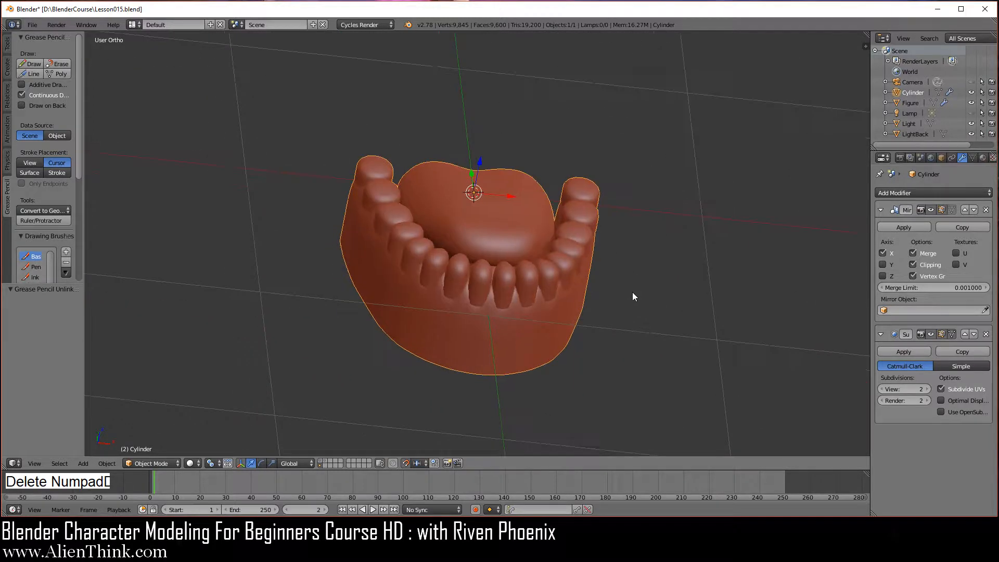
{"action": "key", "text": "KP_1"}
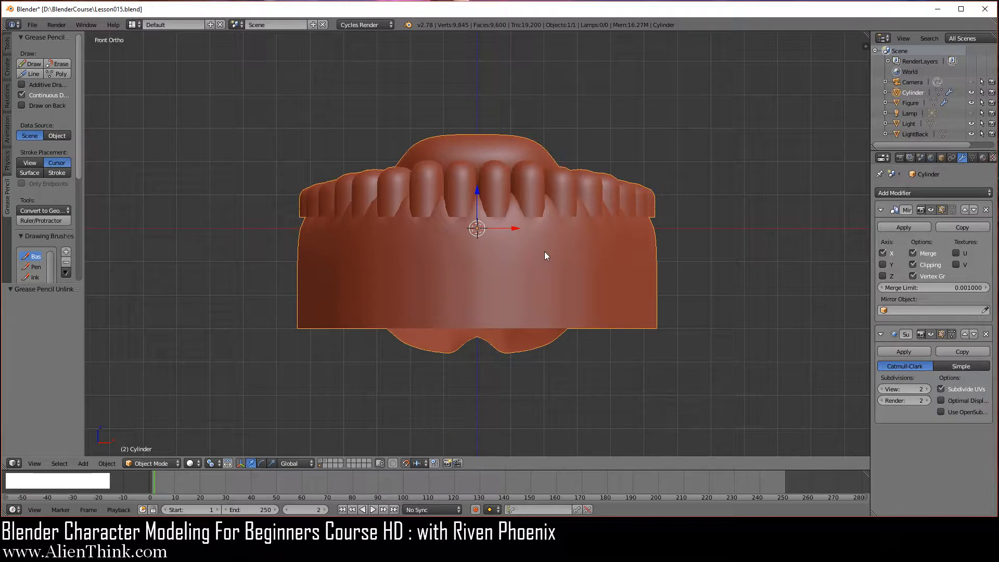
{"action": "key", "text": "Tab"}
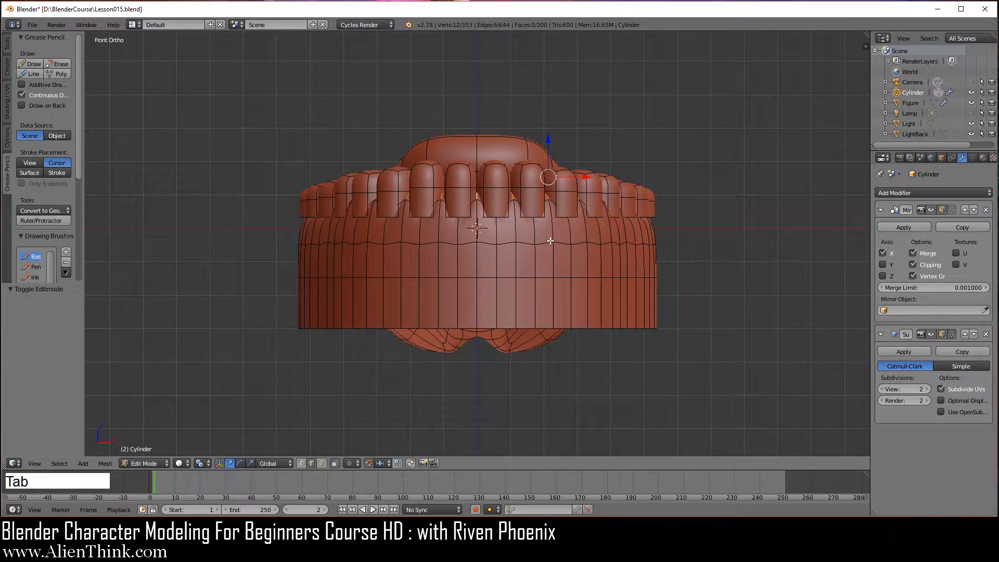
{"action": "middle_click_drag", "start_coordinate": [594, 237], "coordinate": [457, 283]}
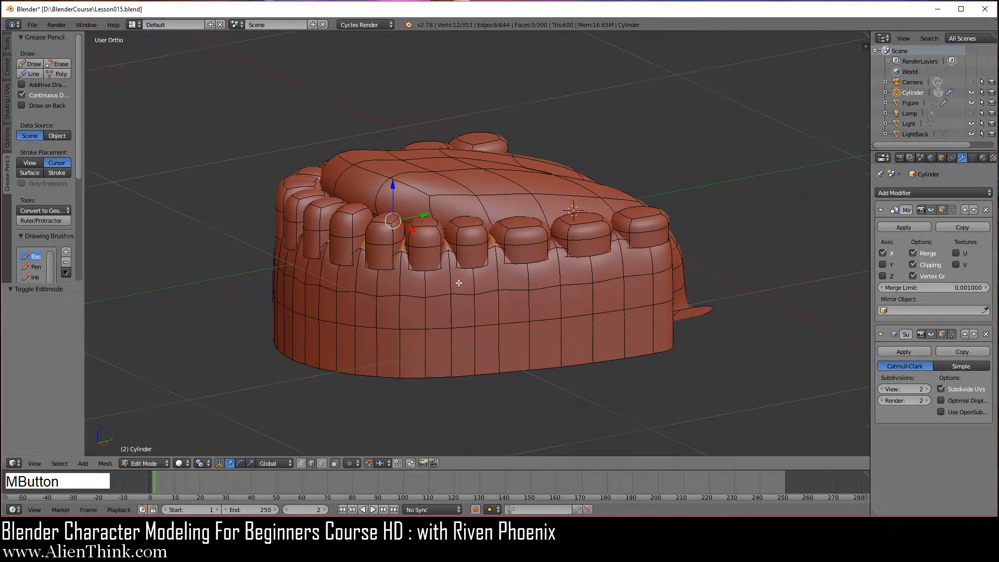
{"action": "key", "text": "KP_3"}
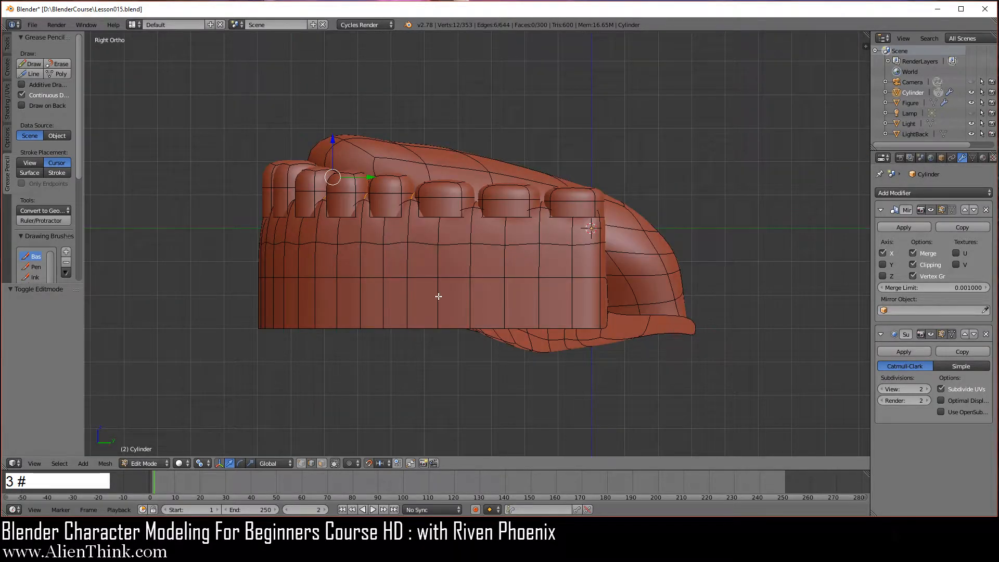
{"action": "scroll", "coordinate": [431, 301], "scroll_direction": "up", "scroll_amount": 2}
{"action": "middle_click_drag", "start_coordinate": [414, 291], "coordinate": [495, 276], "text": "shift"}
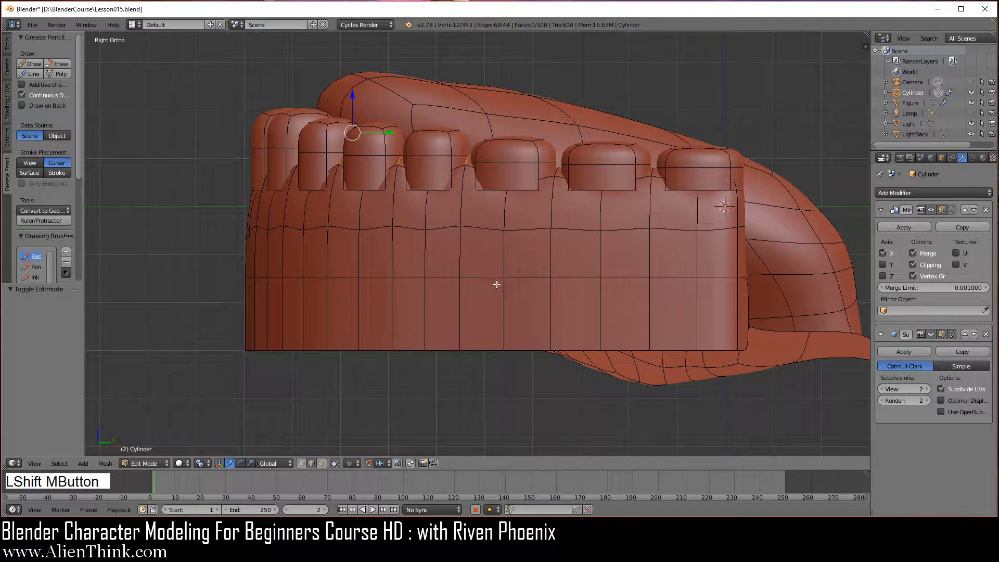
{"action": "key", "text": "ctrl+r"}
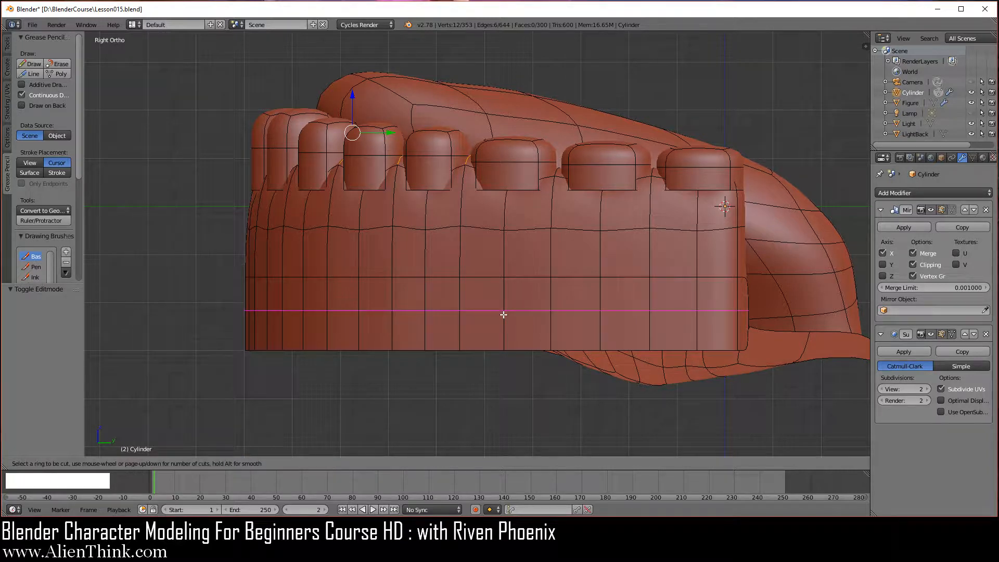
{"action": "left_click", "coordinate": [503, 314]}
{"action": "right_click", "coordinate": [507, 315]}
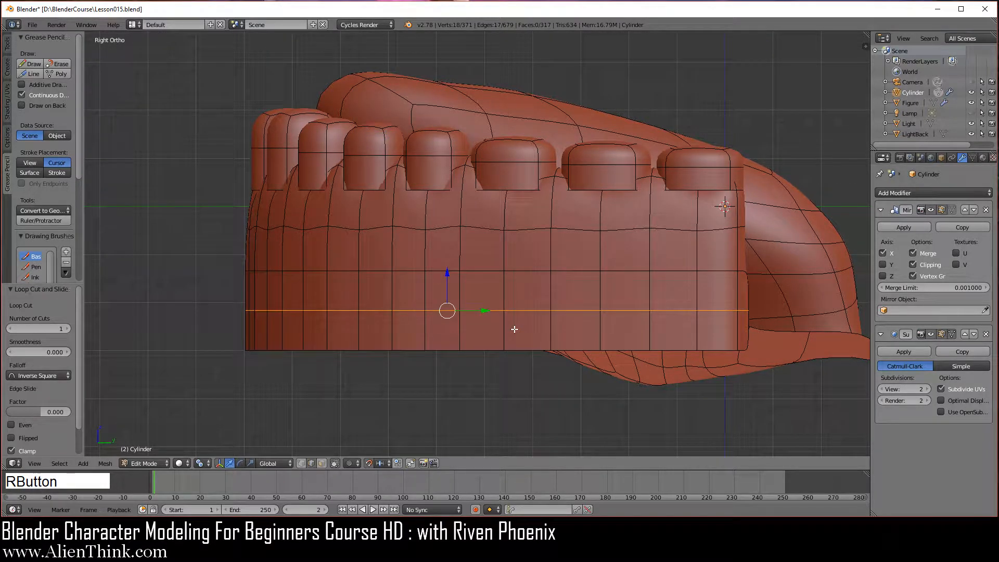
Select two adjacent faces just above the new loop at the middle of the gum's side, and move them outward 0.03 along X
{"action": "left_click", "coordinate": [325, 463]}
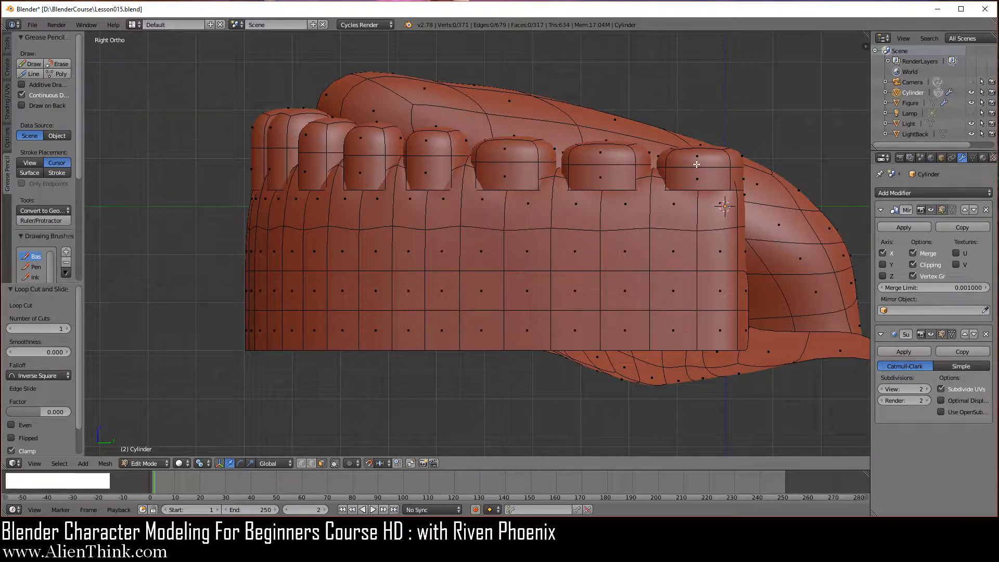
{"action": "right_click", "coordinate": [521, 287]}
{"action": "right_click", "coordinate": [512, 303], "text": "shift"}
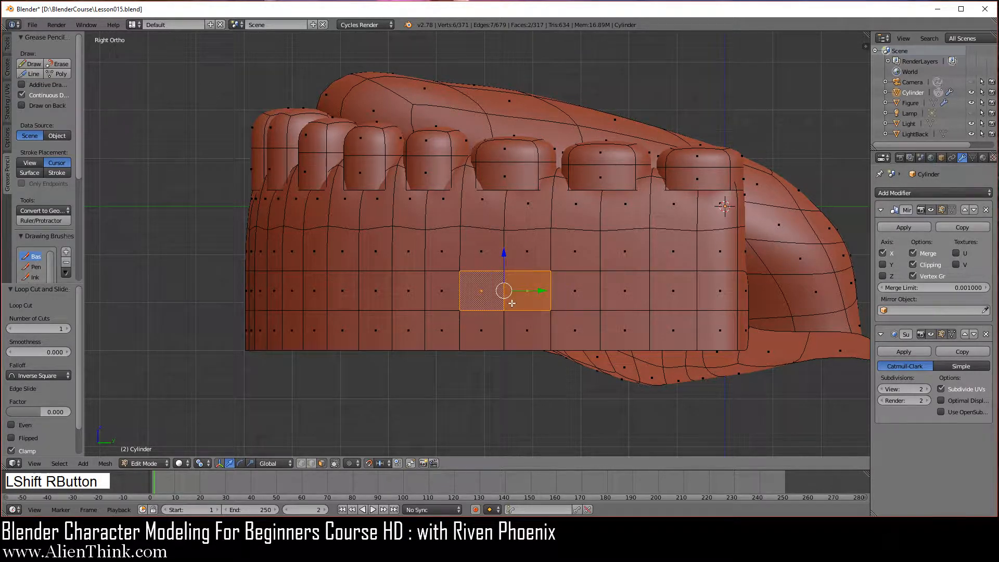
{"action": "key", "text": "1"}
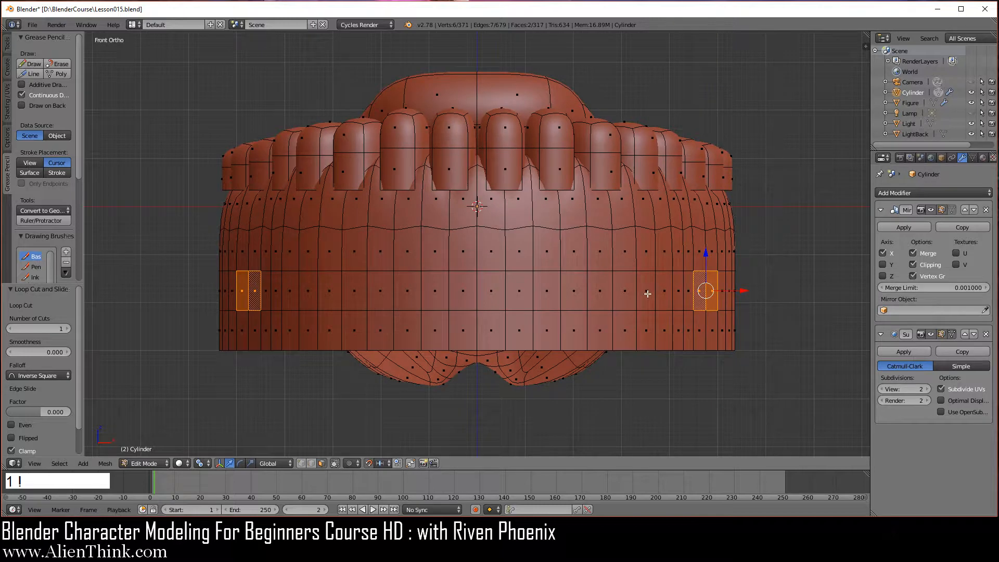
{"action": "scroll", "coordinate": [647, 294], "scroll_direction": "up", "scroll_amount": 2}
{"action": "middle_click_drag", "start_coordinate": [757, 294], "coordinate": [438, 243], "text": "shift"}
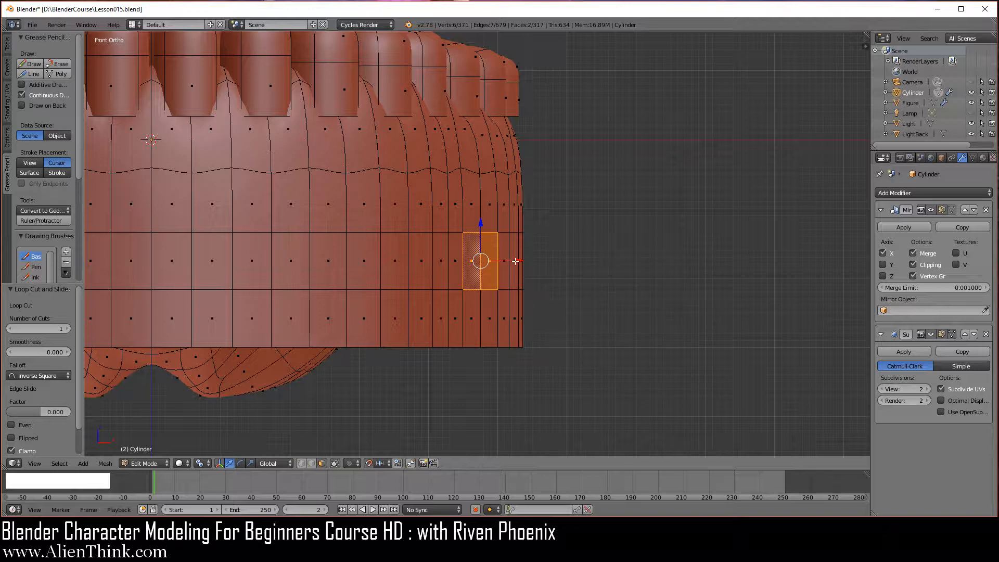
{"action": "left_click_drag", "start_coordinate": [521, 261], "coordinate": [534, 259]}
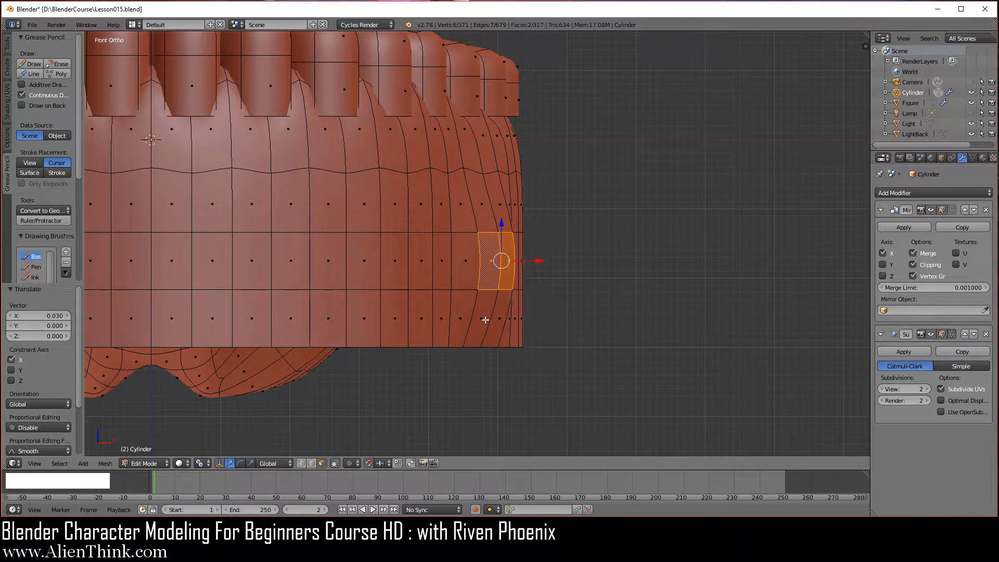
Select the two faces directly below in the bottom row, move them outward 0.03 along X, and check the bulge from an angle
{"action": "right_click", "coordinate": [485, 320]}
{"action": "right_click", "coordinate": [502, 311], "text": "shift"}
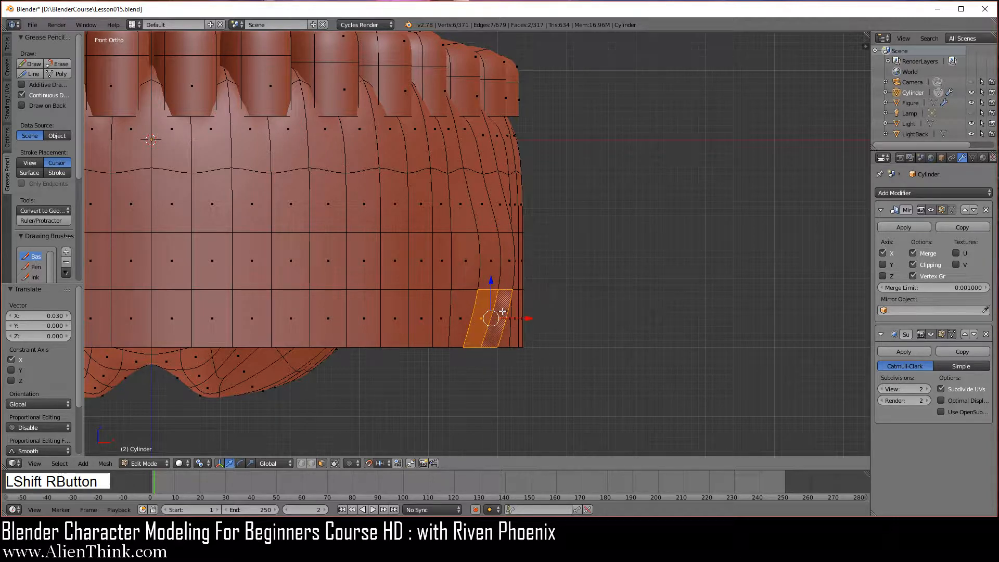
{"action": "left_click_drag", "start_coordinate": [528, 318], "coordinate": [544, 316]}
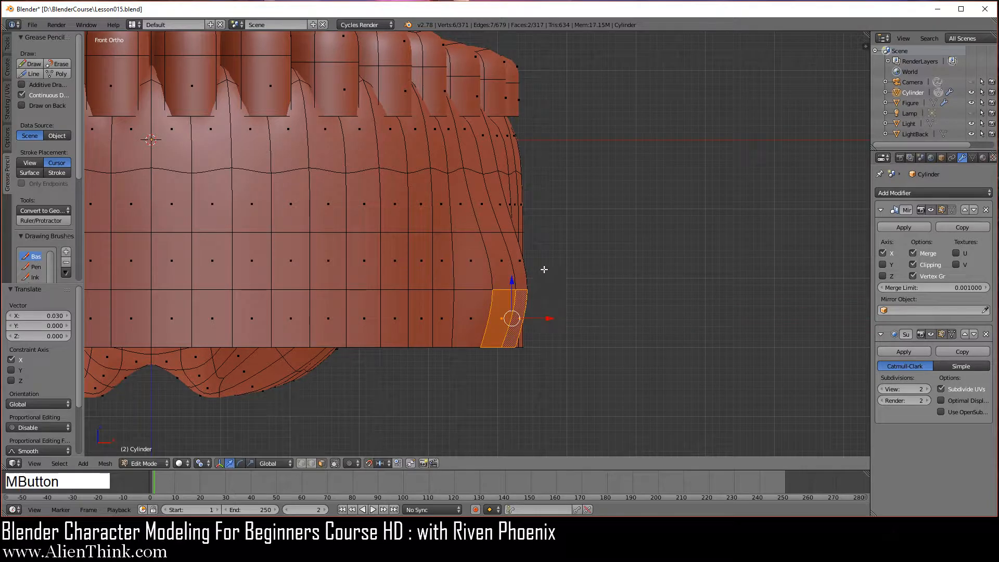
{"action": "middle_click_drag", "start_coordinate": [544, 270], "coordinate": [503, 311]}
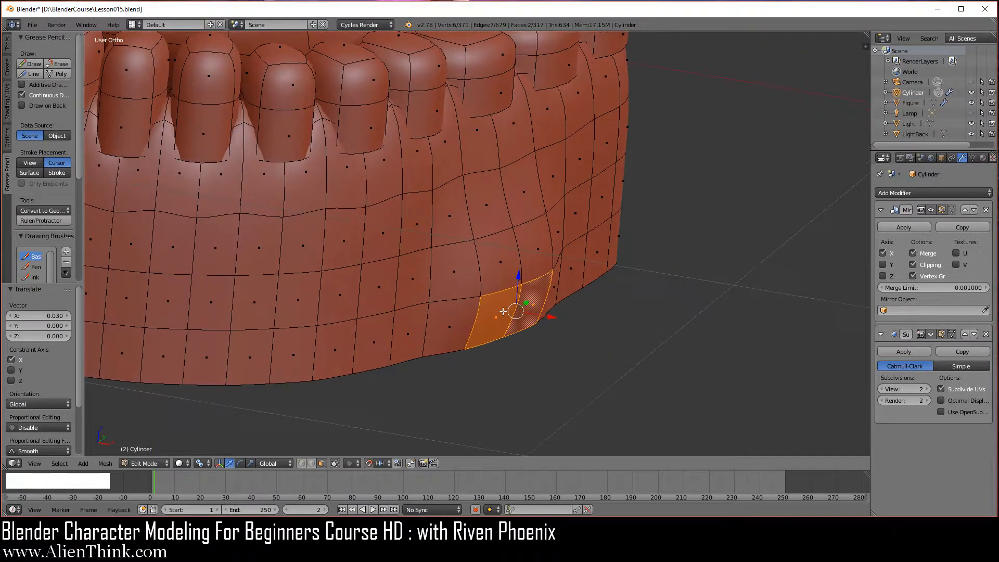
Select two adjacent edges on the lowest horizontal loop, at the front side of the gum bulge, and smooth them
{"action": "left_click", "coordinate": [311, 464]}
{"action": "right_click", "coordinate": [460, 300]}
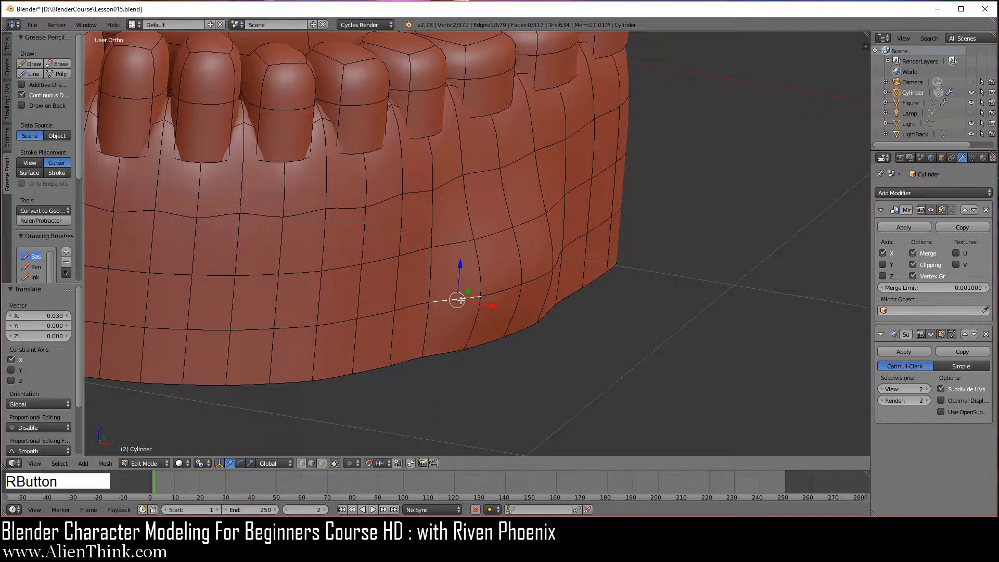
{"action": "right_click", "coordinate": [502, 288], "text": "shift"}
{"action": "key", "text": "w"}
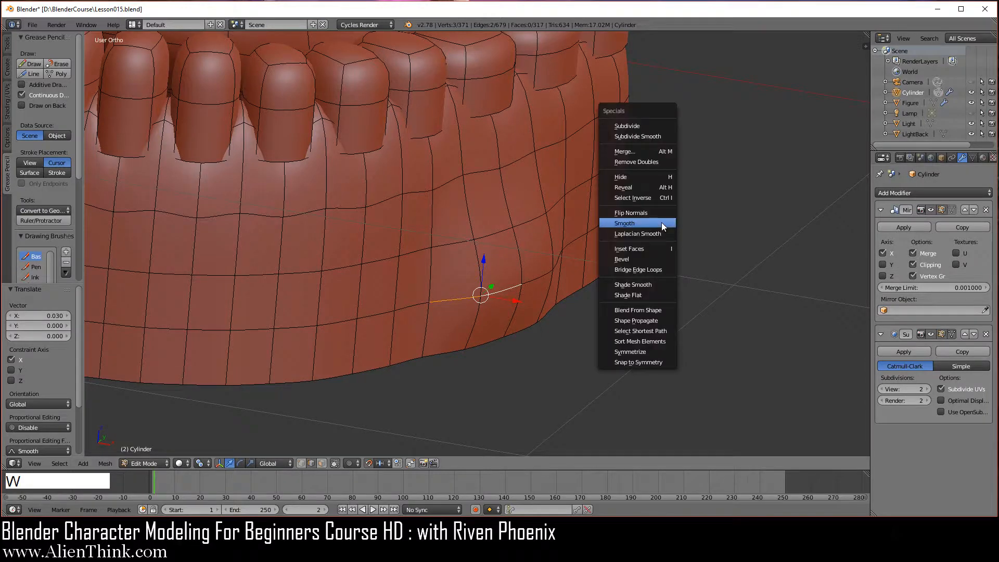
{"action": "left_click", "coordinate": [661, 223]}
Select a single edge on the same lower loop over the side bulge and apply Smooth to it
{"action": "middle_click_drag", "start_coordinate": [612, 254], "coordinate": [615, 281]}
{"action": "right_click", "coordinate": [622, 274]}
{"action": "key", "text": "w"}
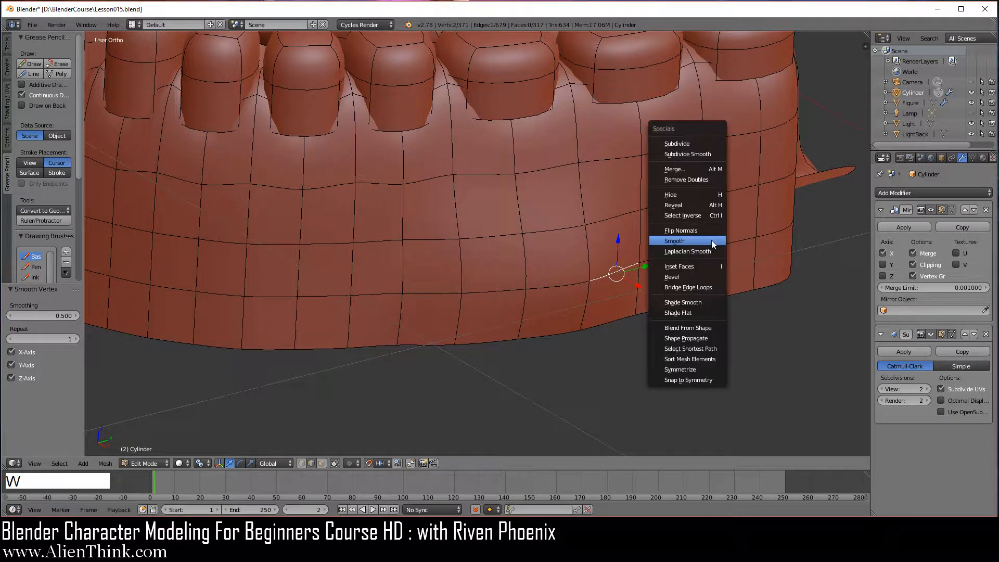
{"action": "left_click", "coordinate": [710, 239]}
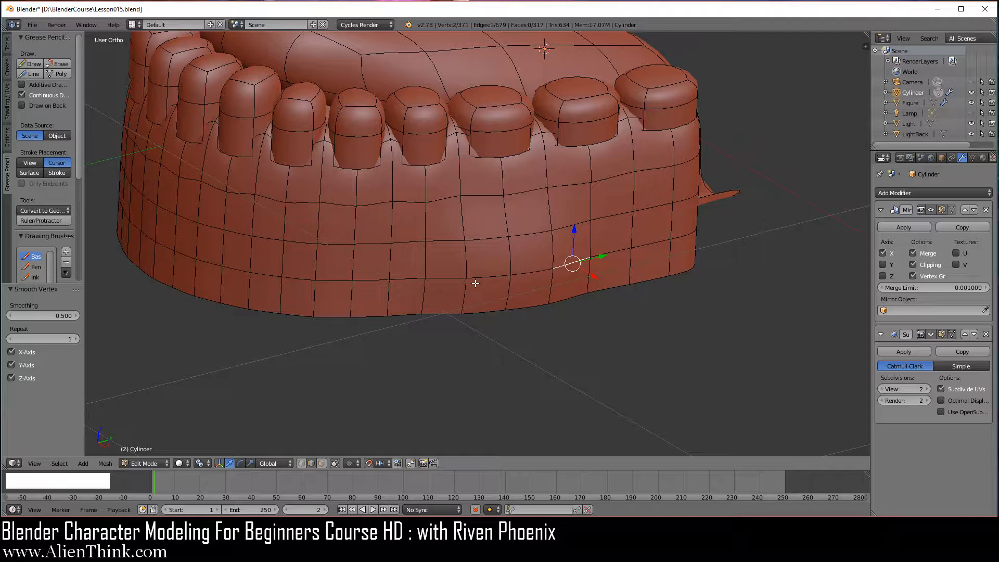
Select the two-row block of front gum faces above the bottom row, six columns out from the midline, and move it inward 0.03 along Y
{"action": "key", "text": "KP_1"}
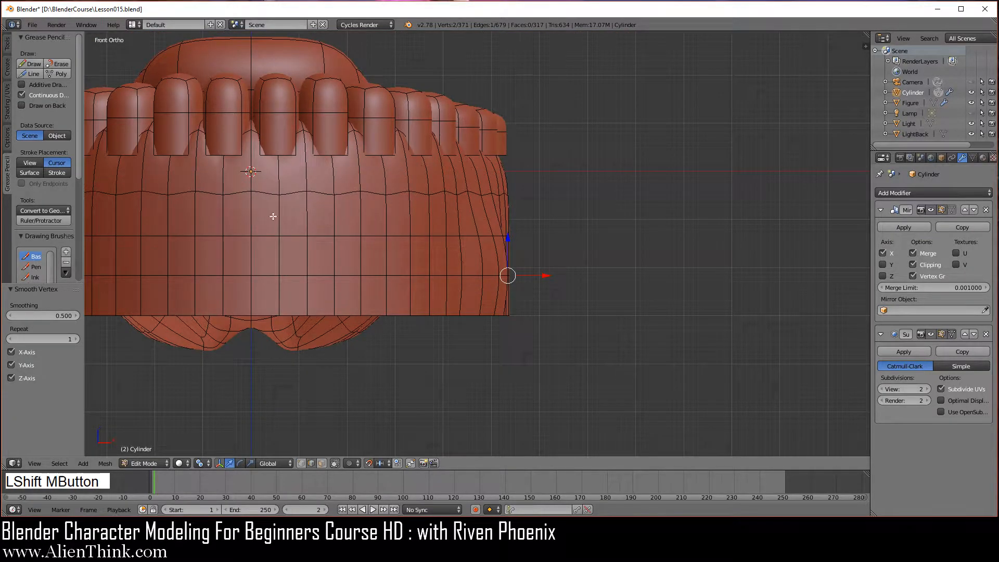
{"action": "middle_click_drag", "start_coordinate": [272, 217], "coordinate": [470, 236], "text": "shift"}
{"action": "scroll", "coordinate": [470, 236], "scroll_direction": "up", "scroll_amount": 1}
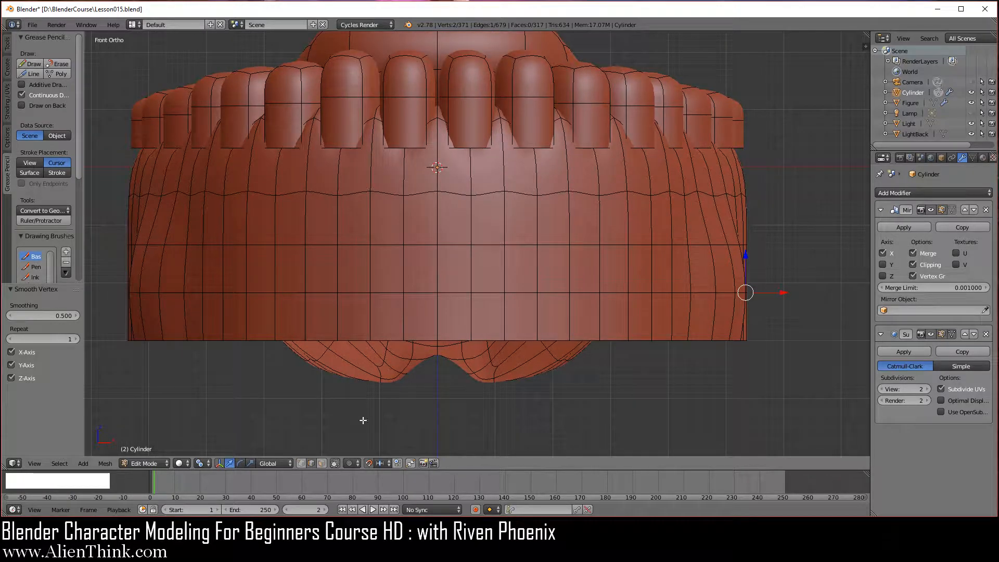
{"action": "left_click", "coordinate": [321, 463]}
{"action": "right_click", "coordinate": [457, 229]}
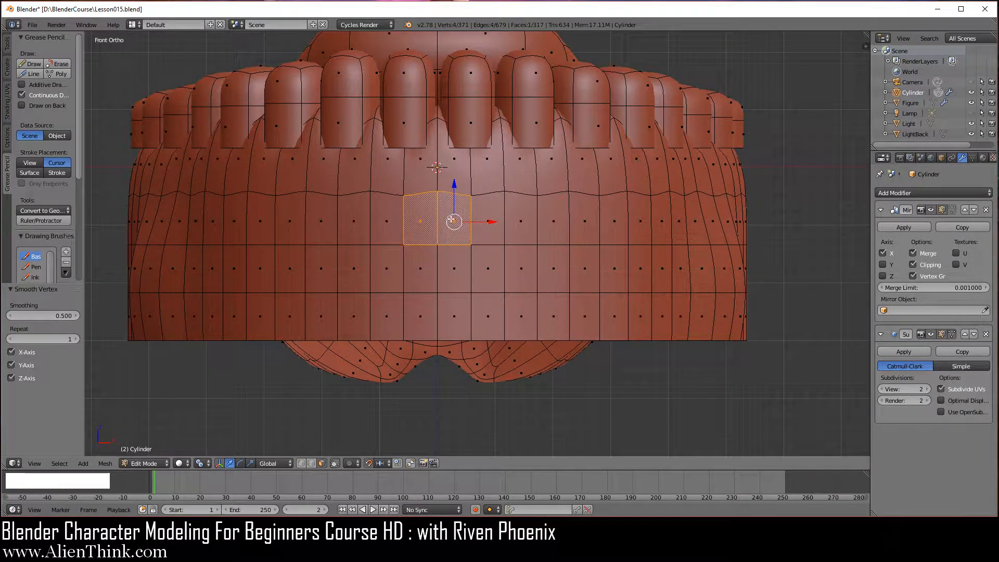
{"action": "right_click", "coordinate": [488, 221], "text": "shift"}
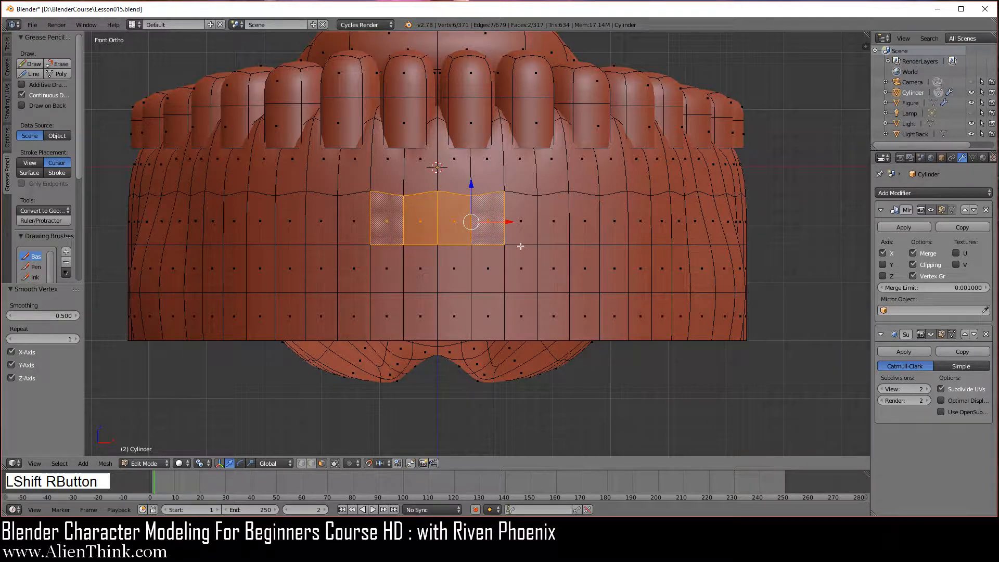
{"action": "right_click", "coordinate": [522, 222], "text": "shift"}
{"action": "right_click", "coordinate": [555, 223], "text": "shift"}
{"action": "right_click", "coordinate": [585, 223], "text": "shift"}
{"action": "right_click", "coordinate": [618, 223], "text": "shift"}
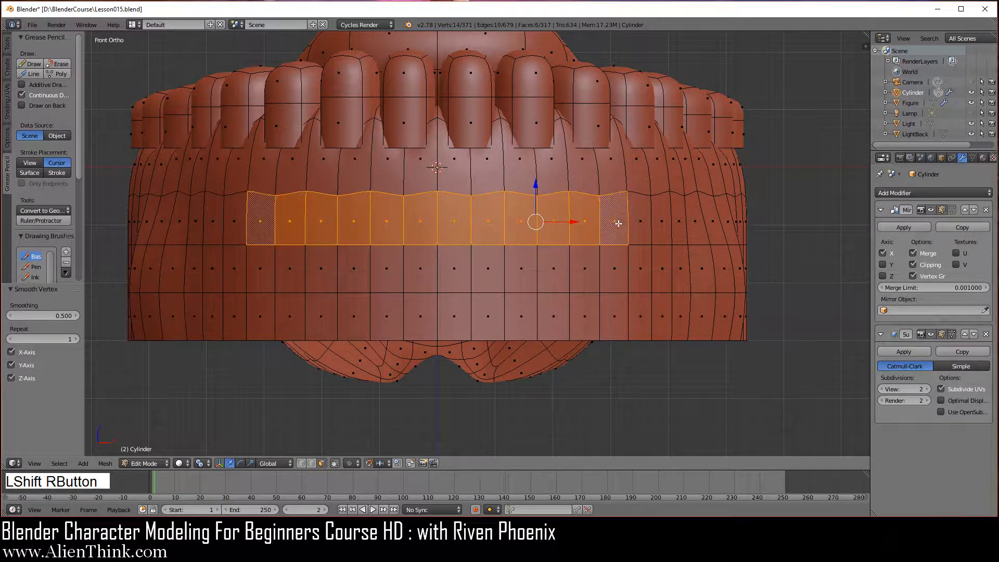
{"action": "right_click", "coordinate": [609, 269], "text": "shift"}
{"action": "right_click", "coordinate": [585, 270], "text": "shift"}
{"action": "right_click", "coordinate": [555, 269], "text": "shift"}
{"action": "right_click", "coordinate": [524, 271], "text": "shift"}
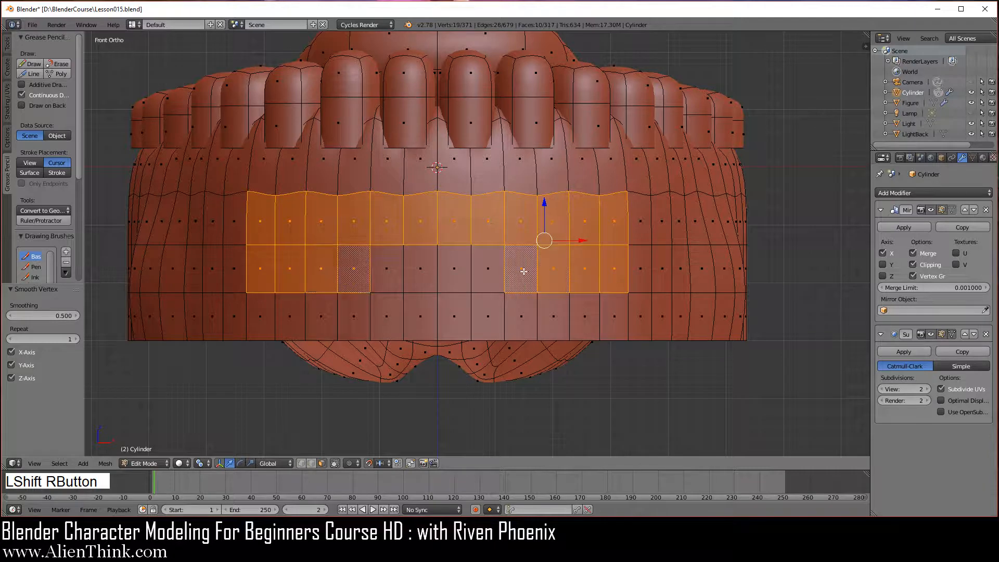
{"action": "right_click", "coordinate": [488, 269], "text": "shift"}
{"action": "right_click", "coordinate": [454, 271], "text": "shift"}
{"action": "key", "text": "KP_3"}
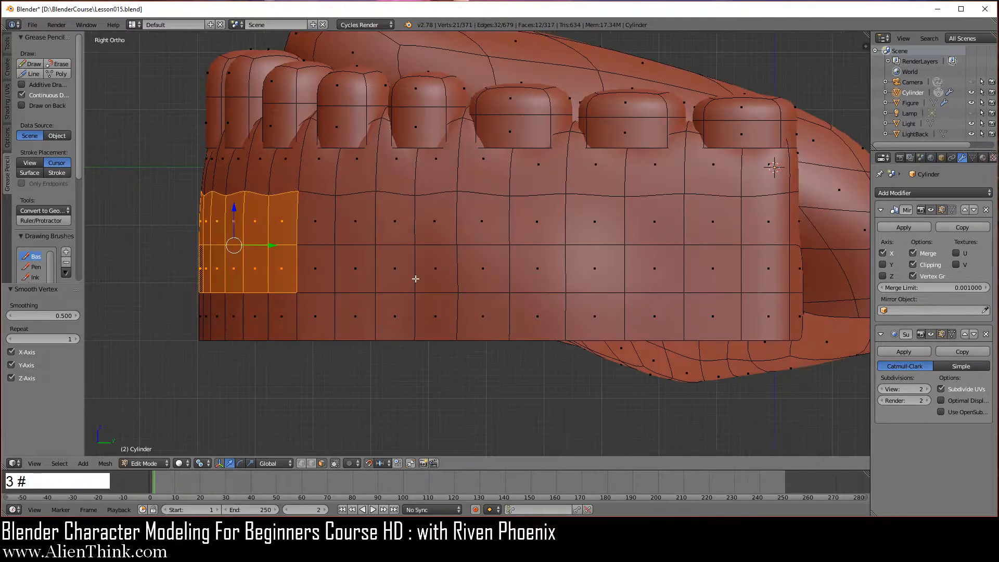
{"action": "middle_click_drag", "start_coordinate": [339, 276], "coordinate": [462, 277], "text": "shift"}
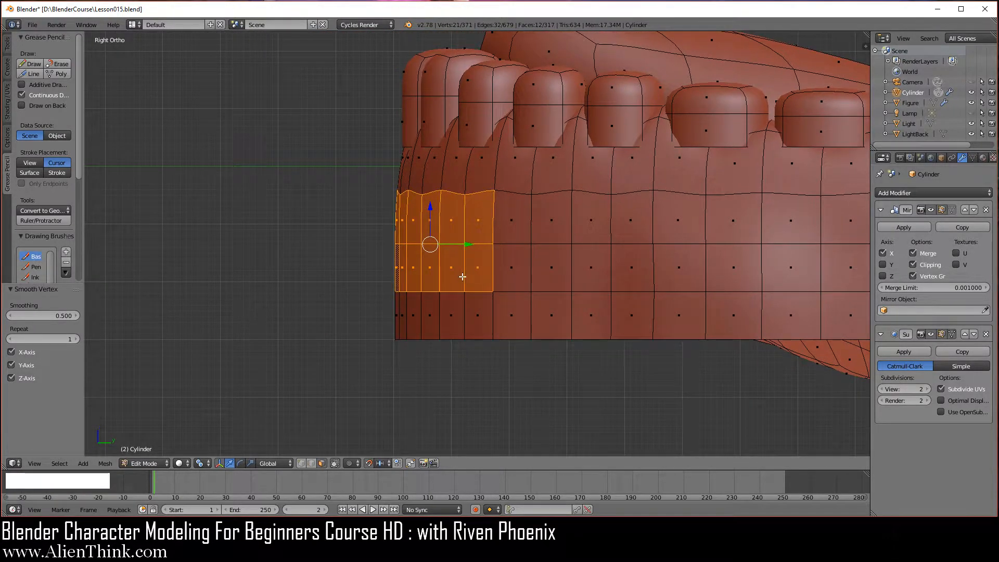
{"action": "scroll", "coordinate": [463, 277], "scroll_direction": "up", "scroll_amount": 1}
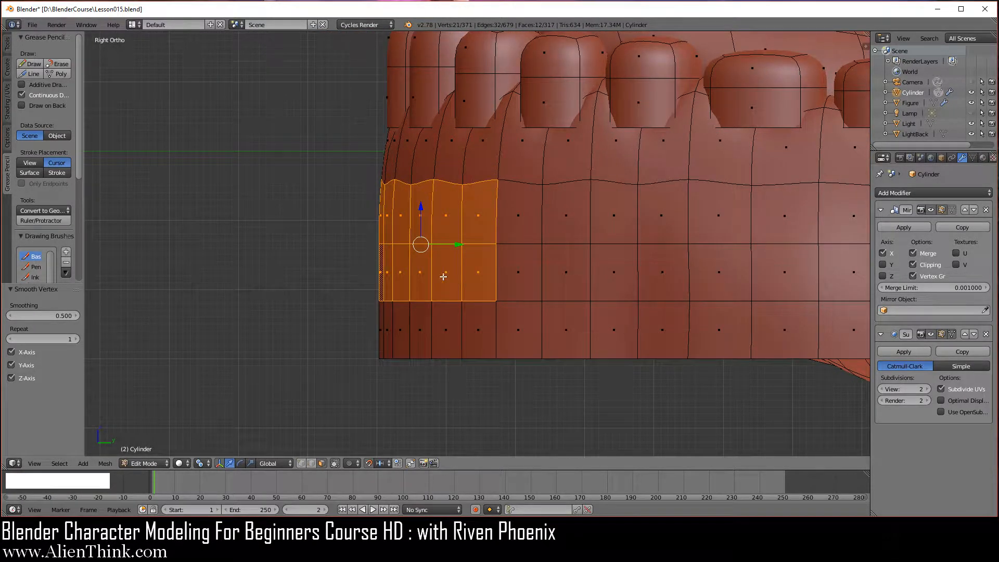
{"action": "left_click", "coordinate": [457, 244]}
{"action": "left_click_drag", "start_coordinate": [457, 244], "coordinate": [476, 241]}
{"action": "middle_click_drag", "start_coordinate": [506, 238], "coordinate": [588, 284]}
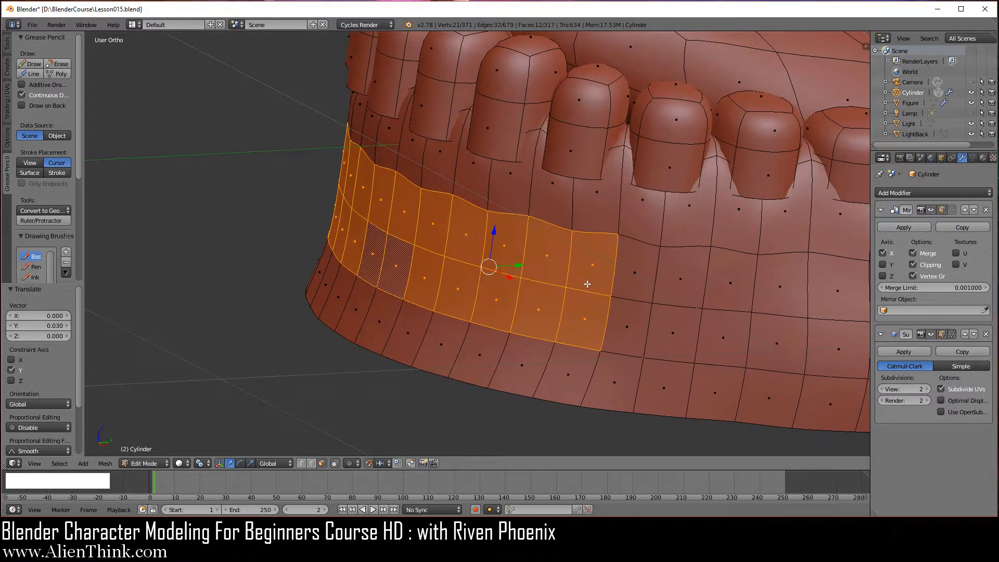
Select the six bottom rim edges below that front block, from the midline outward, and move them inward 0.04 along Y
{"action": "left_click", "coordinate": [311, 463]}
{"action": "right_click", "coordinate": [554, 403]}
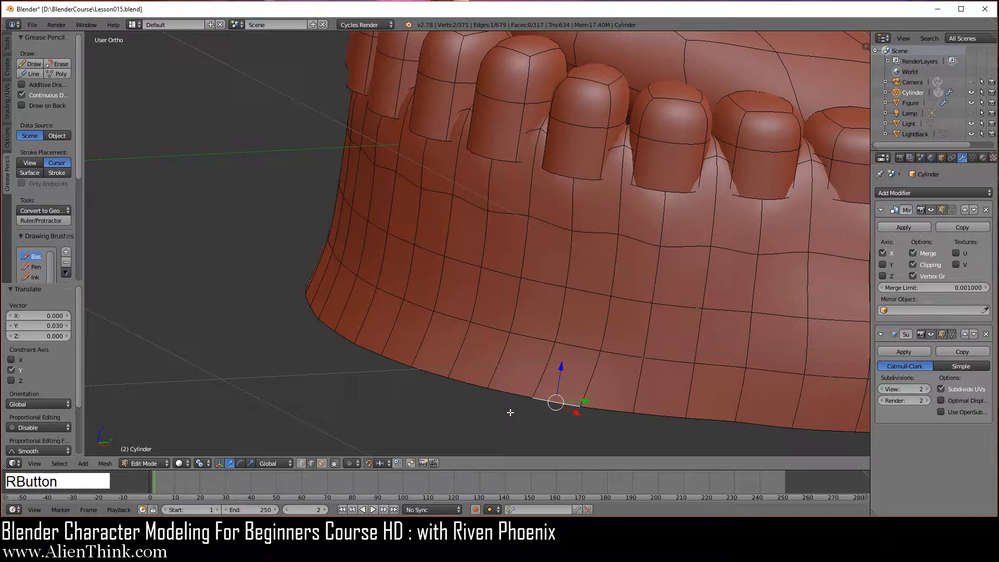
{"action": "right_click", "coordinate": [511, 394], "text": "shift"}
{"action": "right_click", "coordinate": [470, 382], "text": "shift"}
{"action": "right_click", "coordinate": [430, 371], "text": "shift"}
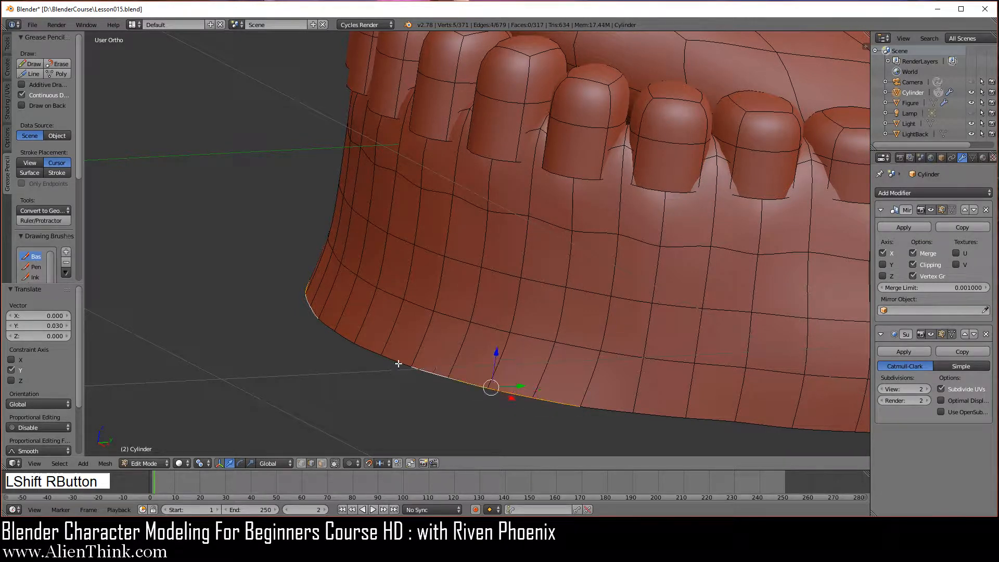
{"action": "right_click", "coordinate": [398, 364], "text": "shift"}
{"action": "right_click", "coordinate": [373, 354], "text": "shift"}
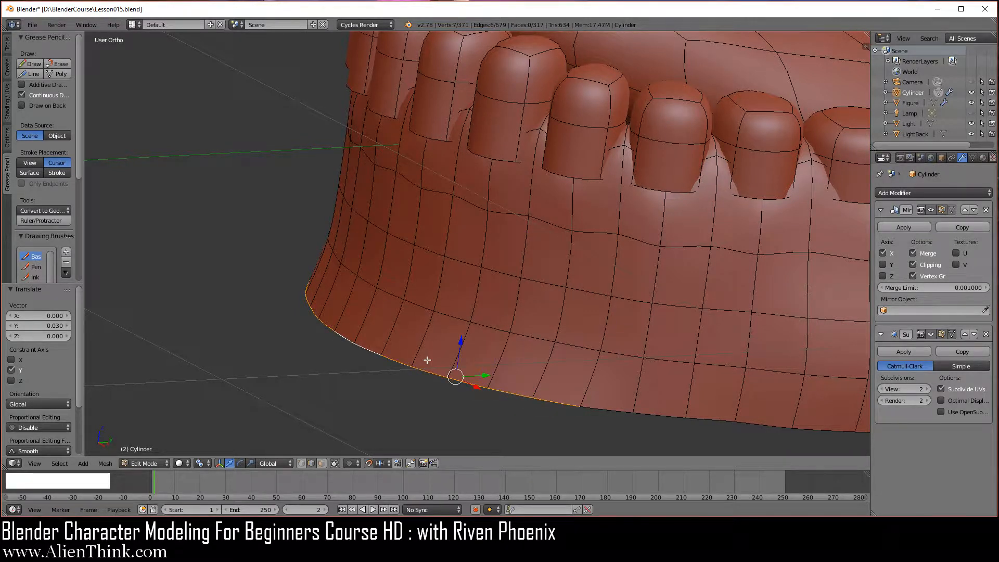
{"action": "key", "text": "KP_3"}
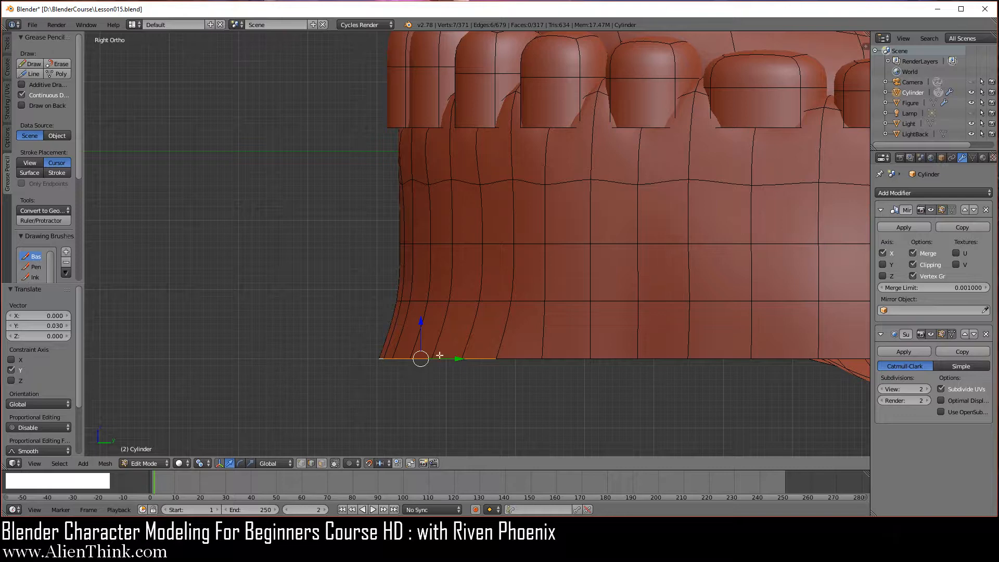
{"action": "middle_click_drag", "start_coordinate": [472, 364], "coordinate": [446, 336], "text": "shift"}
{"action": "left_click_drag", "start_coordinate": [425, 325], "coordinate": [460, 323]}
{"action": "scroll", "coordinate": [473, 335], "scroll_direction": "down", "scroll_amount": 2}
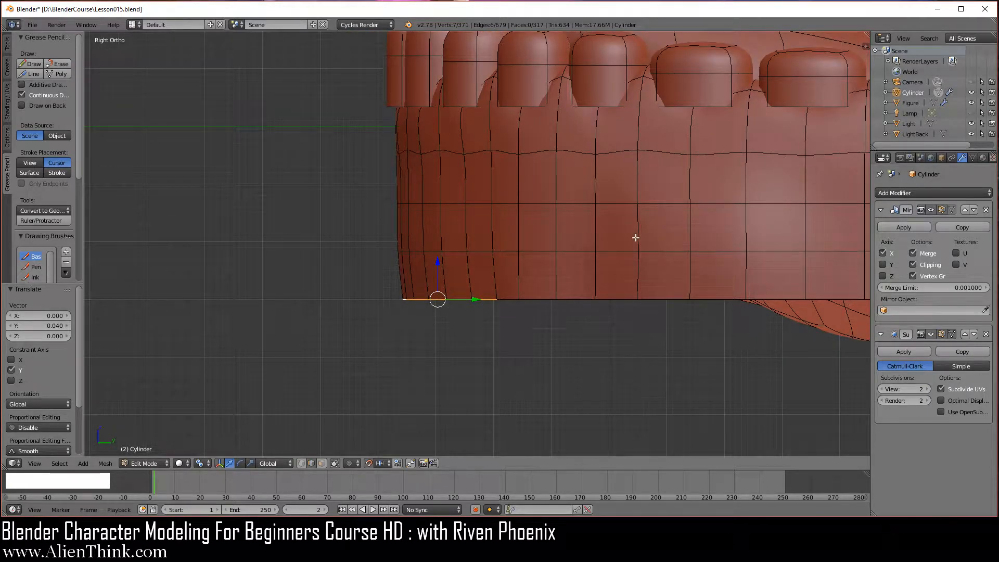
{"action": "middle_click_drag", "start_coordinate": [562, 225], "coordinate": [504, 299], "text": "shift"}
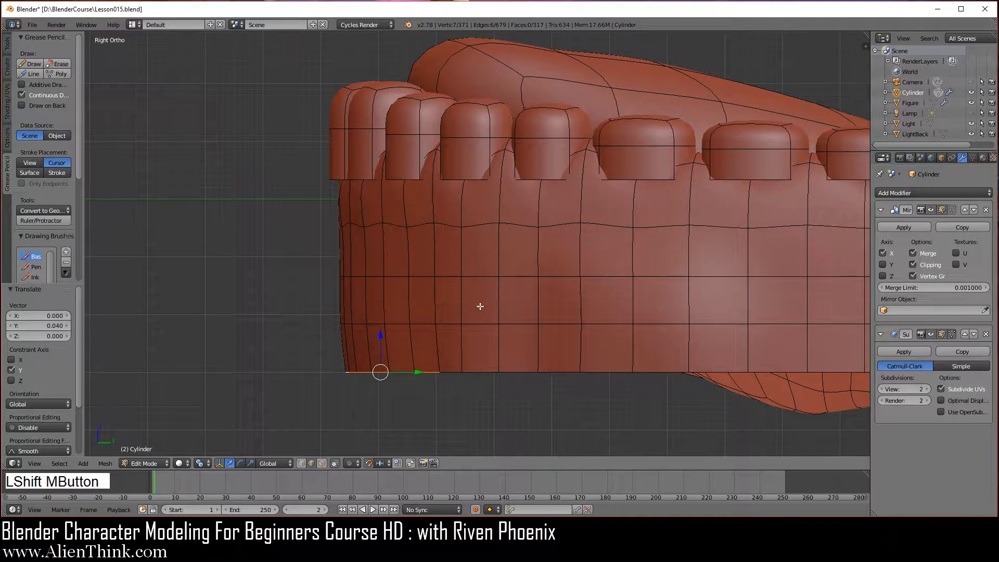
Move the fourth and fifth edges from the midline on the wavy gum loop outward 0.03 along X, and inspect the shape in Object Mode
{"action": "key", "text": "KP_1"}
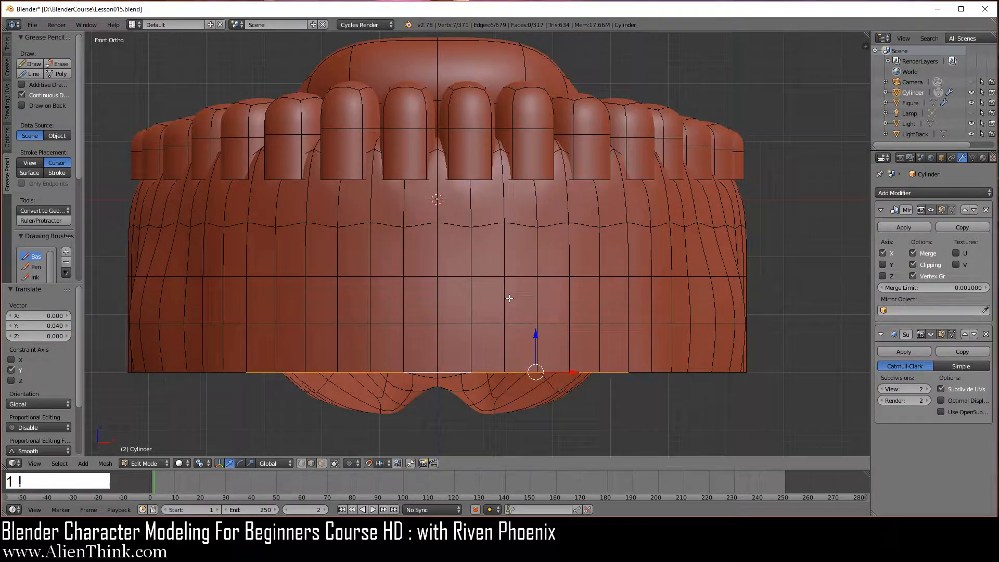
{"action": "right_click", "coordinate": [489, 229]}
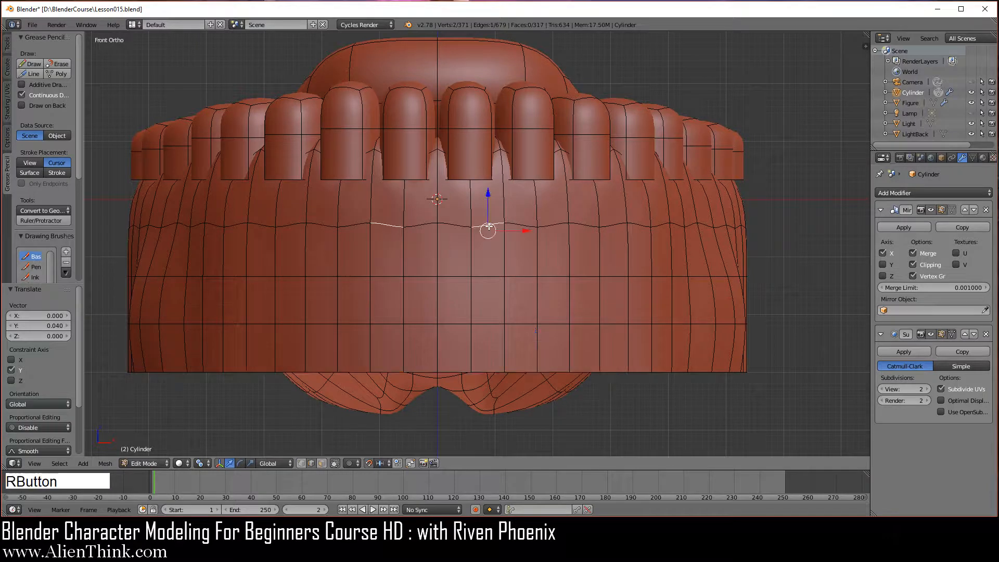
{"action": "right_click", "coordinate": [450, 246]}
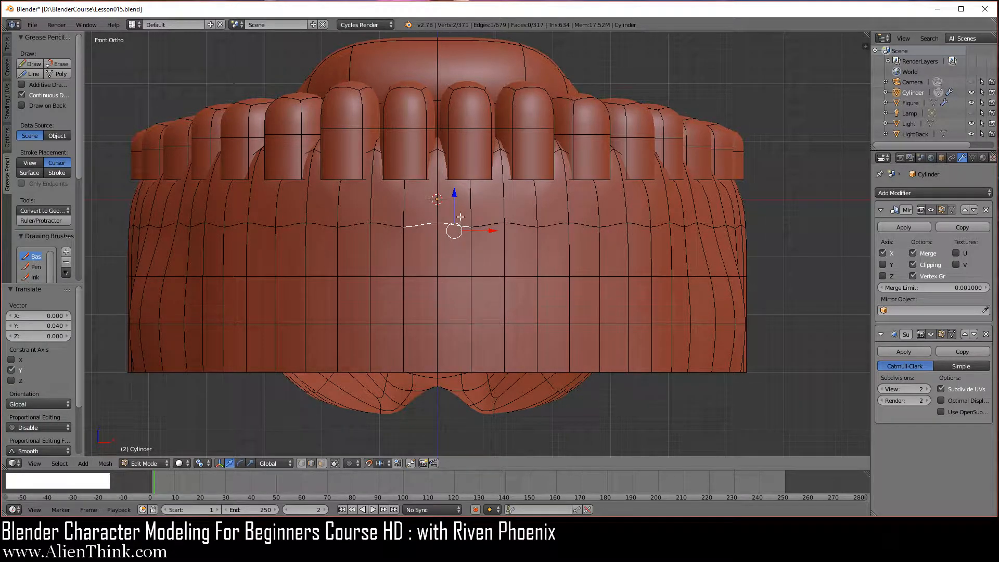
{"action": "right_click", "coordinate": [494, 225]}
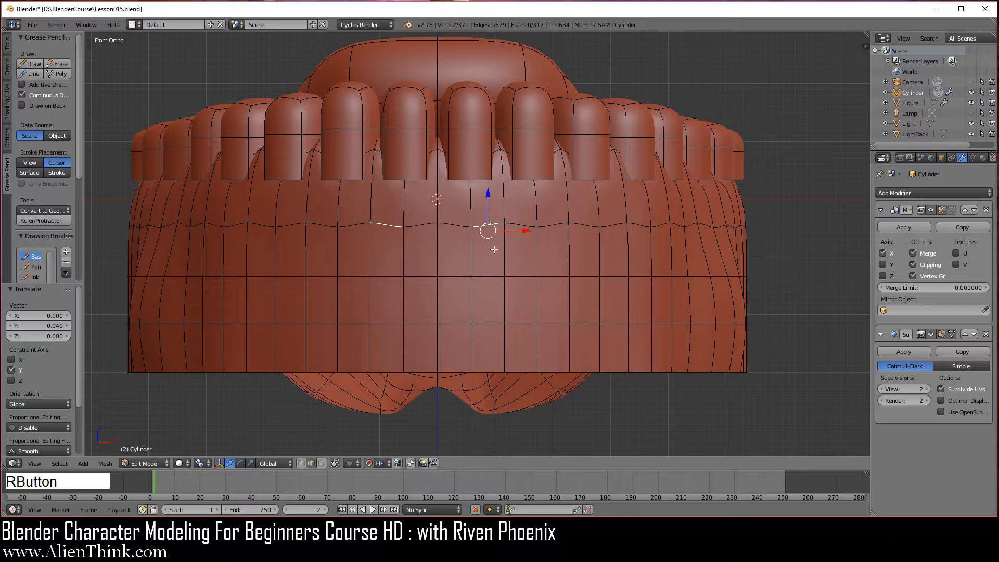
{"action": "right_click", "coordinate": [531, 230]}
{"action": "right_click", "coordinate": [558, 227]}
{"action": "right_click", "coordinate": [588, 224], "text": "shift"}
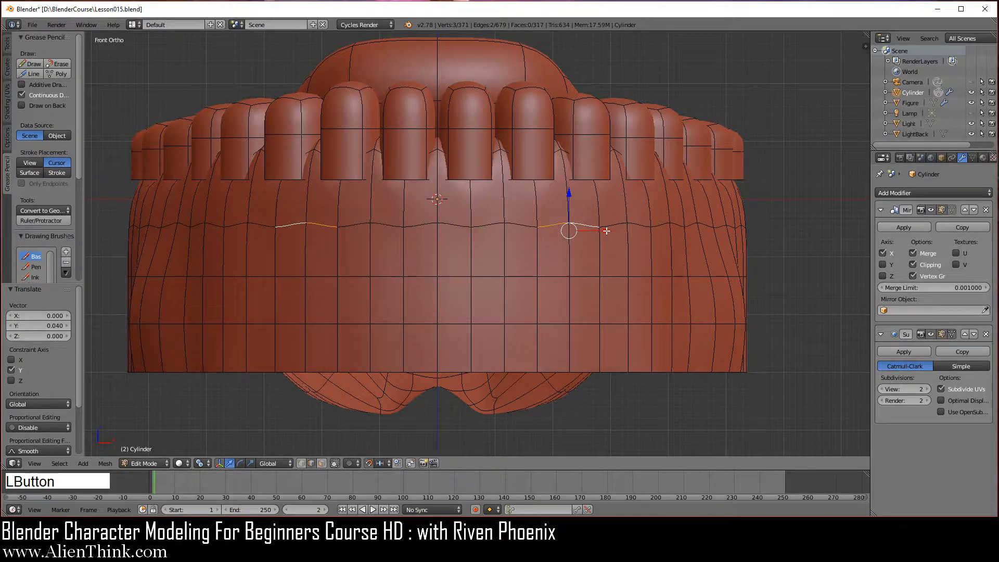
{"action": "left_click_drag", "start_coordinate": [606, 231], "coordinate": [622, 231]}
{"action": "key", "text": "KP_3"}
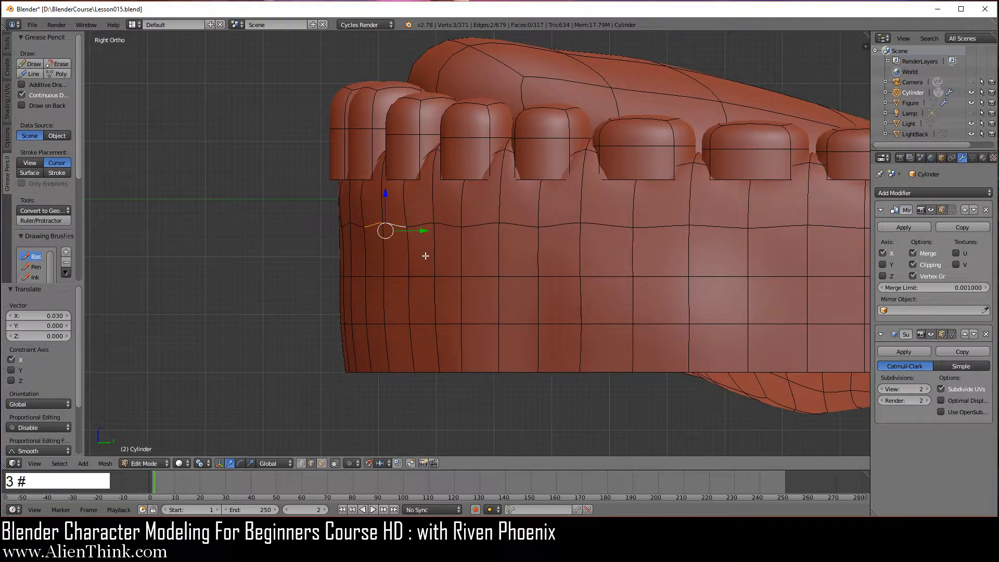
{"action": "left_click", "coordinate": [417, 229]}
{"action": "key", "text": "Tab"}
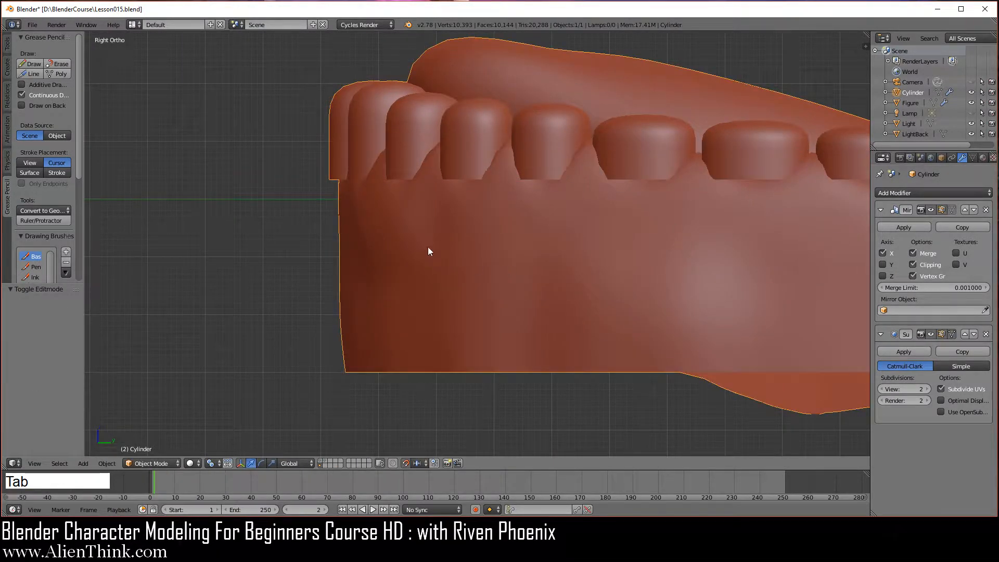
{"action": "middle_click_drag", "start_coordinate": [429, 251], "coordinate": [585, 238]}
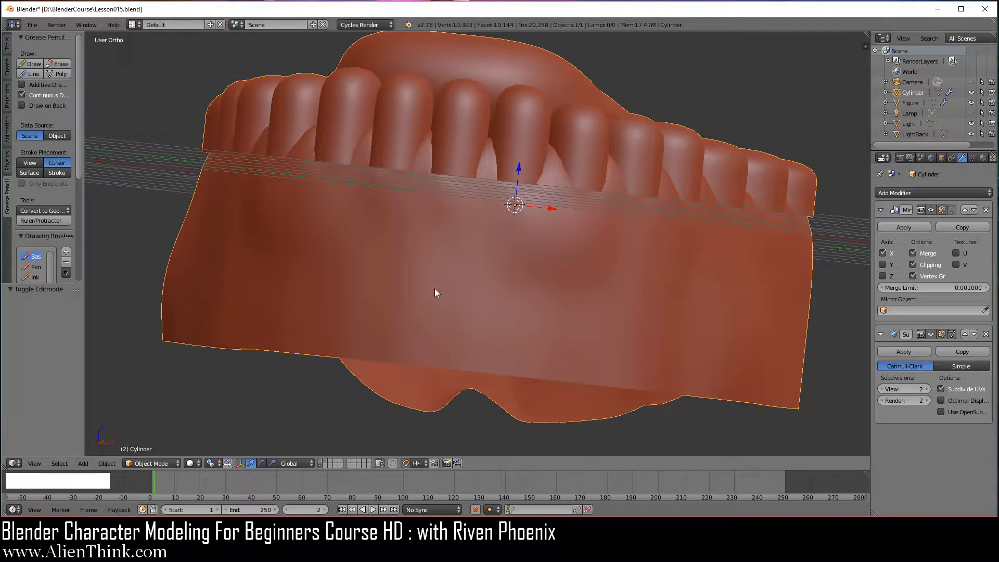
{"action": "middle_click_drag", "start_coordinate": [435, 293], "coordinate": [458, 279]}
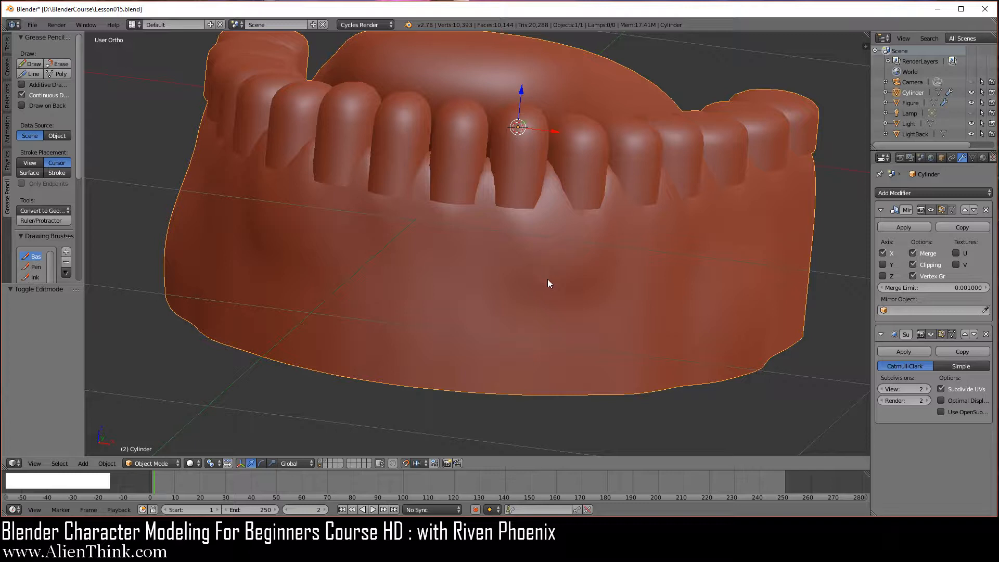
In Edit Mode, add one loop cut without sliding through the gum band directly beneath the teeth
{"action": "key", "text": "Tab"}
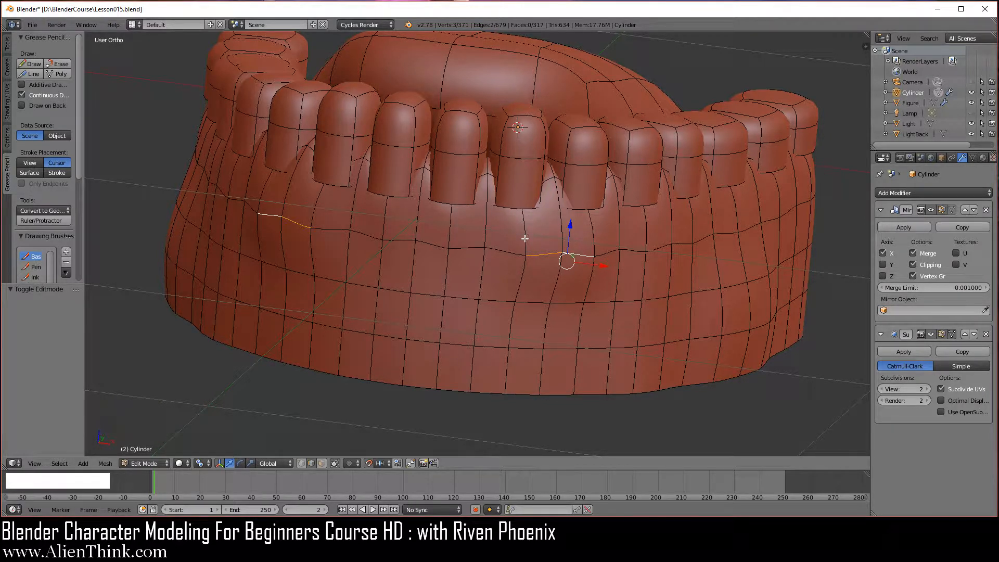
{"action": "key", "text": "ctrl"}
{"action": "key", "text": "ctrl+r"}
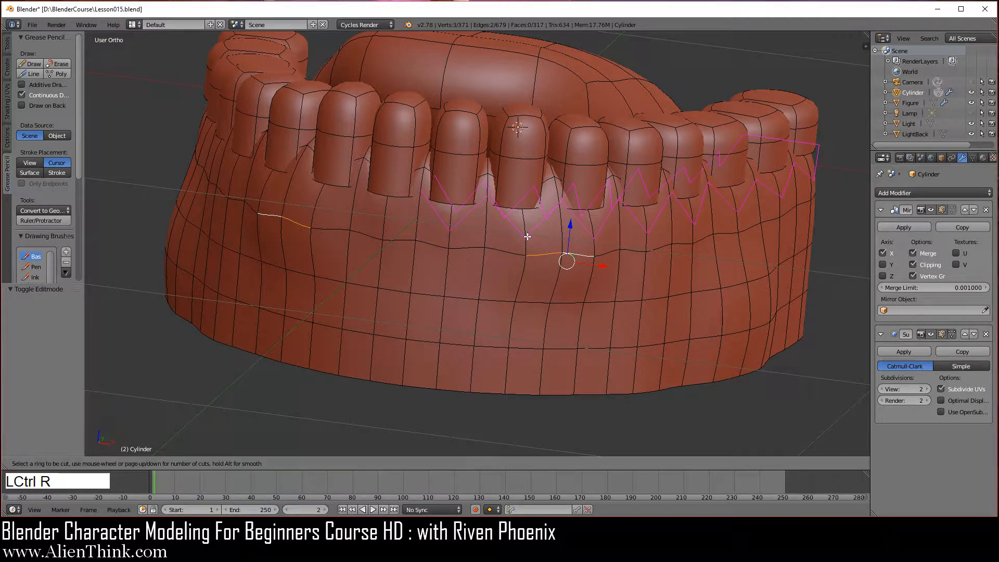
{"action": "left_click", "coordinate": [527, 236]}
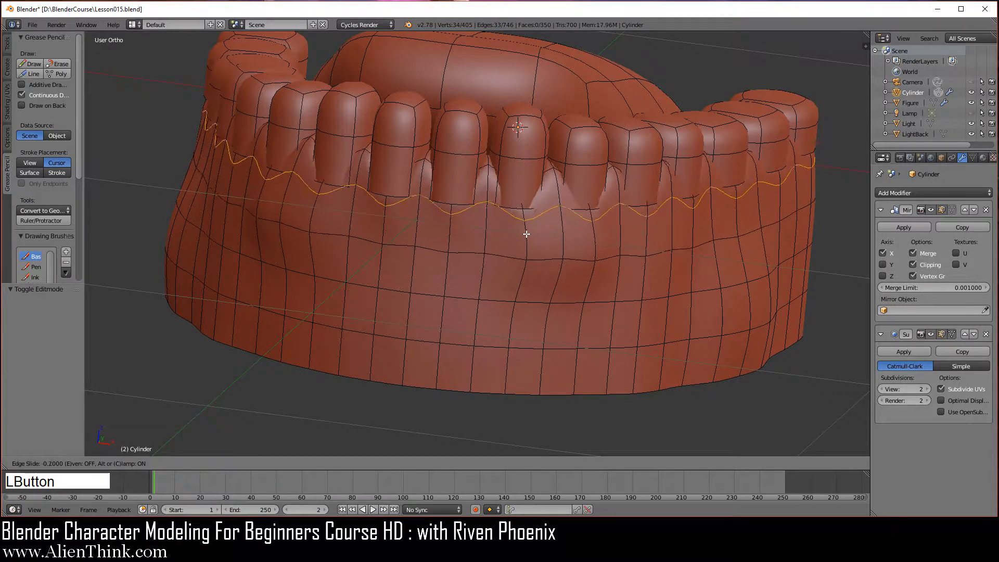
{"action": "right_click", "coordinate": [527, 235]}
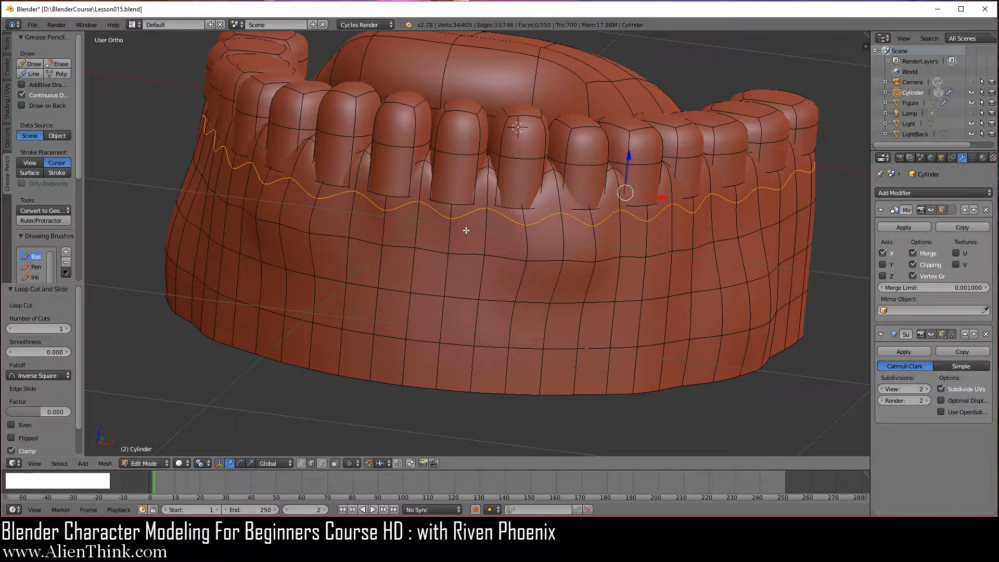
Select the short vertical gum edges directly beneath the first and second teeth from the midline, and move them outward 0.03 along Y
{"action": "key", "text": "KP_1"}
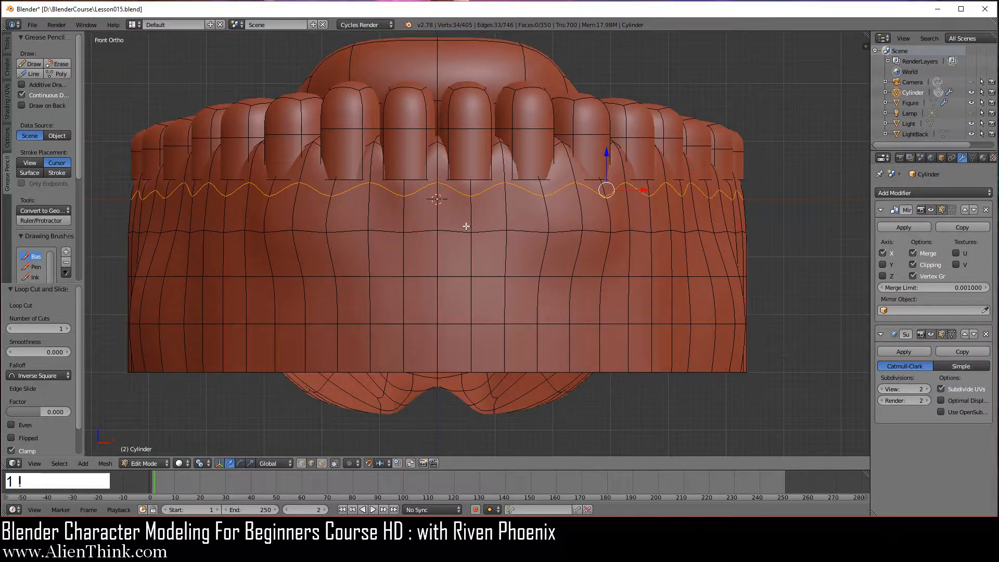
{"action": "right_click", "coordinate": [471, 188]}
{"action": "scroll", "coordinate": [524, 237], "scroll_direction": "up", "scroll_amount": 2}
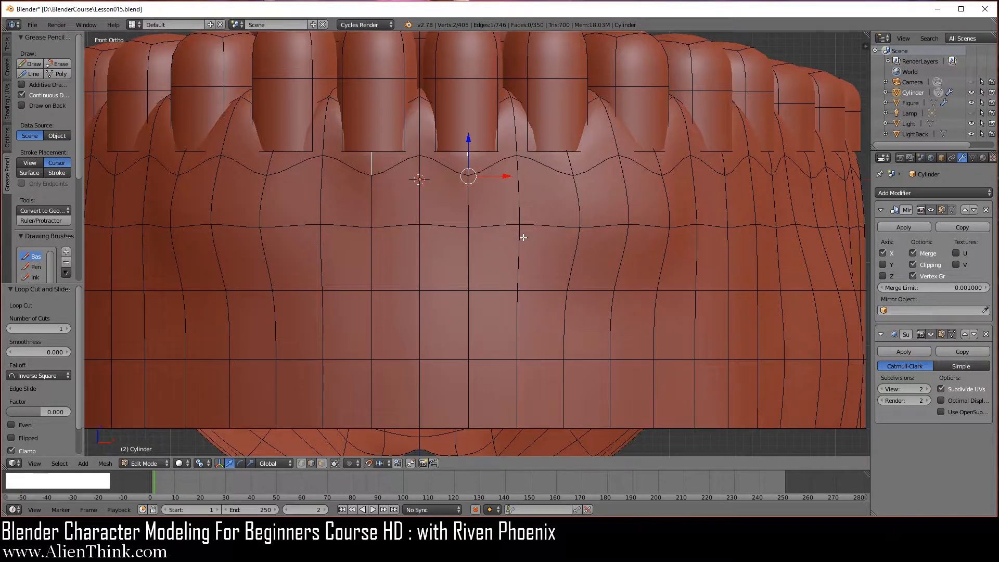
{"action": "right_click", "coordinate": [573, 165], "text": "shift"}
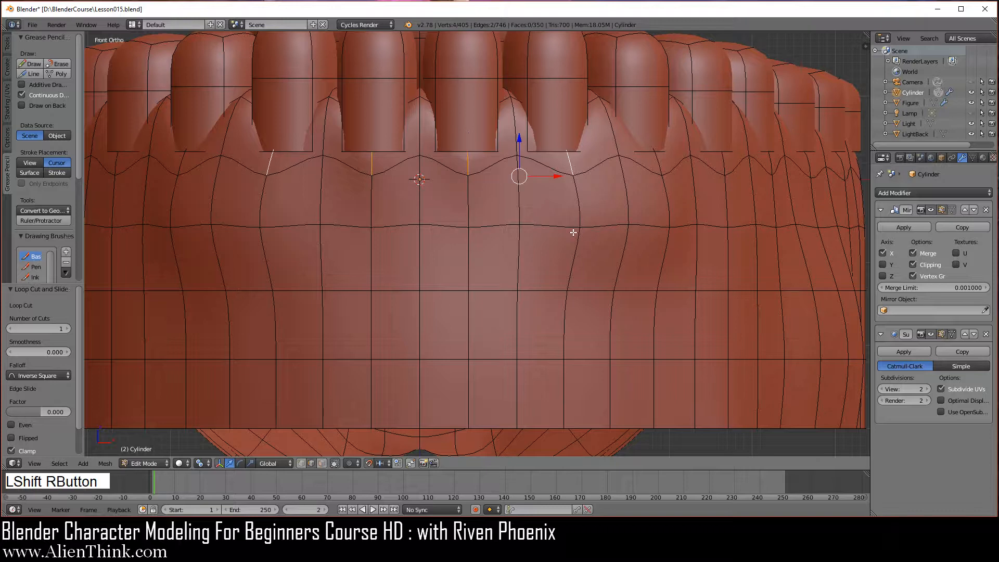
{"action": "key", "text": "KP_3"}
{"action": "middle_click_drag", "start_coordinate": [372, 222], "coordinate": [528, 271], "text": "shift"}
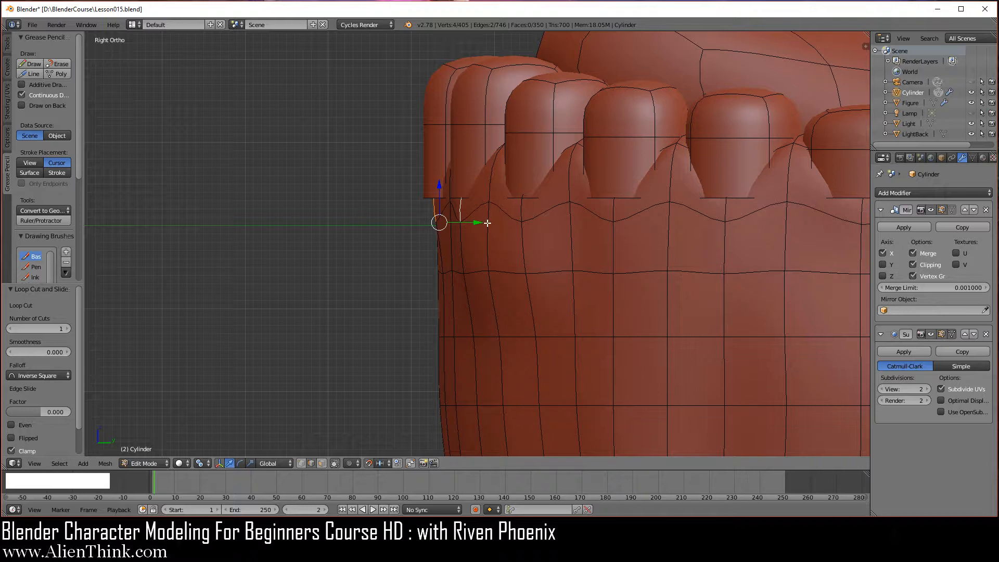
{"action": "left_click_drag", "start_coordinate": [479, 223], "coordinate": [453, 224]}
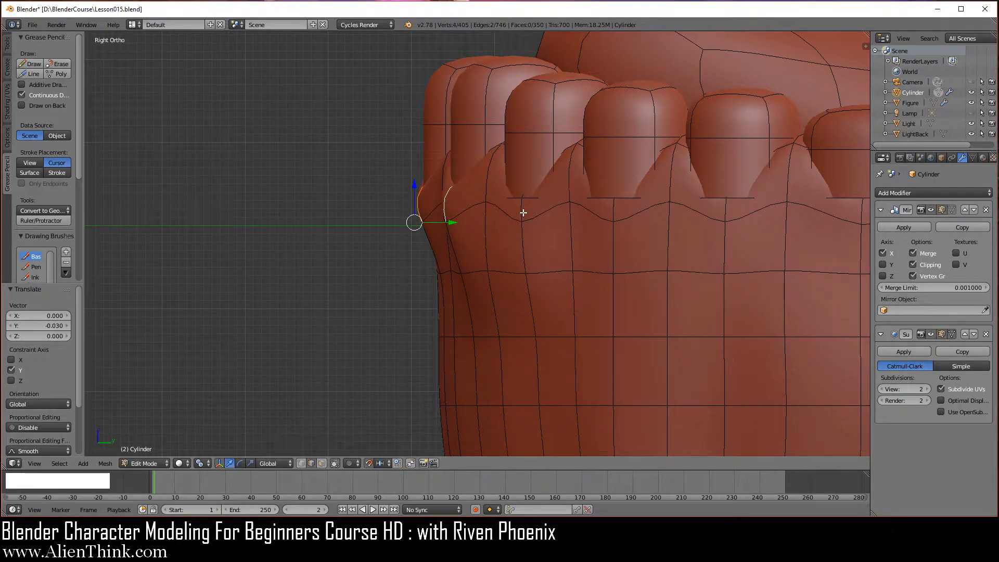
Select the short vertical gum edges beneath the third and fourth teeth, and move them outward 0.02 along X
{"action": "right_click", "coordinate": [523, 213]}
{"action": "right_click", "coordinate": [614, 209], "text": "shift"}
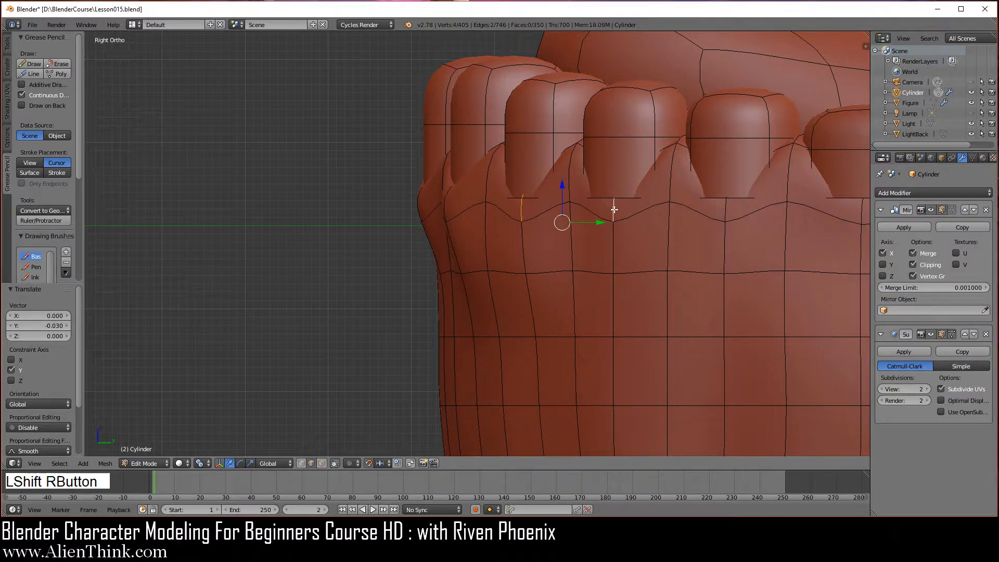
{"action": "key", "text": "KP_1"}
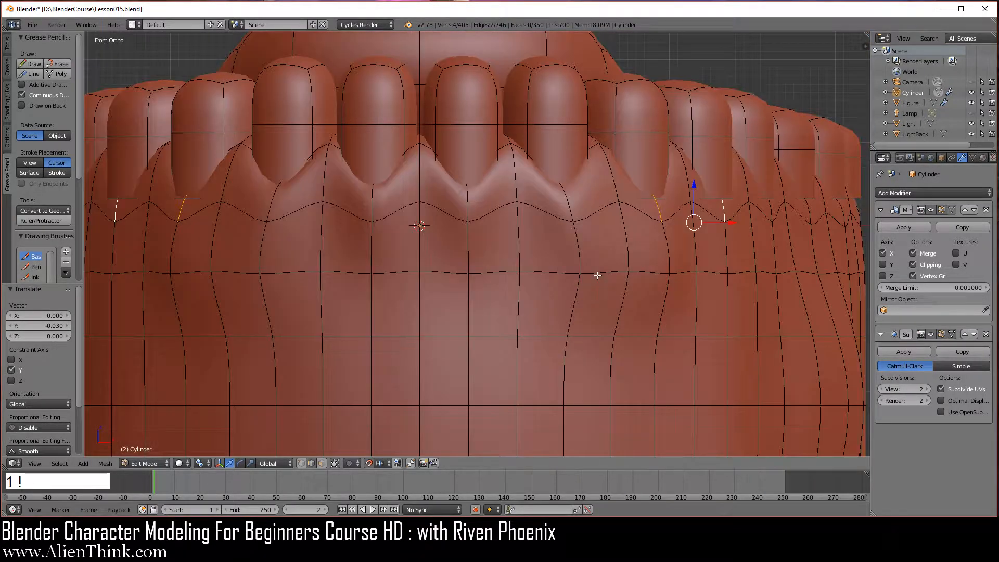
{"action": "left_click", "coordinate": [731, 221]}
{"action": "left_click_drag", "start_coordinate": [731, 222], "coordinate": [750, 247]}
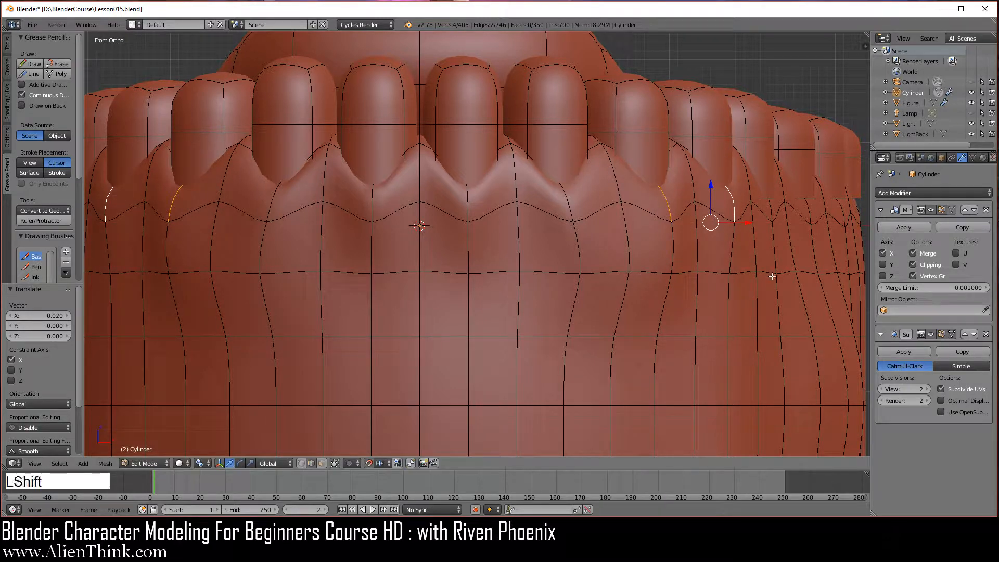
Select the four short vertical gum edges beneath the remaining back teeth and move them slightly outward along X
{"action": "middle_click_drag", "start_coordinate": [769, 276], "coordinate": [518, 274], "text": "shift"}
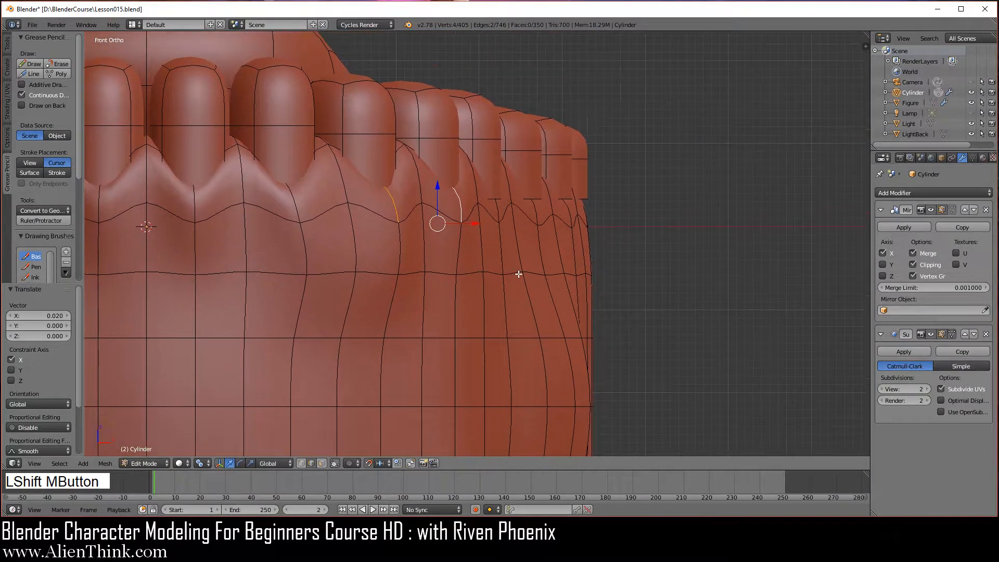
{"action": "right_click", "coordinate": [500, 209]}
{"action": "middle_click_drag", "start_coordinate": [526, 239], "coordinate": [484, 259]}
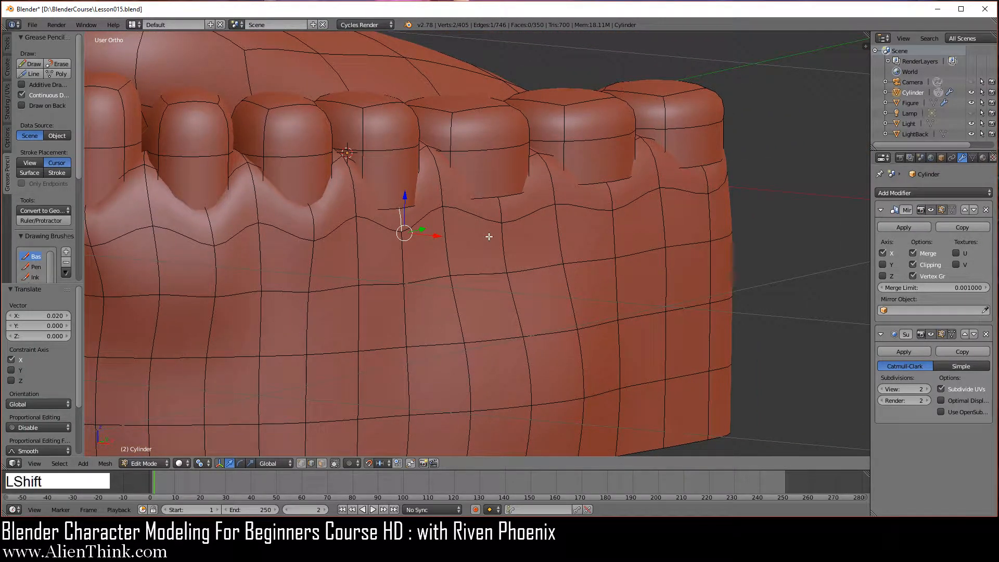
{"action": "right_click", "coordinate": [499, 210], "text": "shift"}
{"action": "right_click", "coordinate": [609, 203], "text": "shift"}
{"action": "right_click", "coordinate": [705, 178], "text": "shift"}
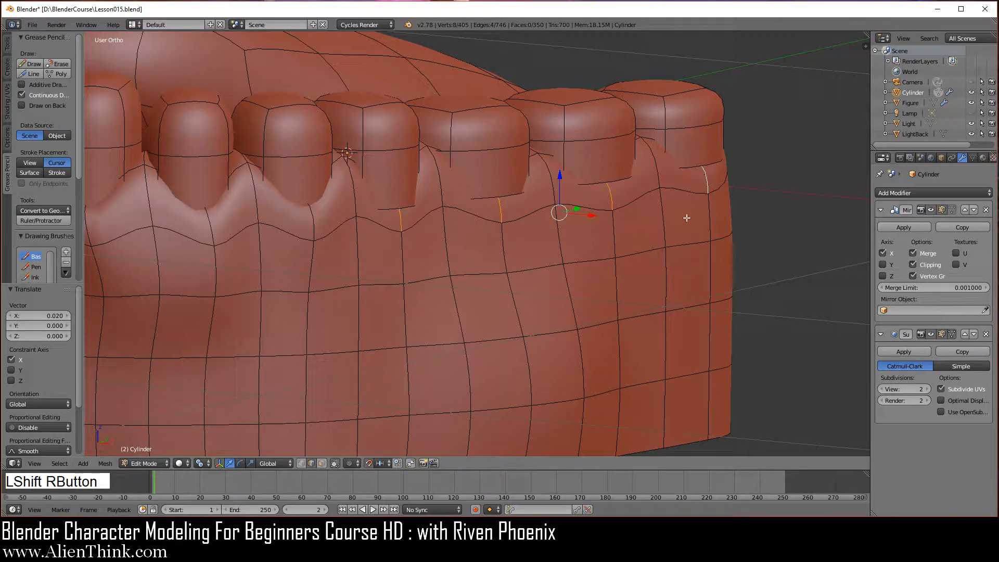
{"action": "key", "text": "KP_1"}
{"action": "middle_click_drag", "start_coordinate": [476, 270], "coordinate": [595, 206], "text": "shift"}
{"action": "left_click", "coordinate": [577, 211]}
{"action": "left_click_drag", "start_coordinate": [577, 211], "coordinate": [589, 211]}
Inspect the gum line beneath the teeth in Object Mode, from an angle and from the front
{"action": "key", "text": "Tab"}
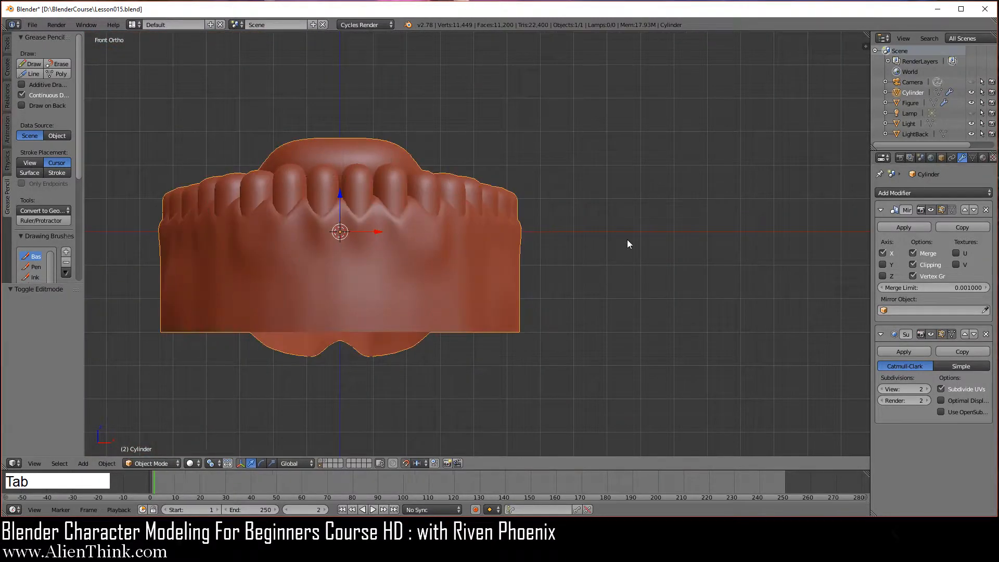
{"action": "middle_click_drag", "start_coordinate": [627, 244], "coordinate": [431, 208]}
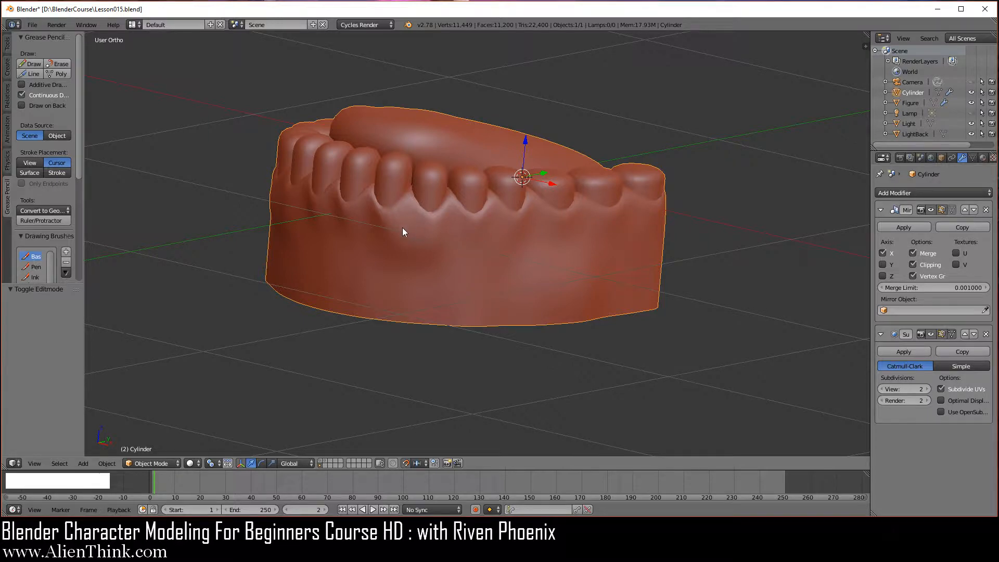
{"action": "middle_click_drag", "start_coordinate": [403, 231], "coordinate": [546, 279]}
{"action": "key", "text": "KP_1"}
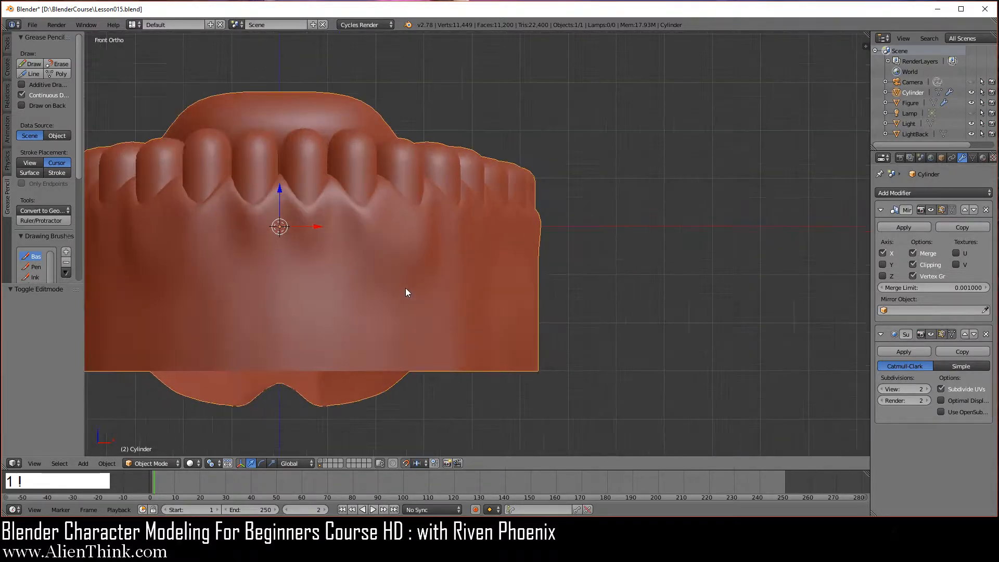
{"action": "scroll", "coordinate": [407, 293], "scroll_direction": "up", "scroll_amount": 2}
{"action": "middle_click_drag", "start_coordinate": [300, 276], "coordinate": [536, 260], "text": "shift"}
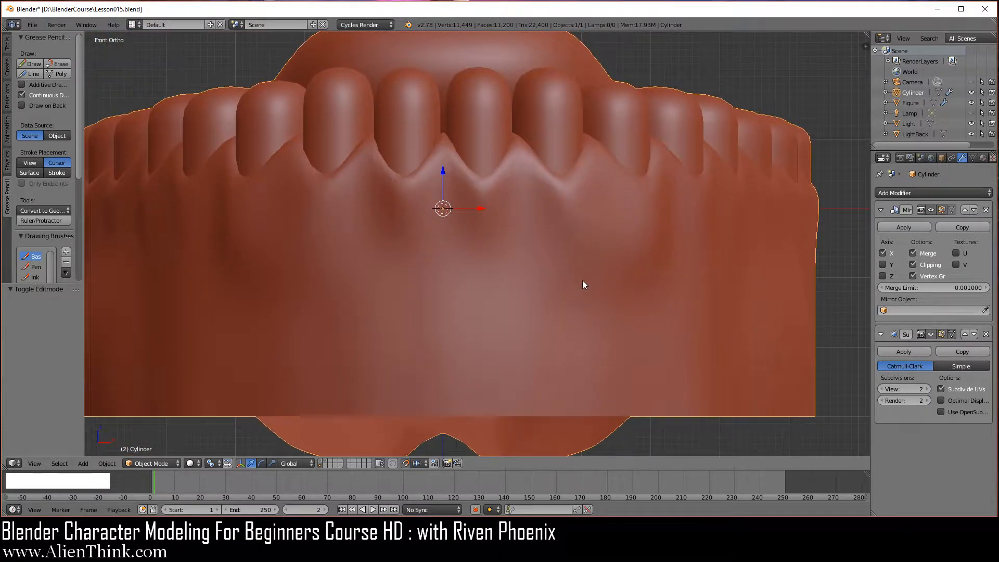
{"action": "key", "text": "Tab"}
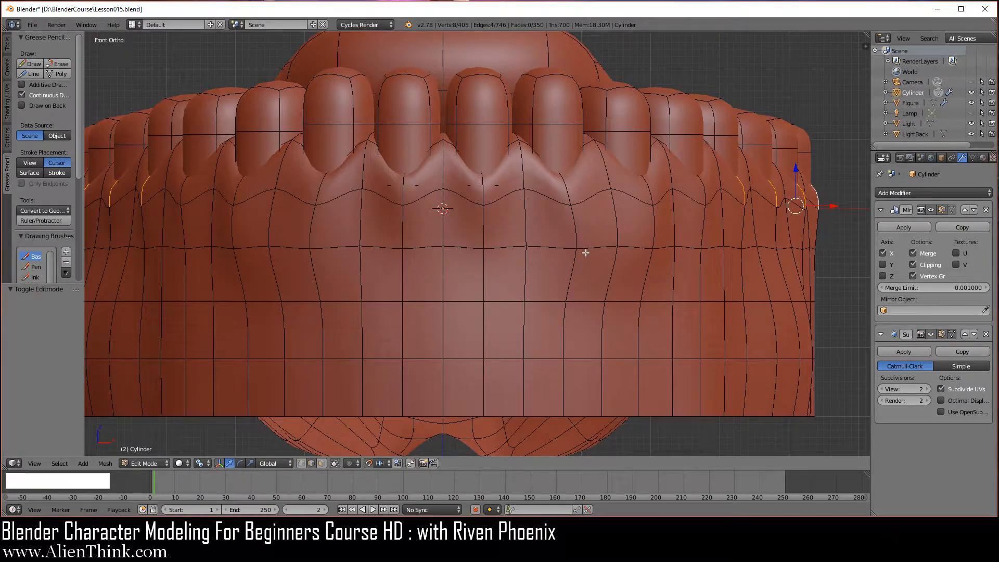
In vertex mode, move the fourth vertex from the midline on the loop below the wavy gum loop inward 0.03 along X, and check it in Object Mode
{"action": "left_click", "coordinate": [301, 462]}
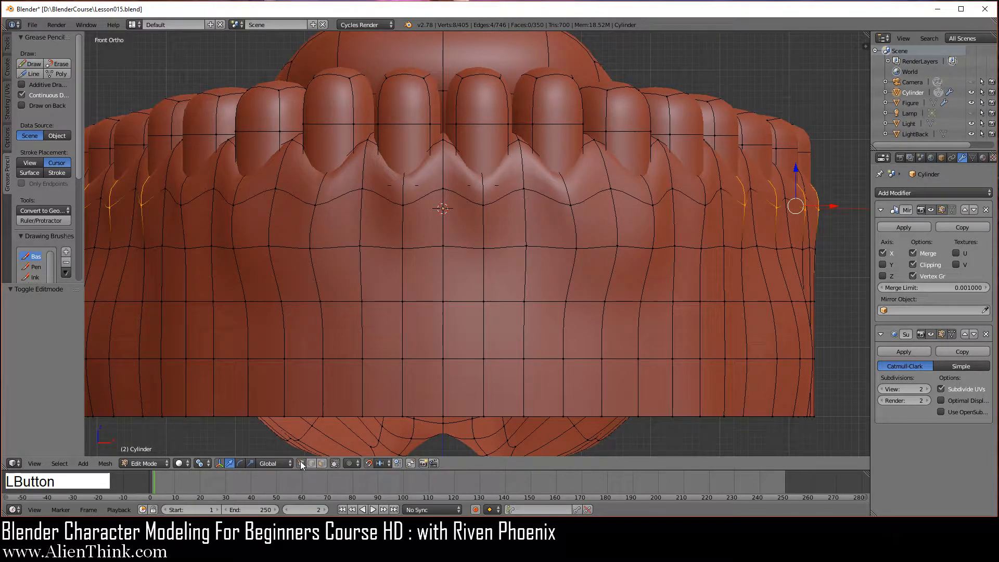
{"action": "right_click", "coordinate": [620, 245]}
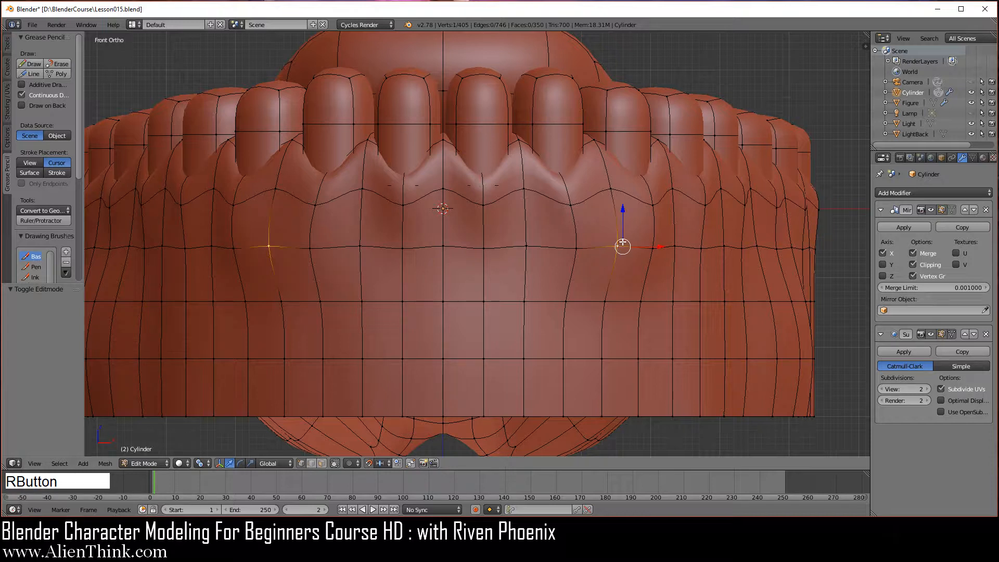
{"action": "right_click", "coordinate": [444, 245]}
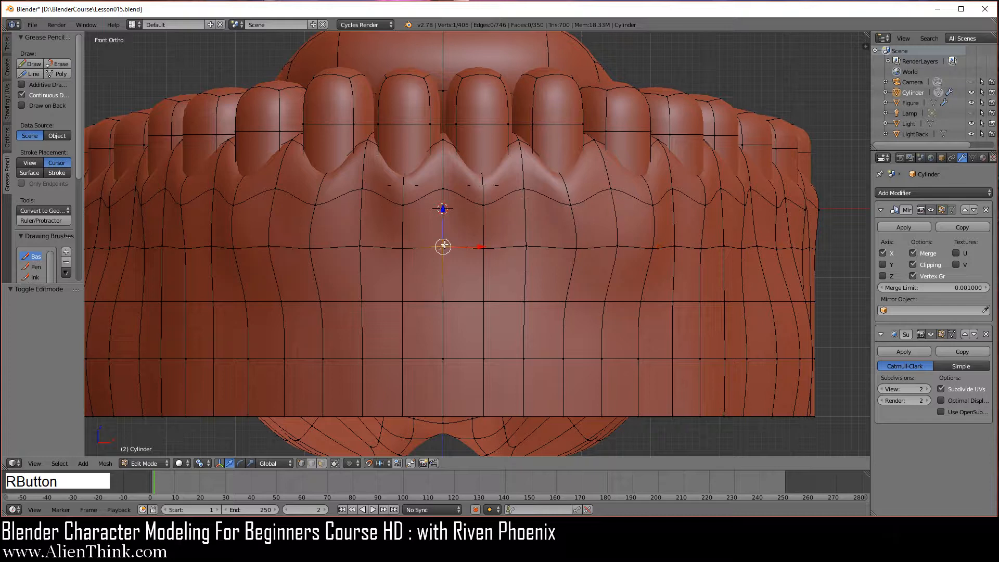
{"action": "right_click", "coordinate": [486, 247]}
{"action": "right_click", "coordinate": [528, 244]}
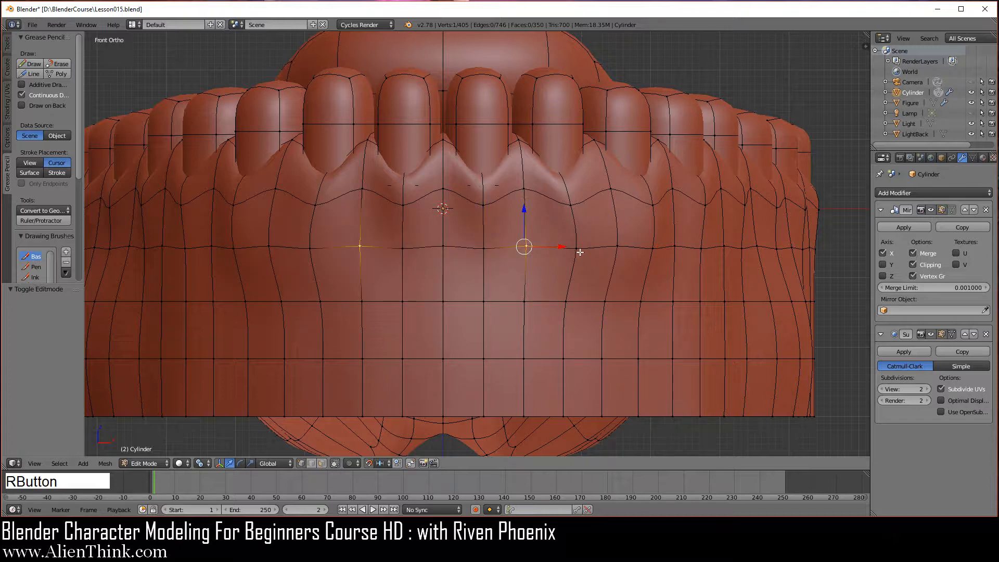
{"action": "right_click", "coordinate": [578, 250]}
{"action": "right_click", "coordinate": [624, 252]}
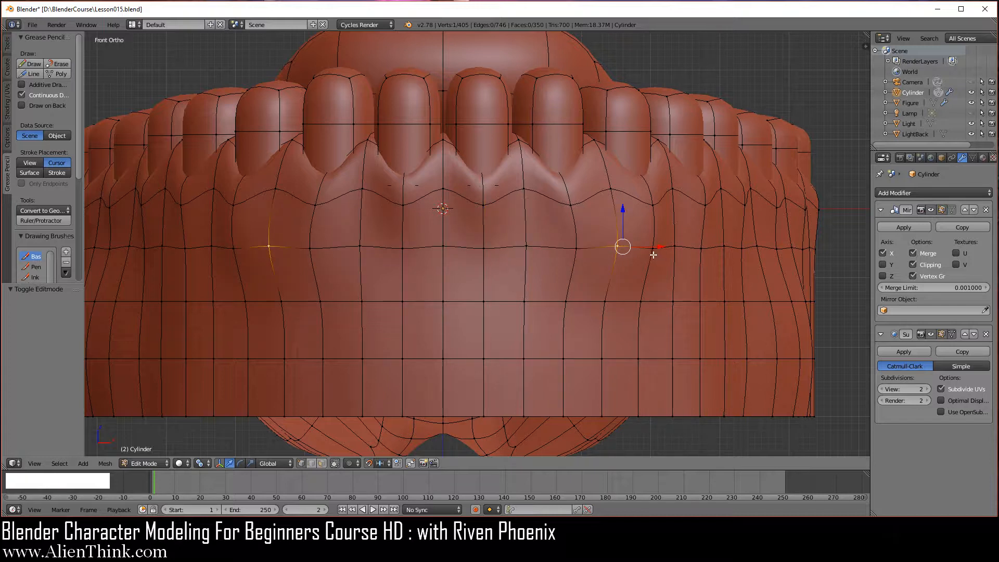
{"action": "left_click_drag", "start_coordinate": [660, 246], "coordinate": [639, 247]}
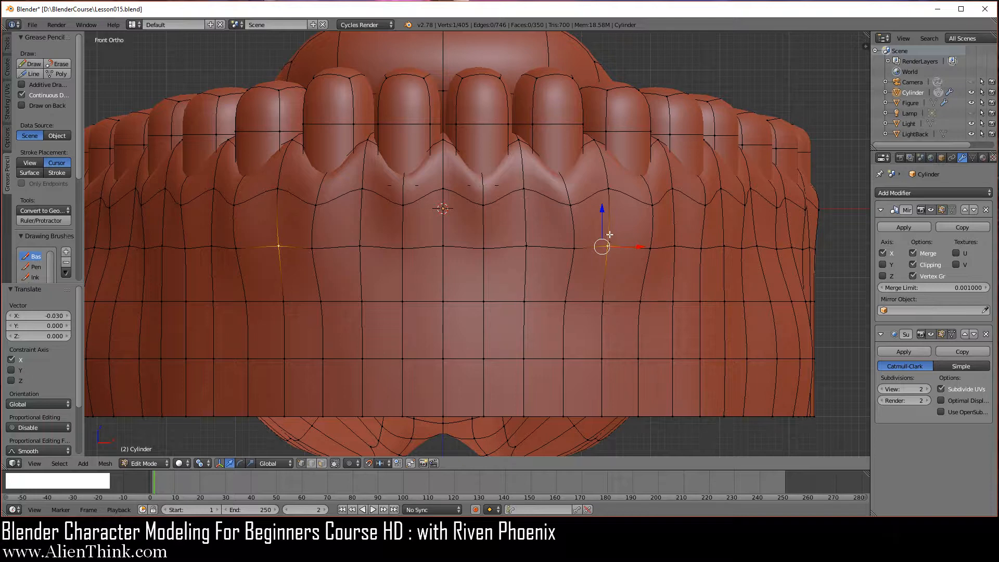
{"action": "key", "text": "Tab"}
{"action": "middle_click_drag", "start_coordinate": [609, 245], "coordinate": [562, 241]}
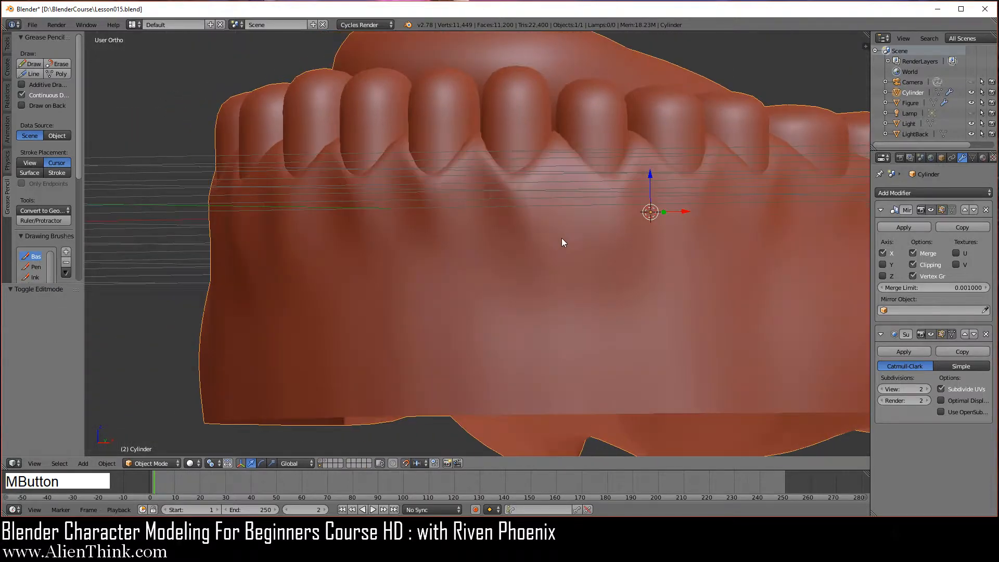
{"action": "key", "text": "1"}
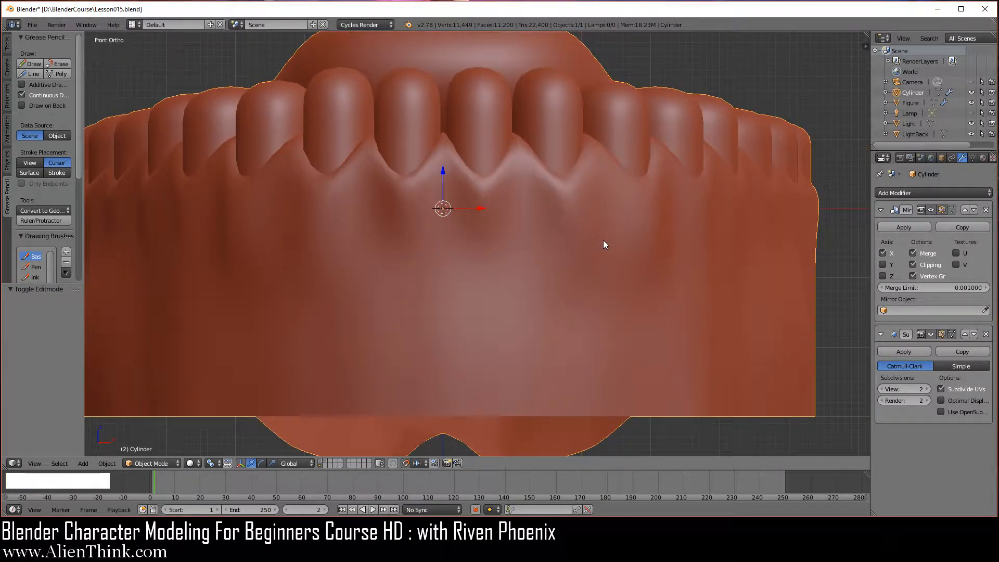
{"action": "key", "text": "Tab"}
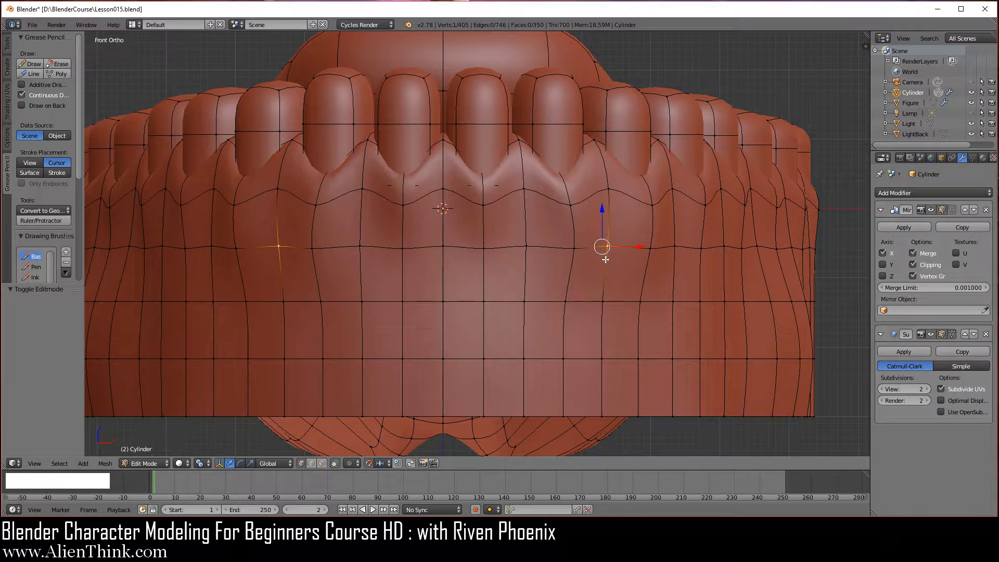
Switch to edge selection and raise the short vertical gum edge beneath the first tooth 0.03 along Z
{"action": "key", "text": "a"}
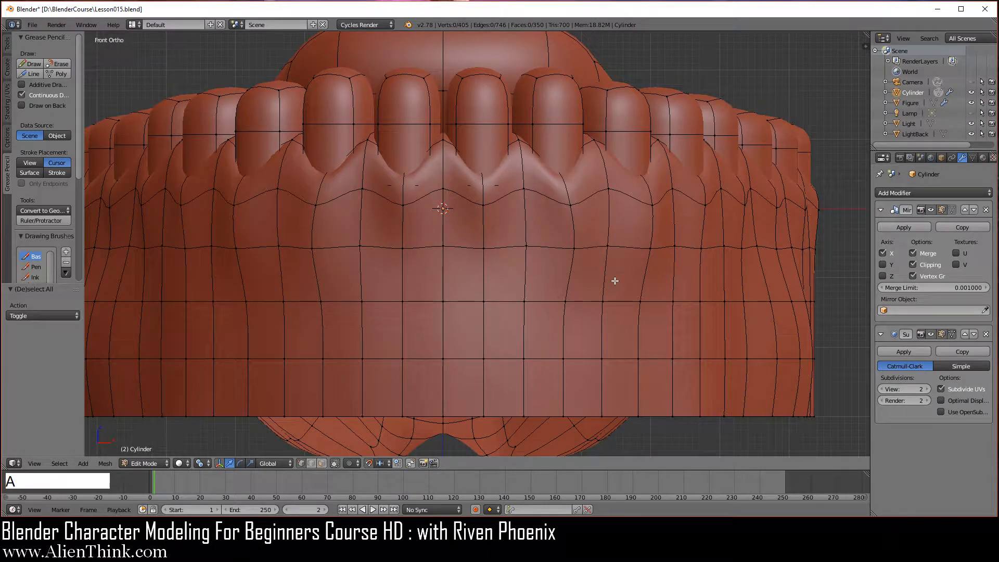
{"action": "left_click", "coordinate": [312, 462]}
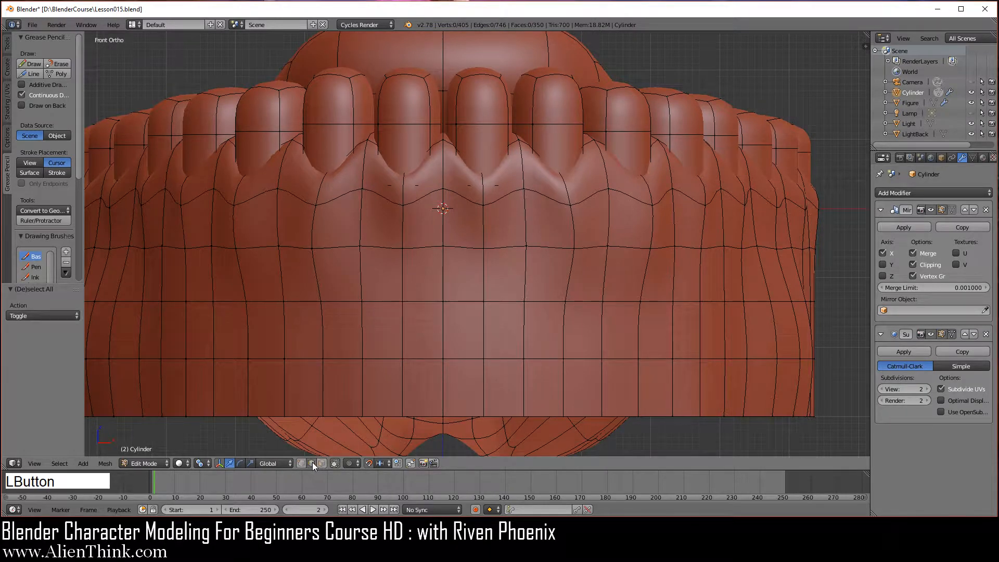
{"action": "right_click", "coordinate": [483, 192]}
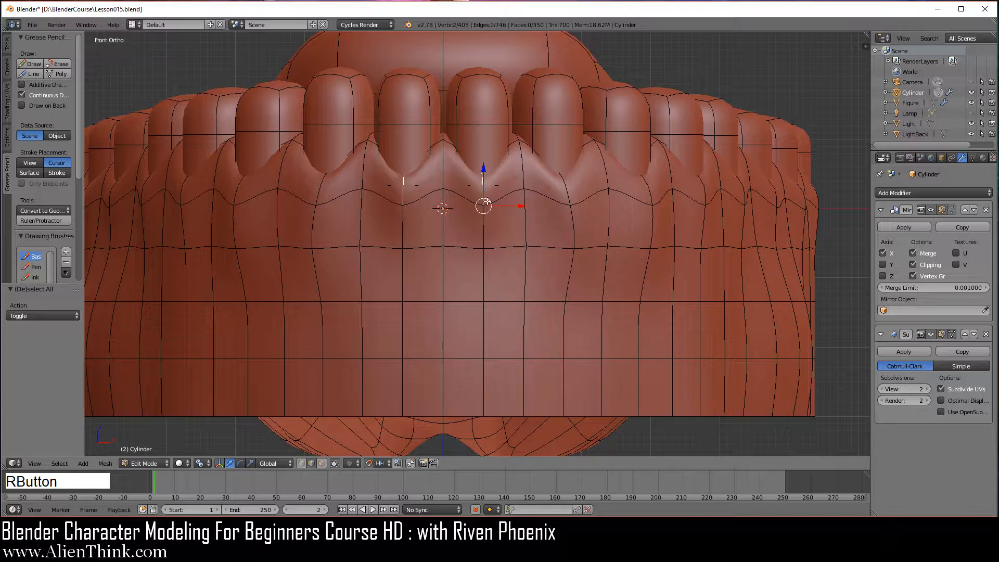
{"action": "scroll", "coordinate": [493, 191], "scroll_direction": "up", "scroll_amount": 1}
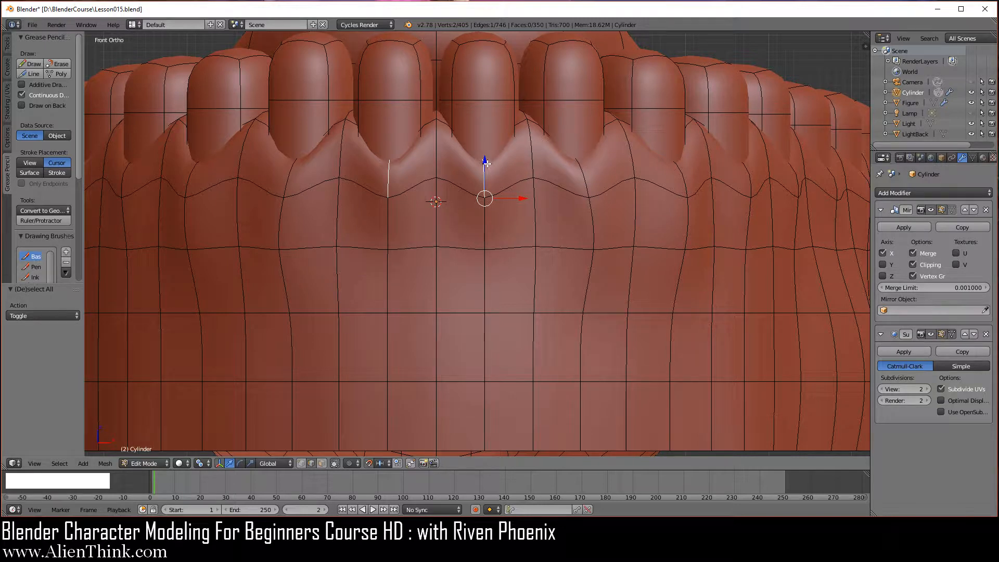
{"action": "left_click_drag", "start_coordinate": [484, 161], "coordinate": [484, 146]}
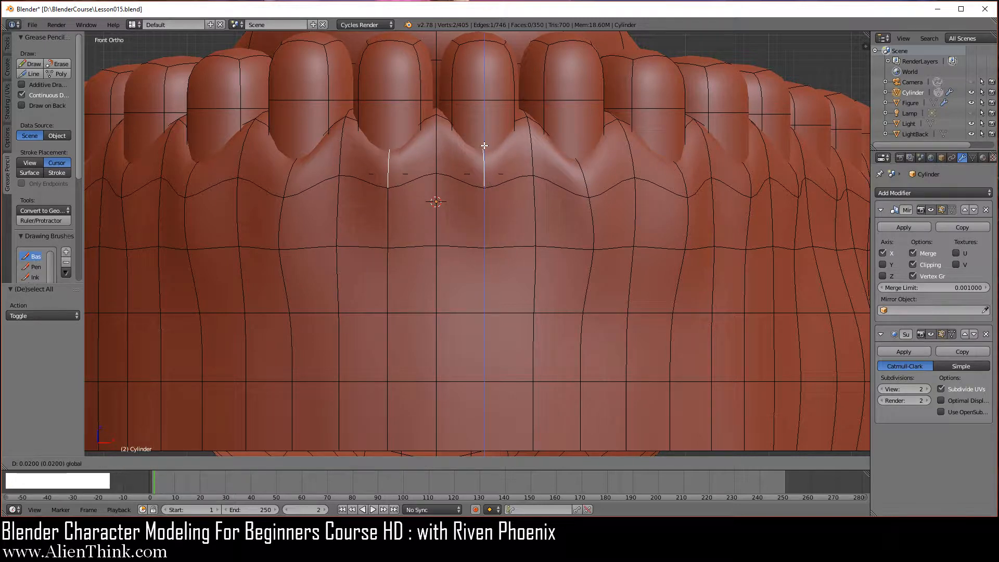
{"action": "left_click_drag", "start_coordinate": [483, 141], "coordinate": [485, 144]}
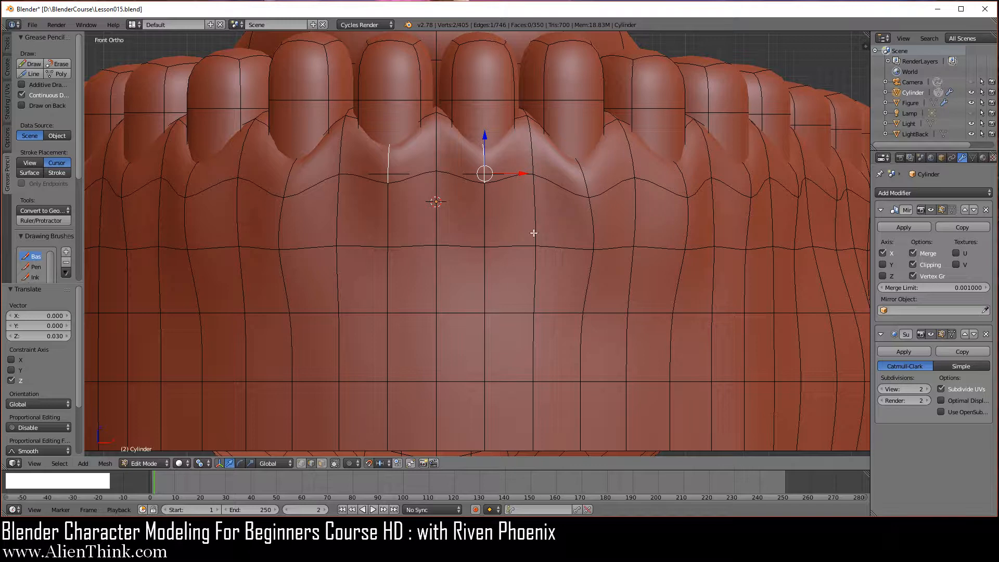
{"action": "scroll", "coordinate": [533, 232], "scroll_direction": "down", "scroll_amount": 1}
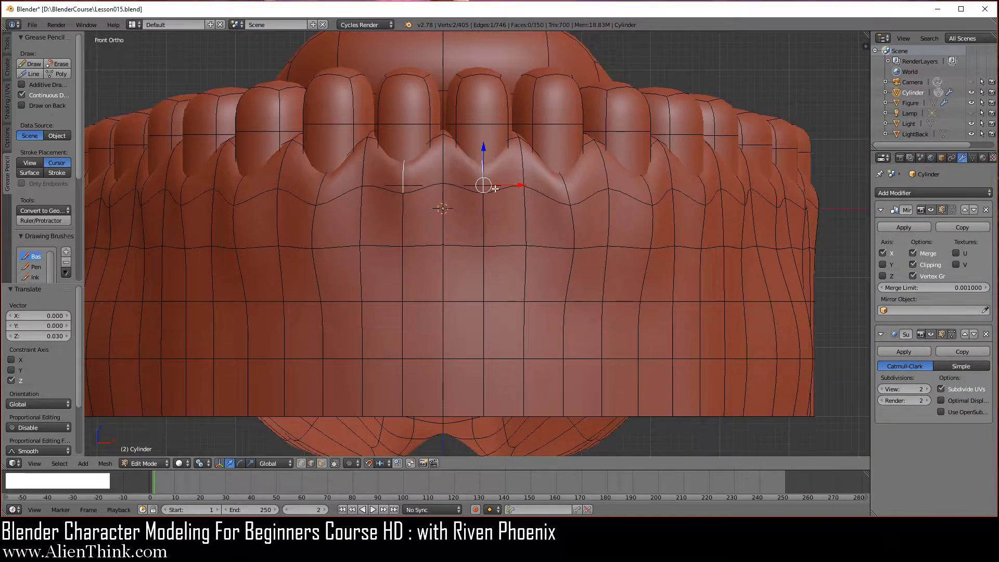
Select the second horizontal edge from the midline on the loop below the wavy gum loop and rotate it twice into a diagonal
{"action": "right_click", "coordinate": [514, 252]}
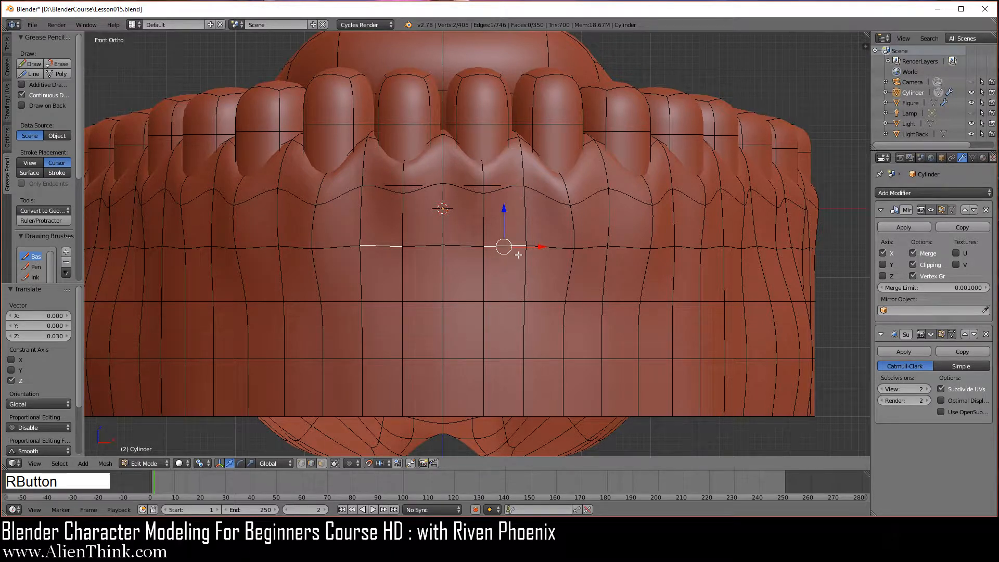
{"action": "key", "text": "ctrl+a"}
{"action": "key", "text": "ctrl+a"}
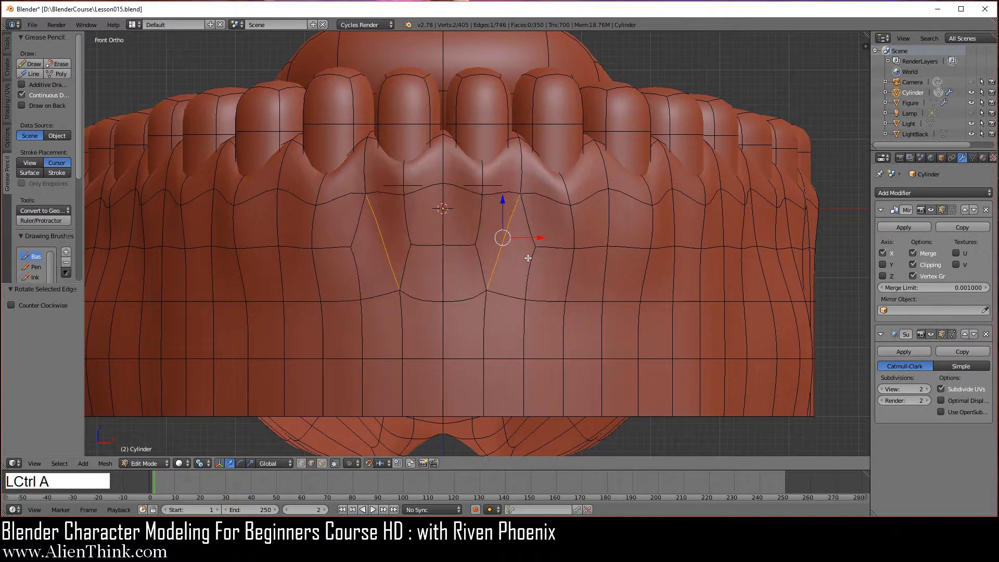
Select the fourth horizontal edge from the midline on the second loop below the wavy gum loop and rotate it into a diagonal
{"action": "right_click", "coordinate": [527, 222]}
{"action": "right_click", "coordinate": [555, 246]}
{"action": "right_click", "coordinate": [572, 272]}
{"action": "right_click", "coordinate": [584, 297]}
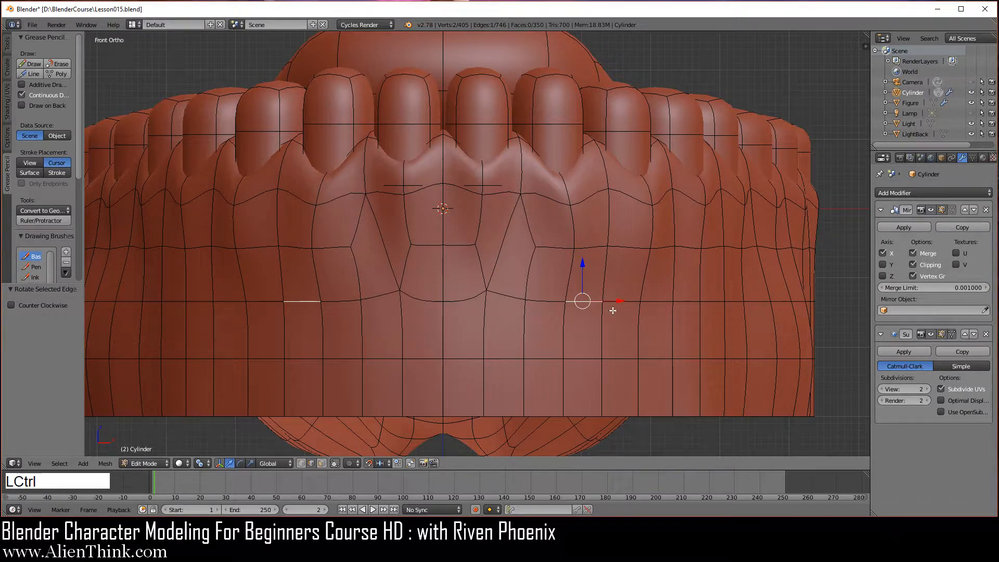
{"action": "key", "text": "ctrl+a"}
Inspect the gums in Object Mode from both sides, from the front and from above at different distances
{"action": "key", "text": "Tab"}
{"action": "scroll", "coordinate": [607, 249], "scroll_direction": "down", "scroll_amount": 3}
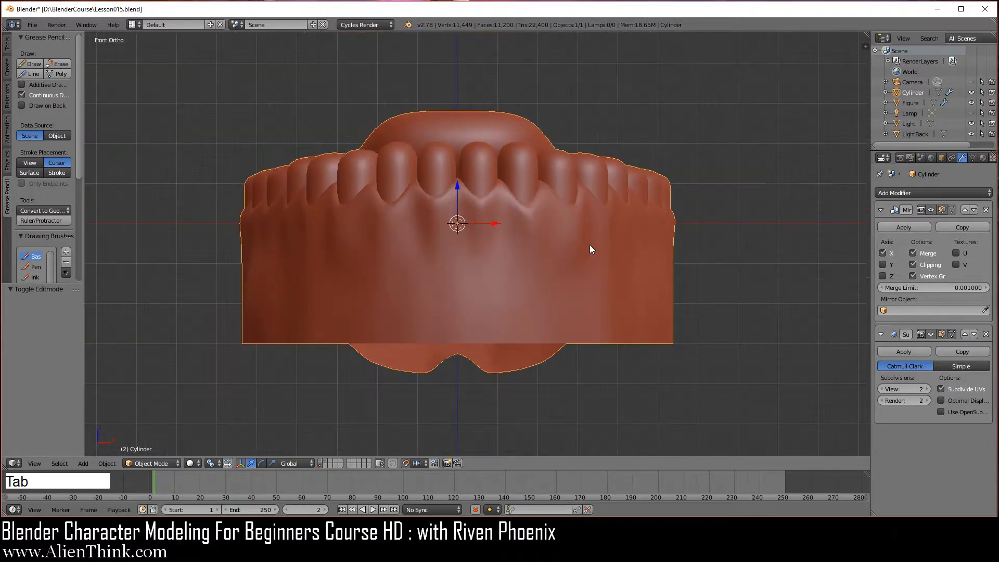
{"action": "middle_click_drag", "start_coordinate": [589, 244], "coordinate": [417, 234]}
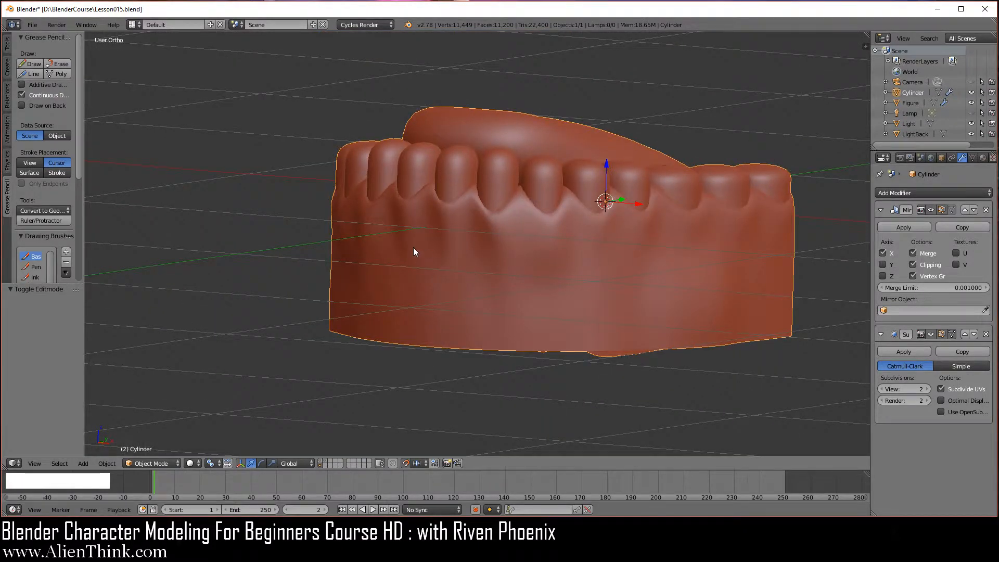
{"action": "middle_click_drag", "start_coordinate": [414, 249], "coordinate": [497, 271]}
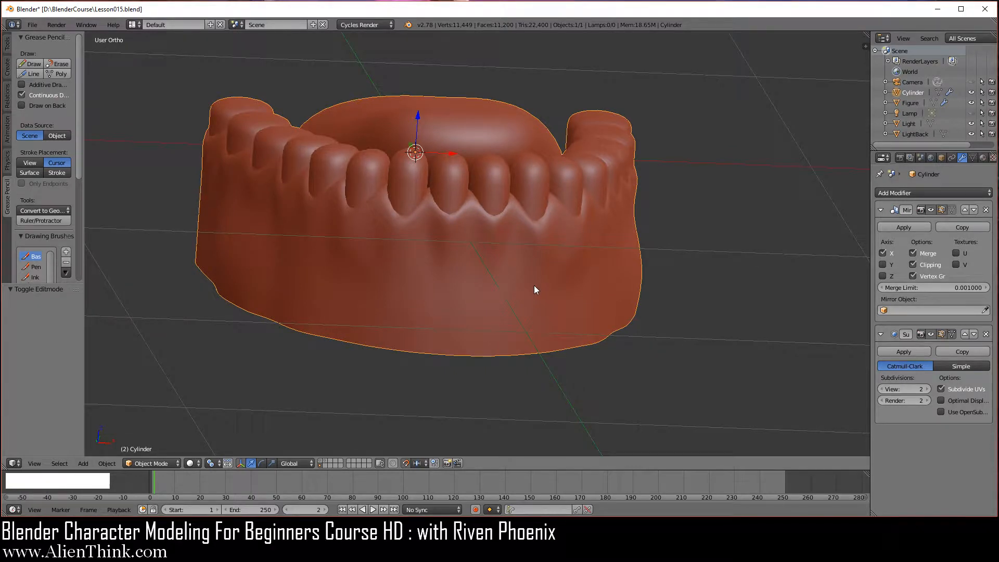
{"action": "key", "text": "KP_1"}
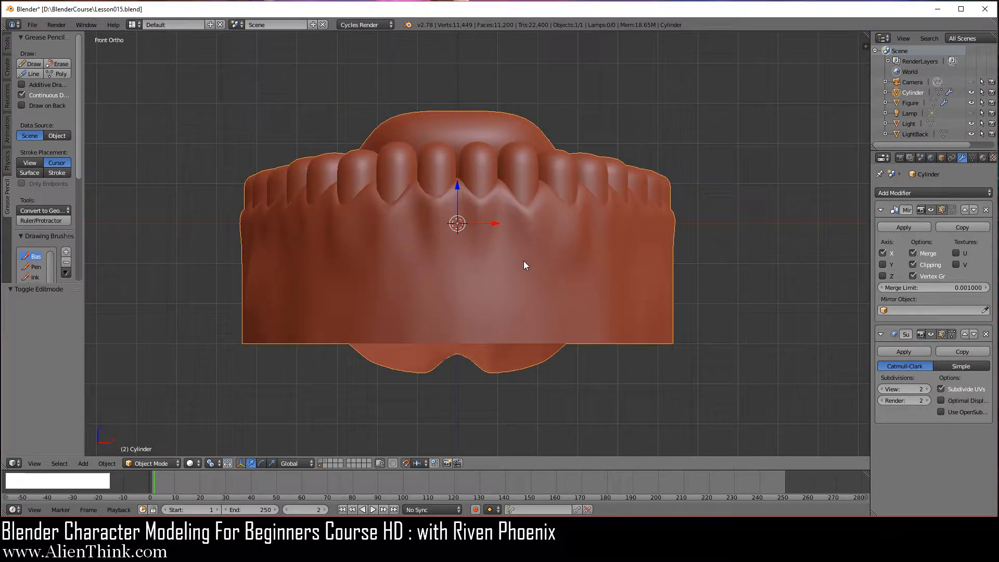
{"action": "key", "text": "KP_8"}
{"action": "key", "text": "KP_8"}
{"action": "key", "text": "KP_8"}
{"action": "key", "text": "KP_8"}
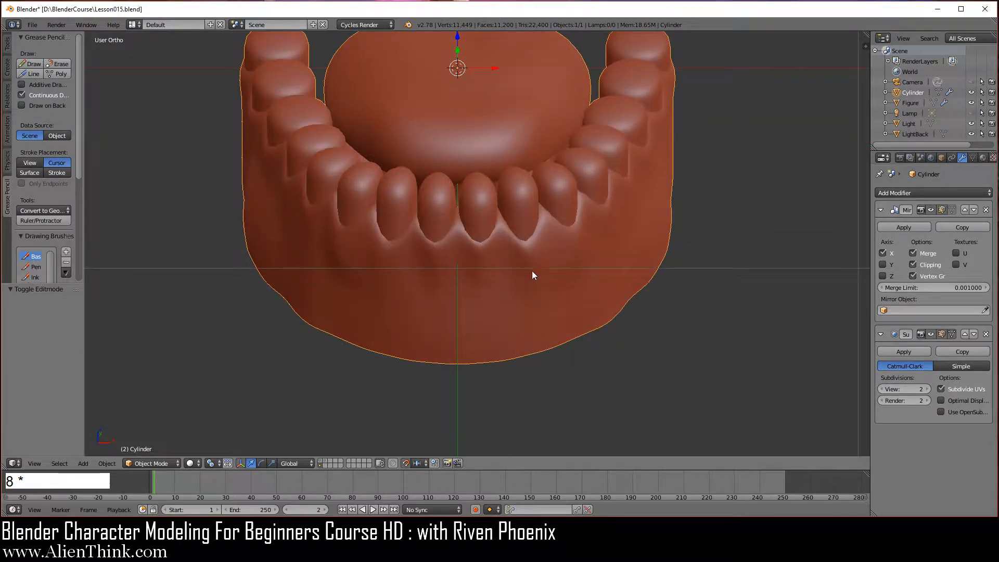
{"action": "scroll", "coordinate": [532, 275], "scroll_direction": "down", "scroll_amount": 3}
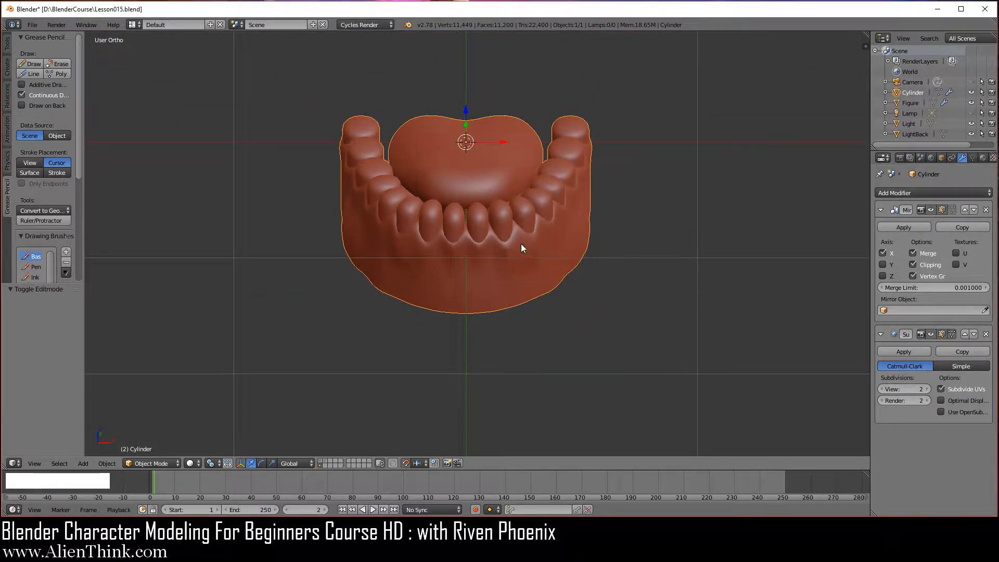
{"action": "scroll", "coordinate": [508, 300], "scroll_direction": "up", "scroll_amount": 3}
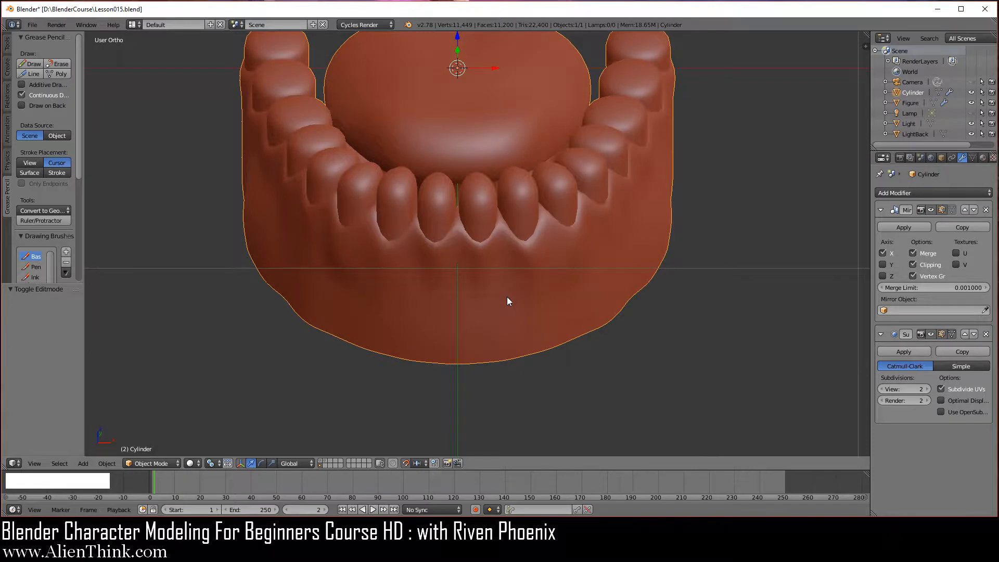
{"action": "key", "text": "KP_1"}
In Edit Mode, select the linked gum and tongue mesh and hide it so only the teeth remain visible
{"action": "key", "text": "Tab"}
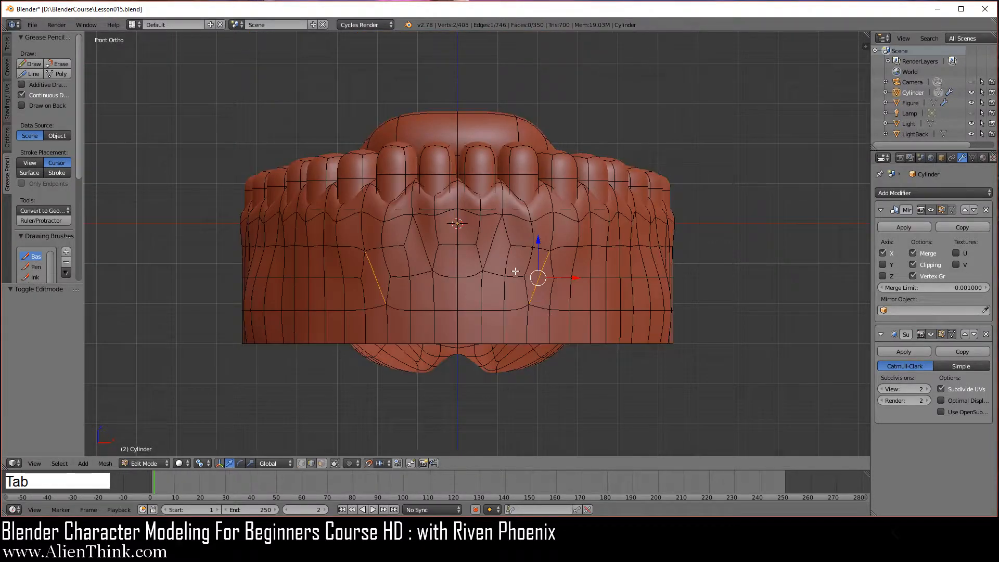
{"action": "key", "text": "a"}
{"action": "middle_click_drag", "start_coordinate": [601, 242], "coordinate": [622, 274]}
{"action": "middle_click_drag", "start_coordinate": [688, 281], "coordinate": [572, 281], "text": "shift"}
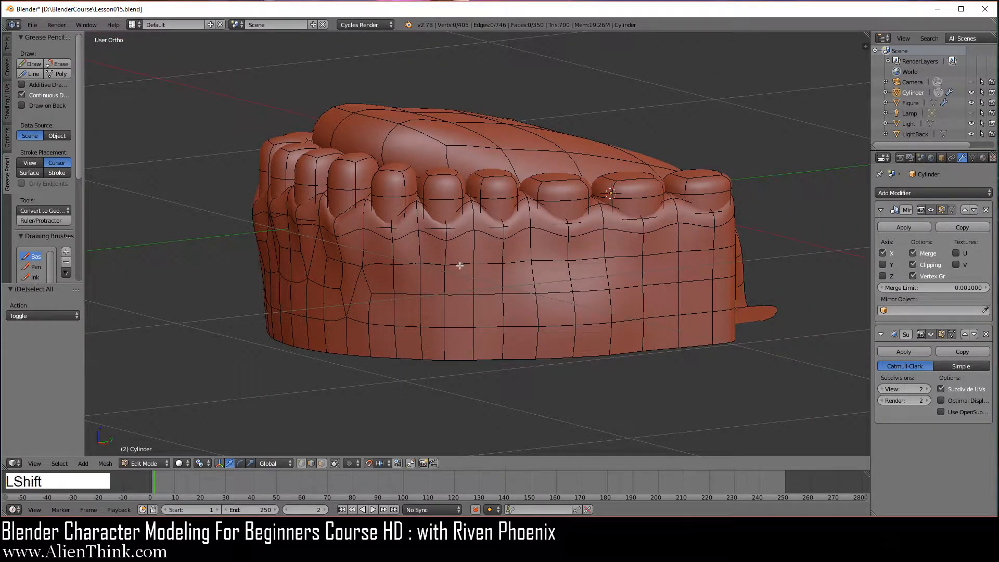
{"action": "middle_click_drag", "start_coordinate": [460, 267], "coordinate": [489, 272], "text": "shift"}
{"action": "scroll", "coordinate": [461, 279], "scroll_direction": "up", "scroll_amount": 1}
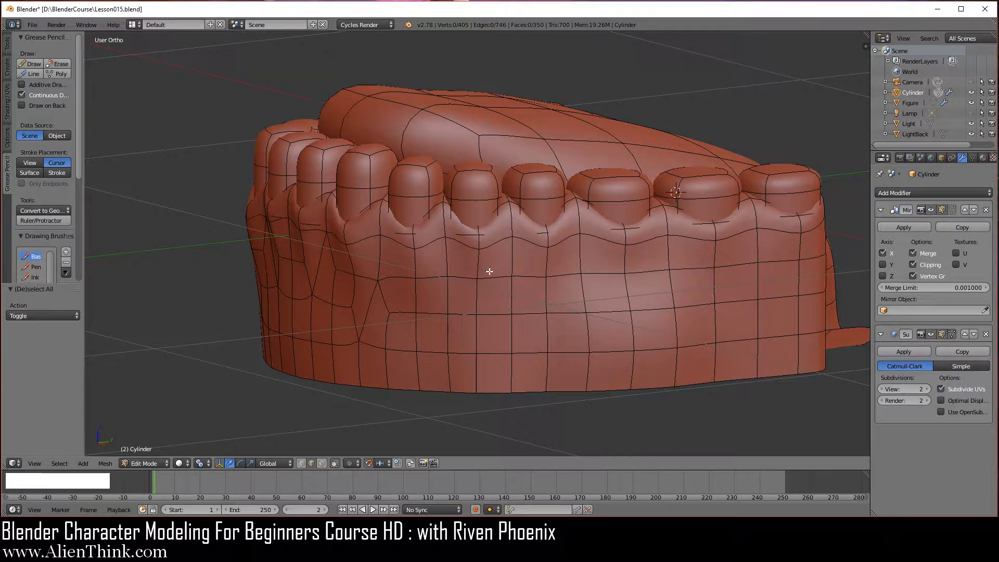
{"action": "key", "text": "a"}
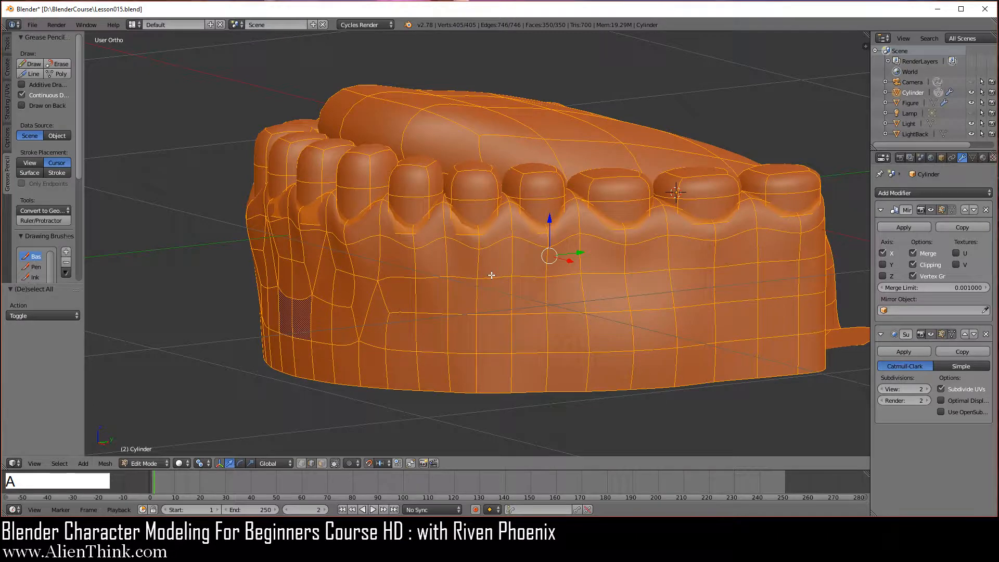
{"action": "key", "text": "a"}
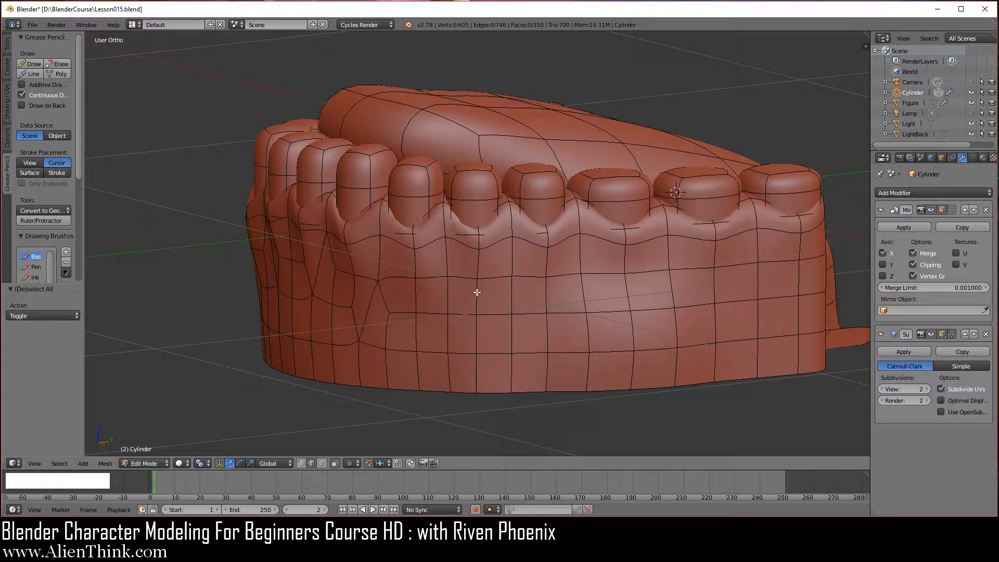
{"action": "key", "text": "l"}
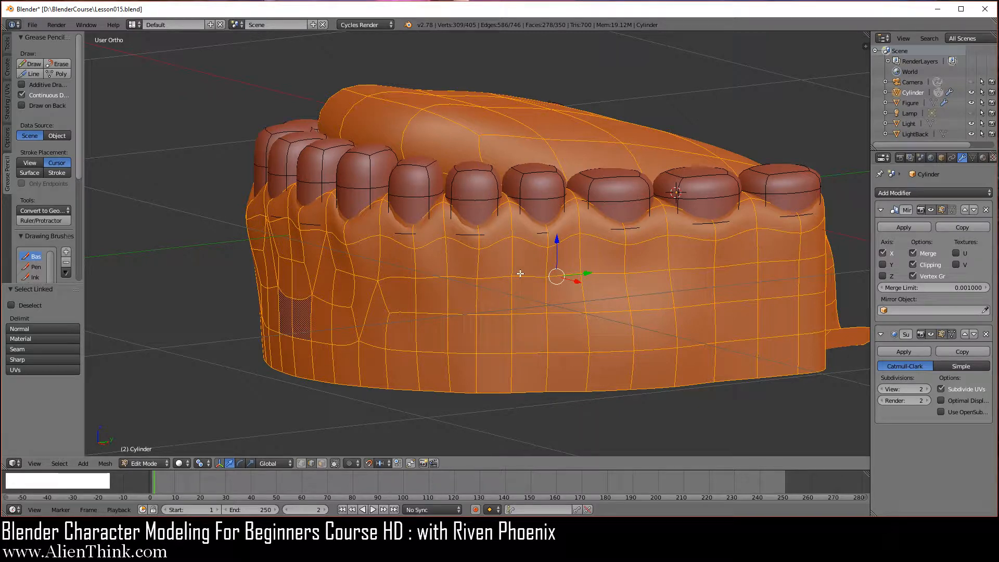
{"action": "key", "text": "h"}
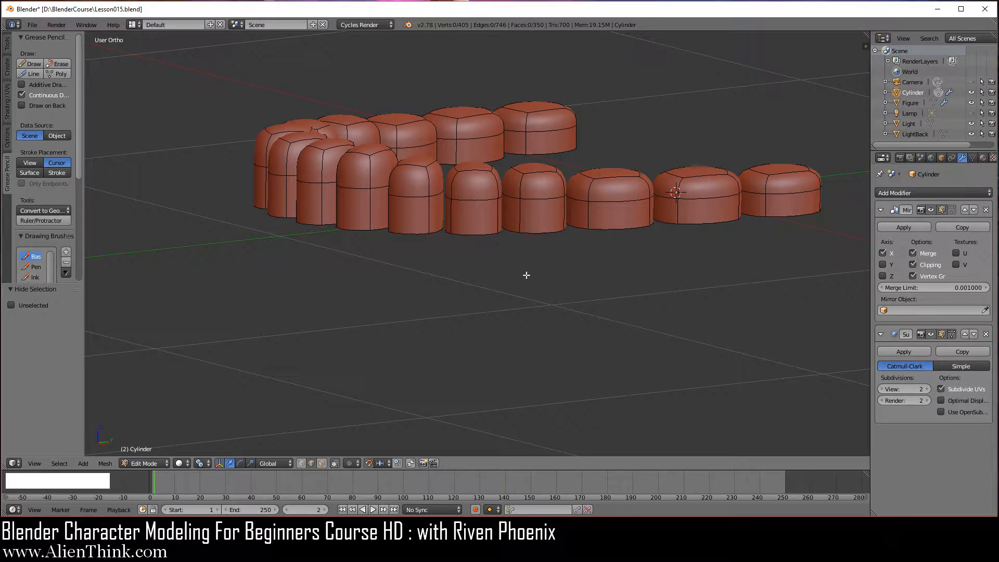
{"action": "key", "text": "alt+h"}
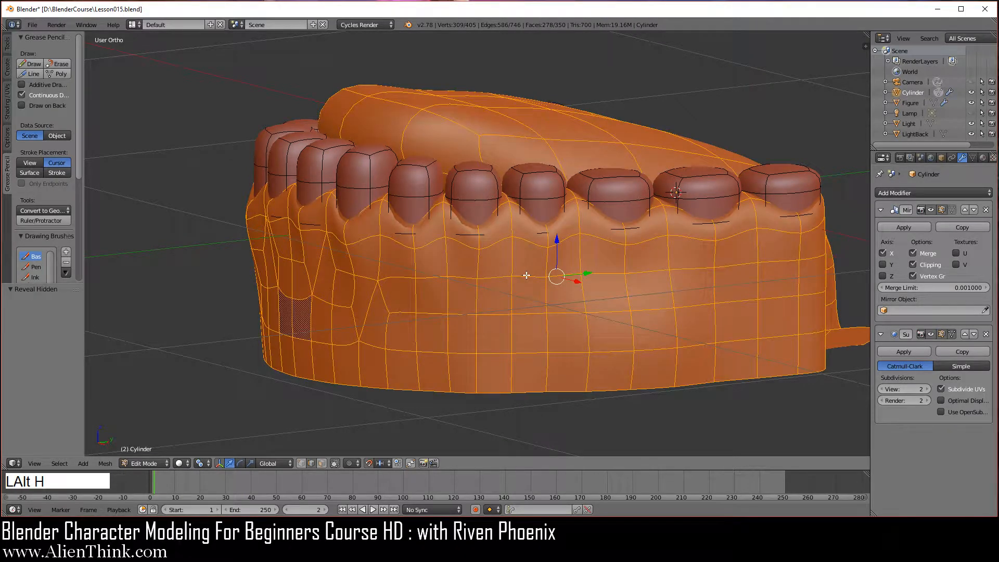
{"action": "key", "text": "h"}
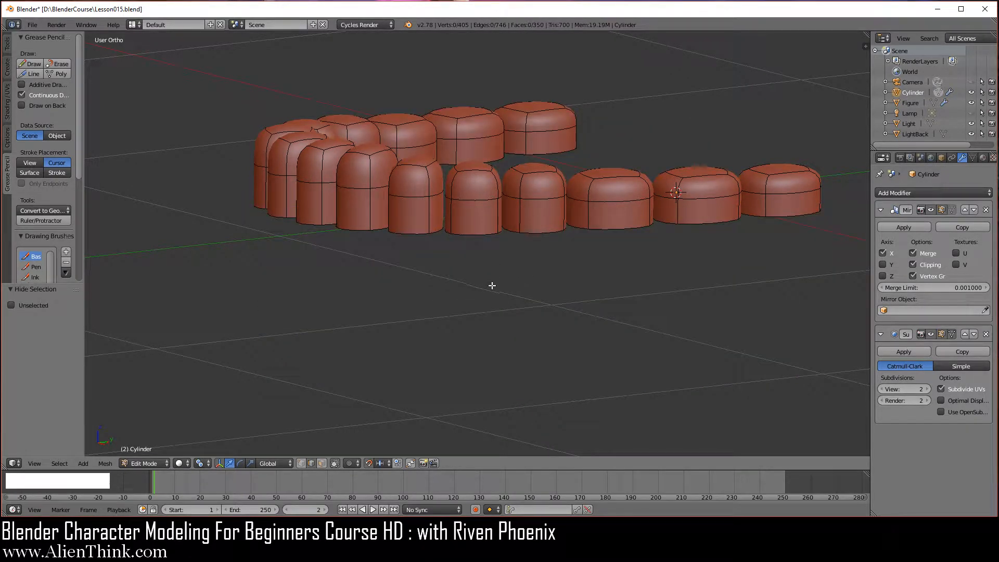
Compare the complete model in Object Mode with the isolated teeth in Edit Mode
{"action": "key", "text": "Tab"}
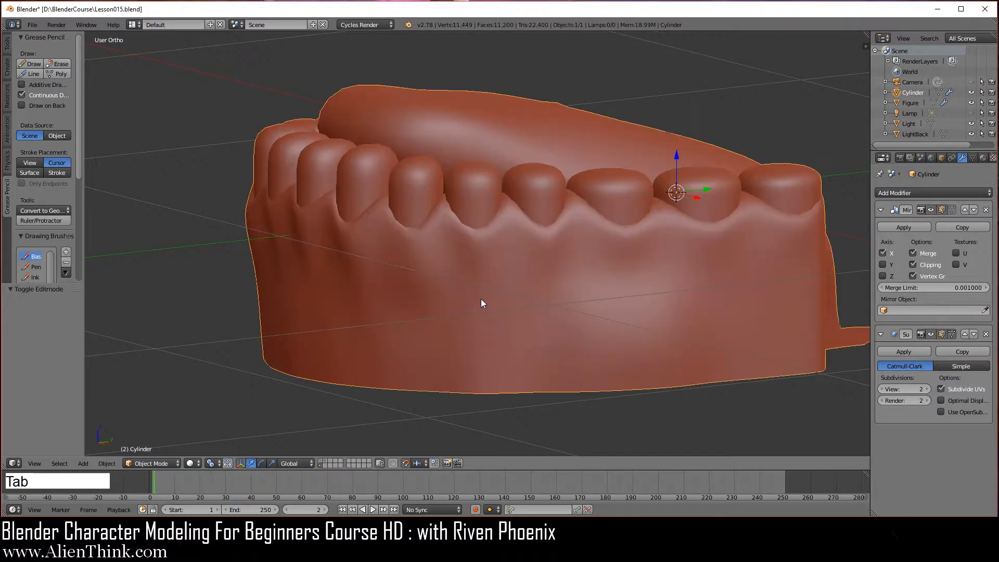
{"action": "middle_click_drag", "start_coordinate": [457, 270], "coordinate": [563, 300]}
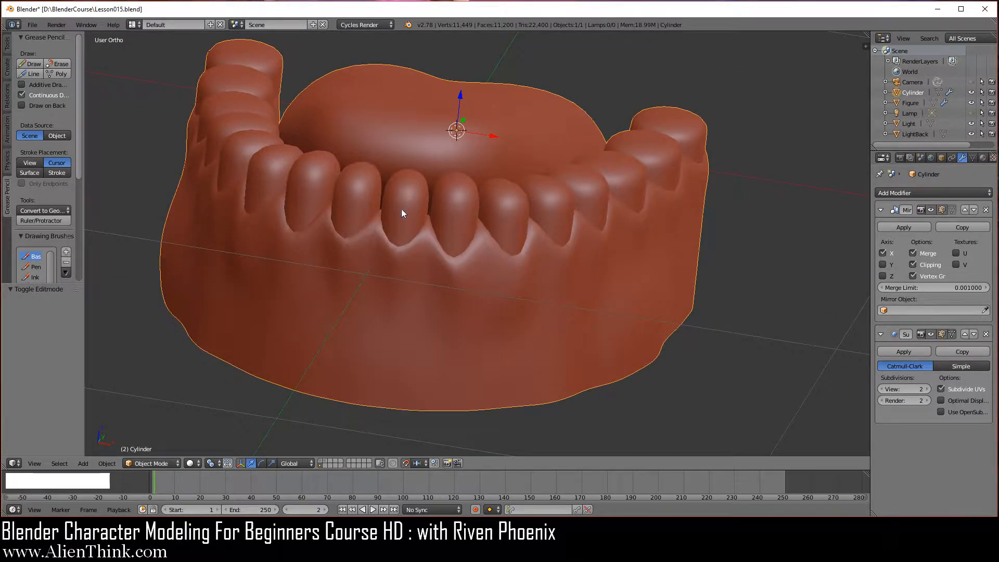
{"action": "key", "text": "Tab"}
{"action": "key", "text": "Tab"}
{"action": "key", "text": "Tab"}
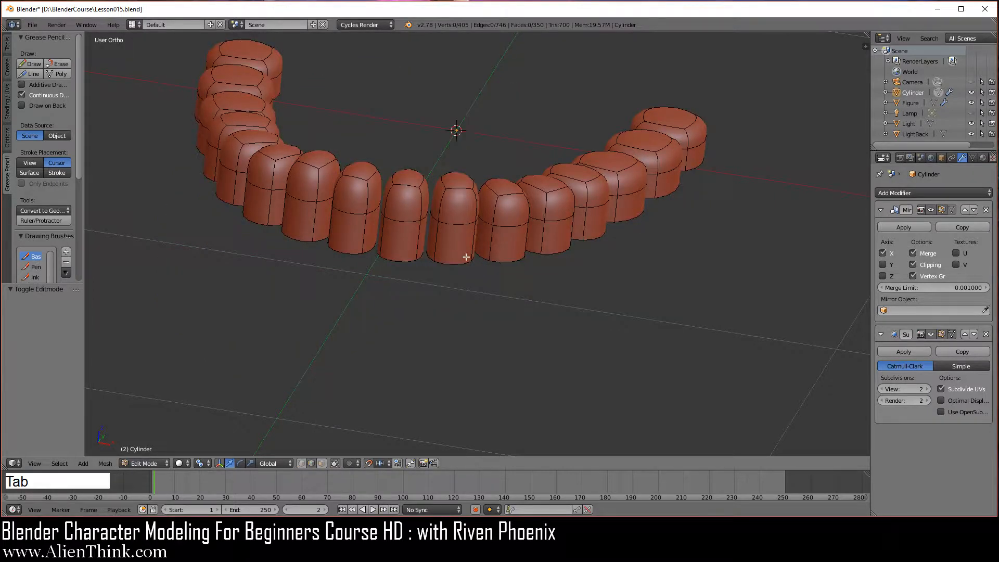
In vertex mode, box-select the bottom vertices of all the teeth through the wireframe and check the selection from below
{"action": "key", "text": "KP_1"}
{"action": "scroll", "coordinate": [454, 239], "scroll_direction": "up", "scroll_amount": 5}
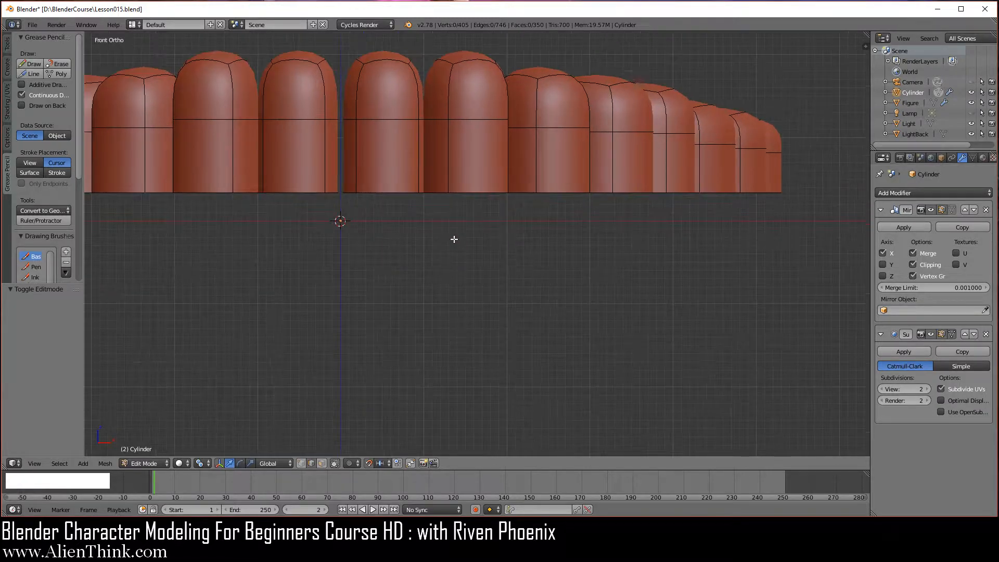
{"action": "middle_click_drag", "start_coordinate": [422, 218], "coordinate": [547, 258], "text": "shift"}
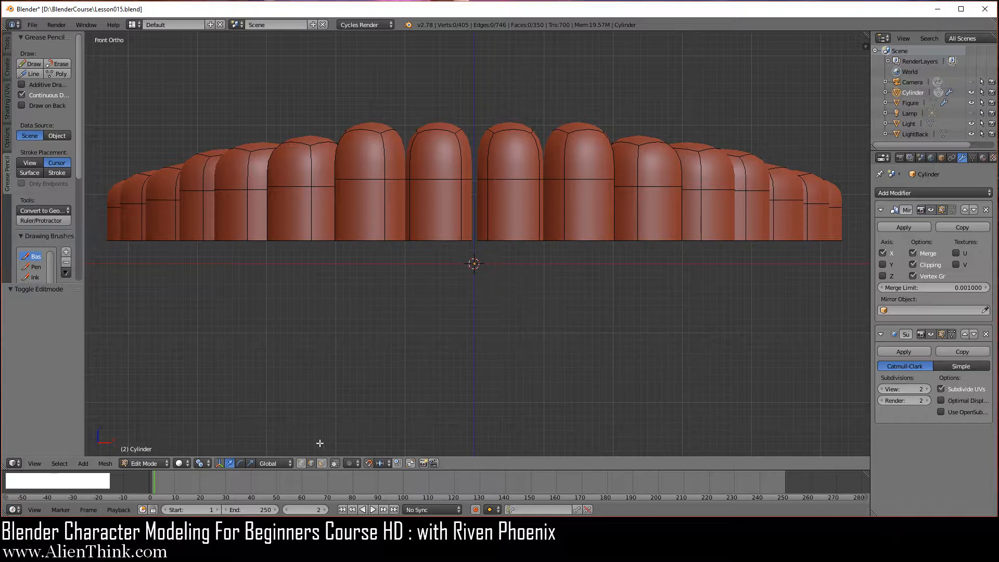
{"action": "left_click", "coordinate": [300, 463]}
{"action": "key", "text": "z"}
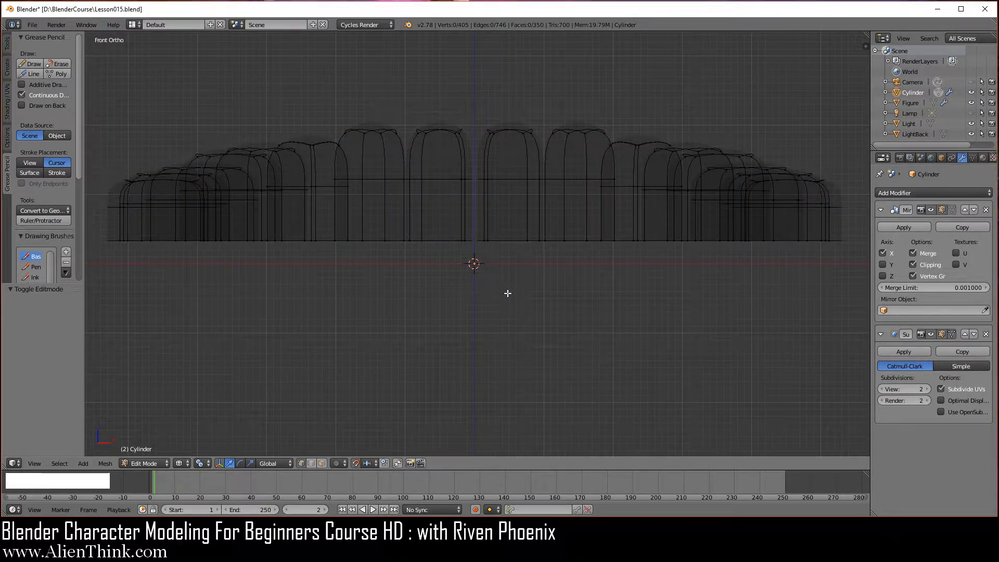
{"action": "key", "text": "b"}
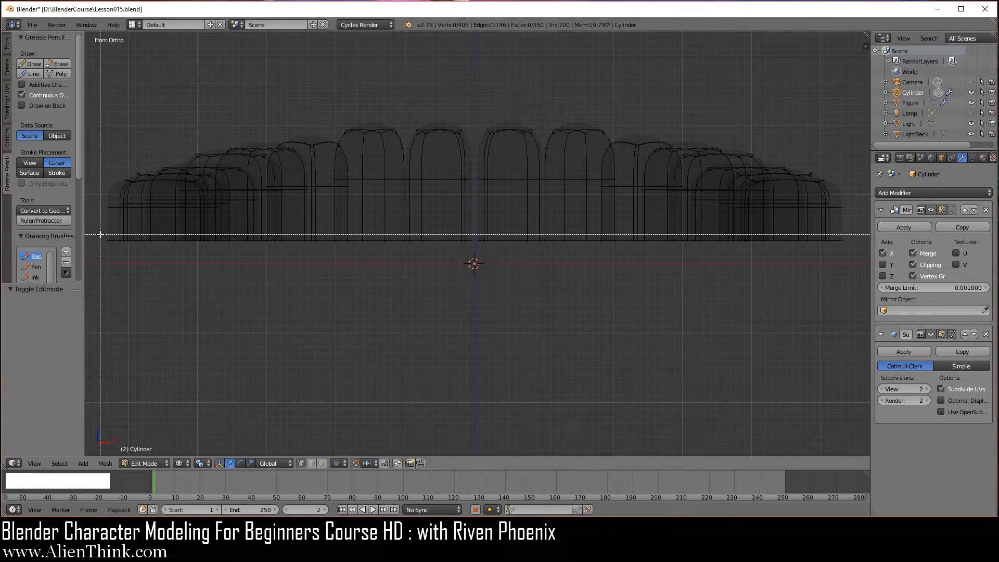
{"action": "left_click_drag", "start_coordinate": [100, 234], "coordinate": [852, 287]}
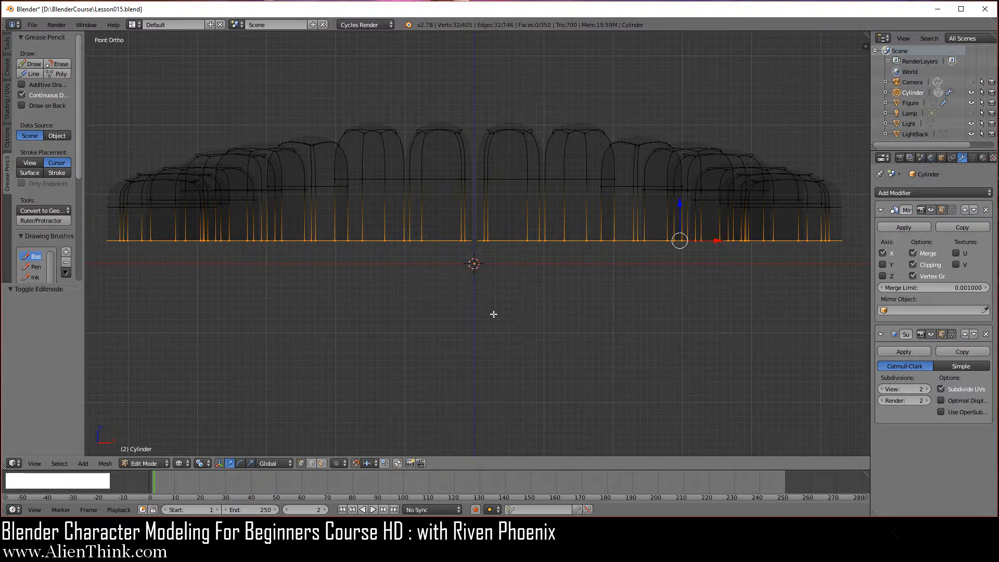
{"action": "key", "text": "z"}
{"action": "middle_click_drag", "start_coordinate": [490, 329], "coordinate": [495, 298]}
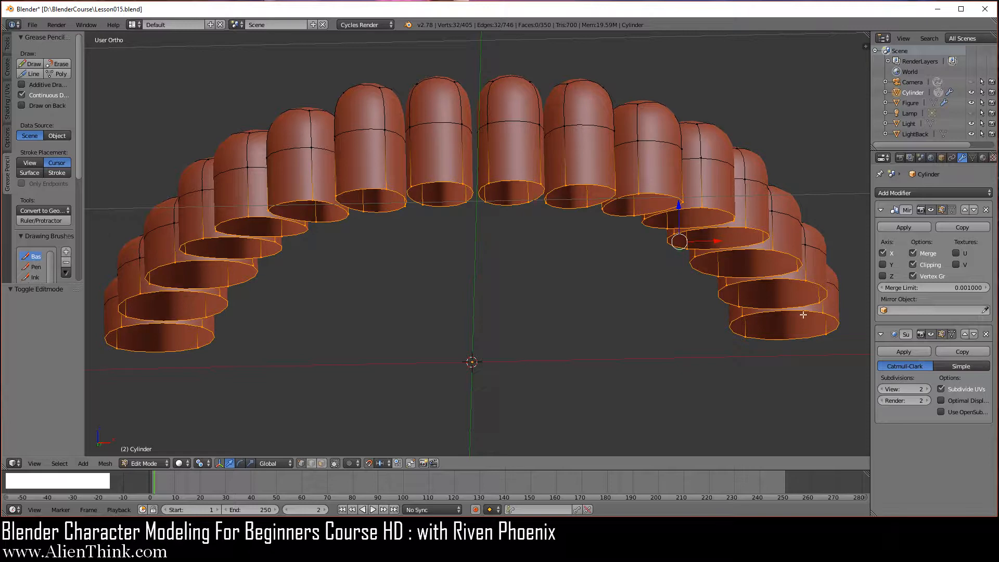
{"action": "key", "text": "KP_1"}
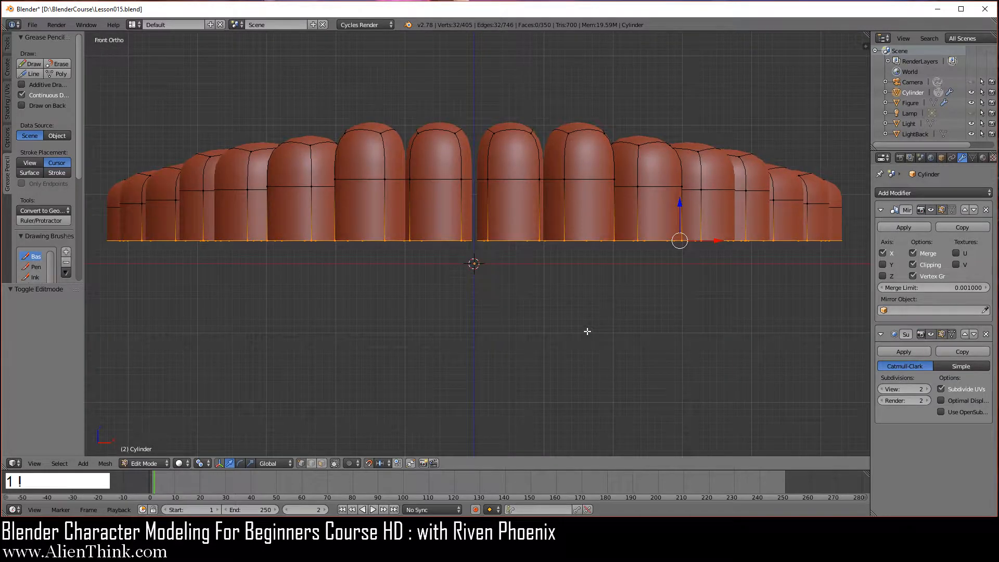
Try lowering the teeth's bottom vertices 0.04 along Z with mirror clipping enabled, and undo the move
{"action": "scroll", "coordinate": [697, 250], "scroll_direction": "up", "scroll_amount": 1}
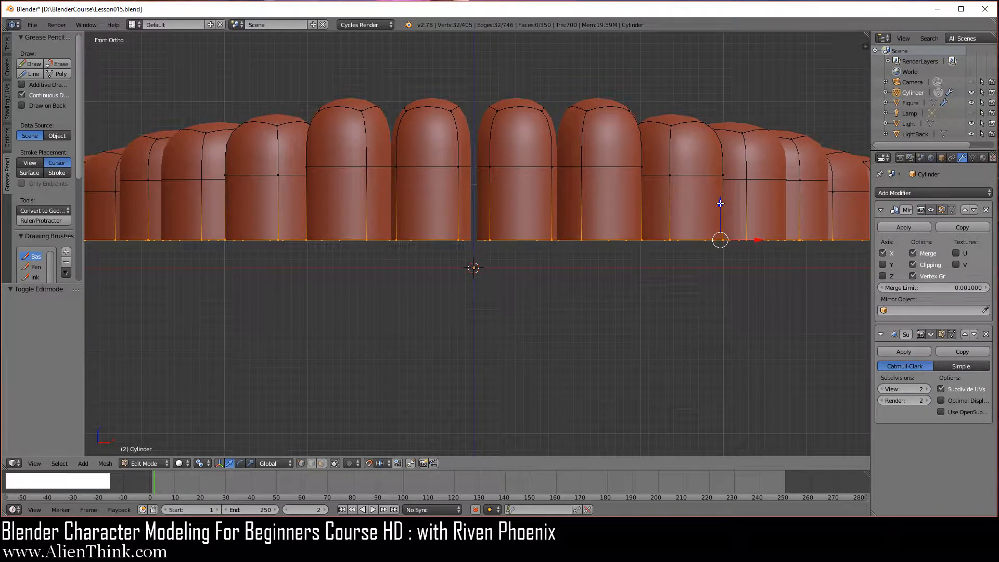
{"action": "left_click_drag", "start_coordinate": [720, 204], "coordinate": [720, 236]}
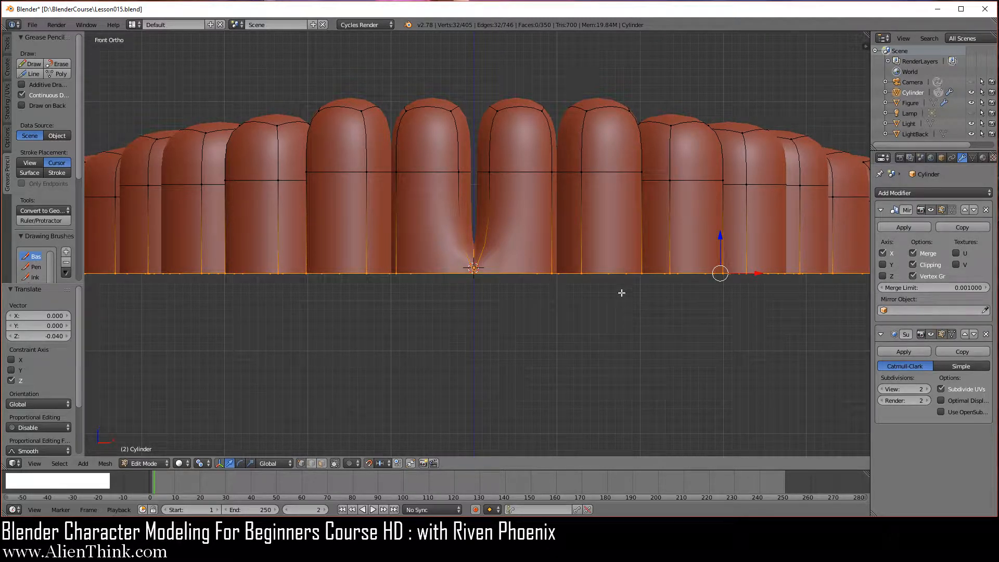
{"action": "key", "text": "ctrl"}
{"action": "key", "text": "ctrl+z"}
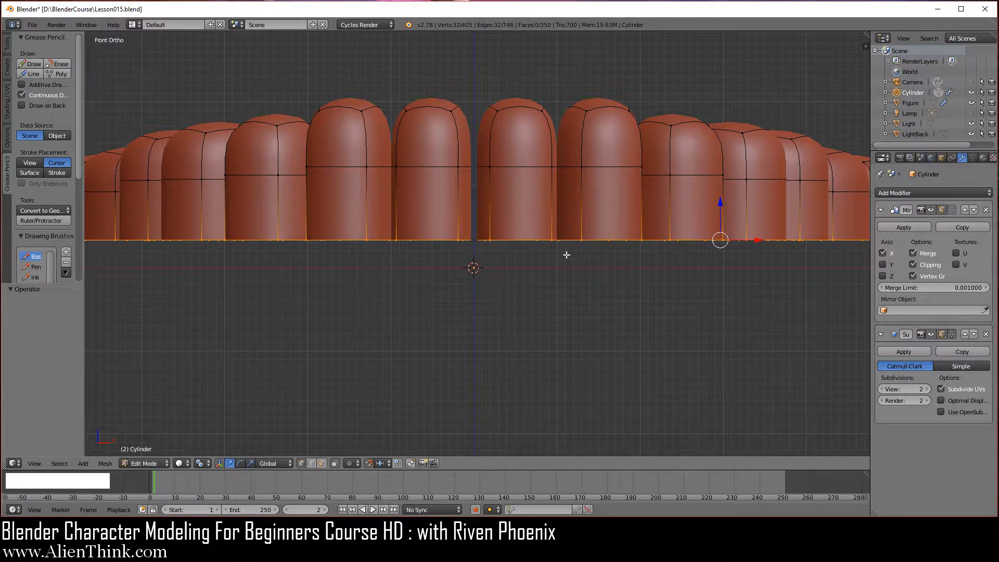
Disable Clipping in the Mirror modifier, lower the teeth's bottom vertices 0.04 along Z, and check the gap at the midline
{"action": "left_click", "coordinate": [913, 264]}
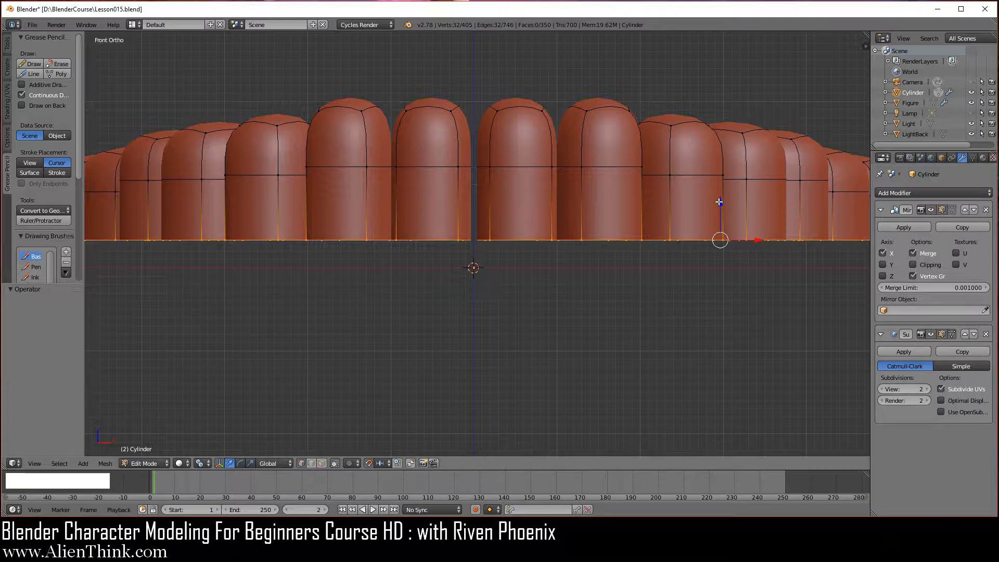
{"action": "left_click_drag", "start_coordinate": [720, 202], "coordinate": [719, 231]}
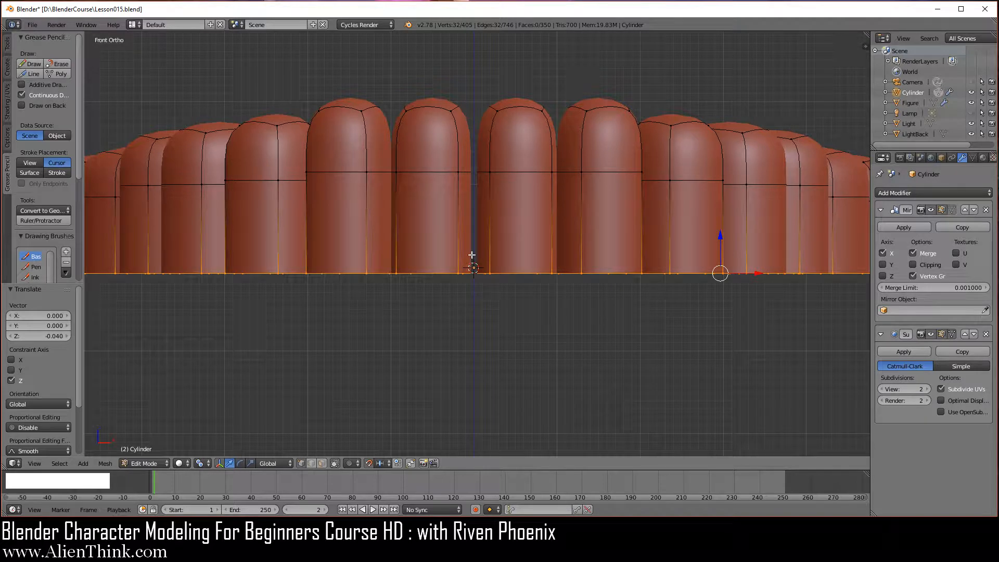
{"action": "scroll", "coordinate": [472, 260], "scroll_direction": "up", "scroll_amount": 4}
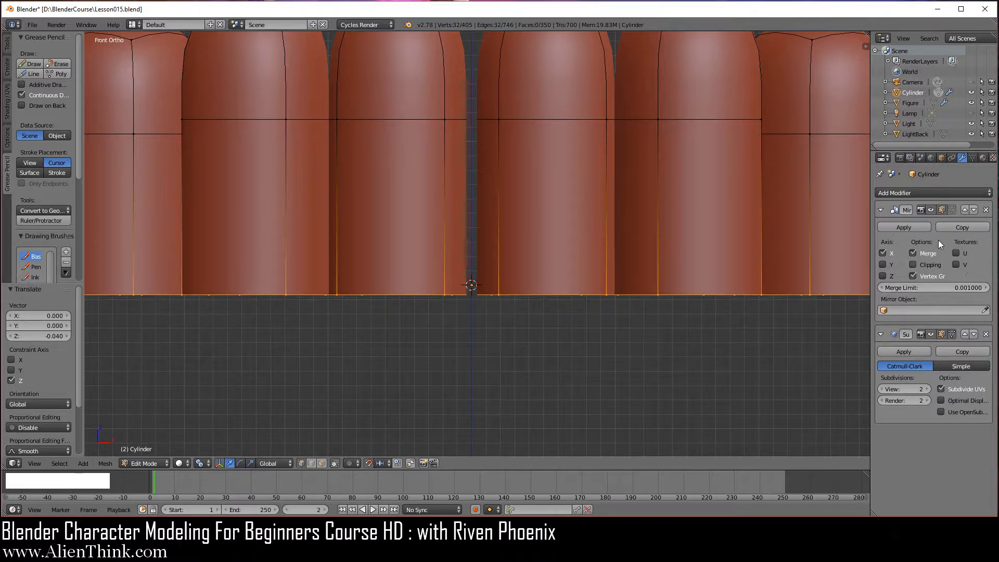
{"action": "scroll", "coordinate": [523, 307], "scroll_direction": "down", "scroll_amount": 2}
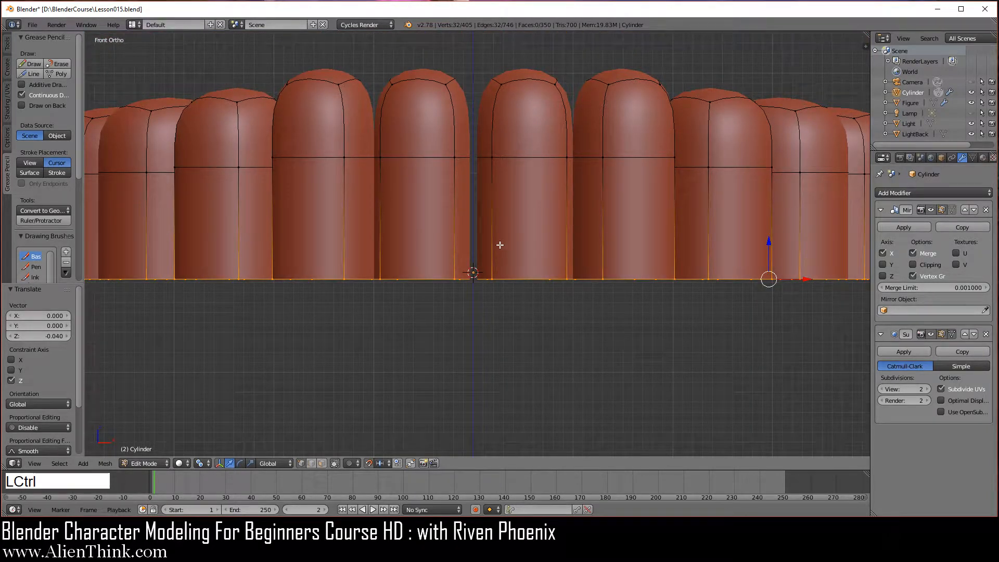
Add one centred horizontal loop cut around the lower half of the front tooth beside the midline
{"action": "key", "text": "ctrl+r"}
{"action": "left_click", "coordinate": [510, 219]}
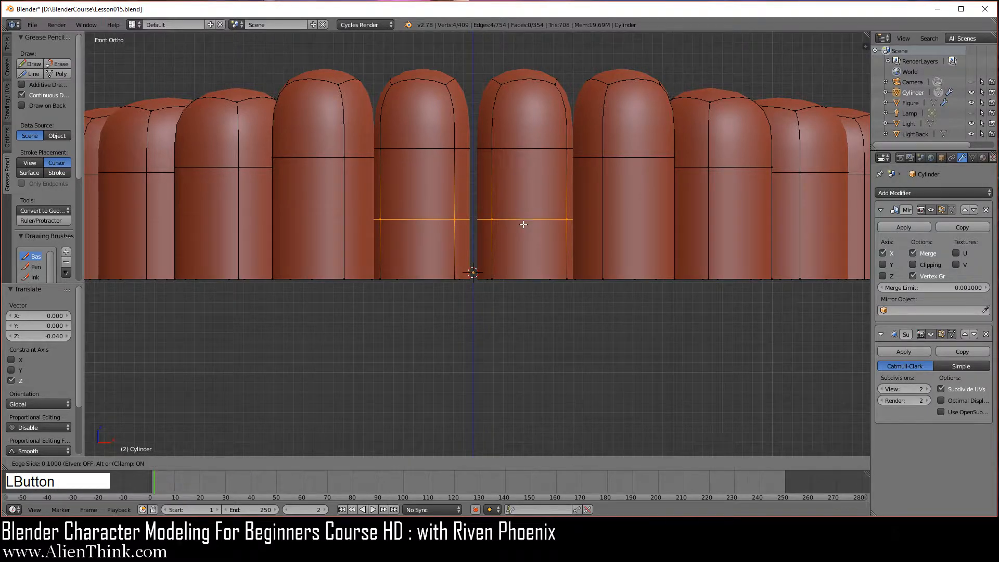
{"action": "right_click", "coordinate": [524, 224]}
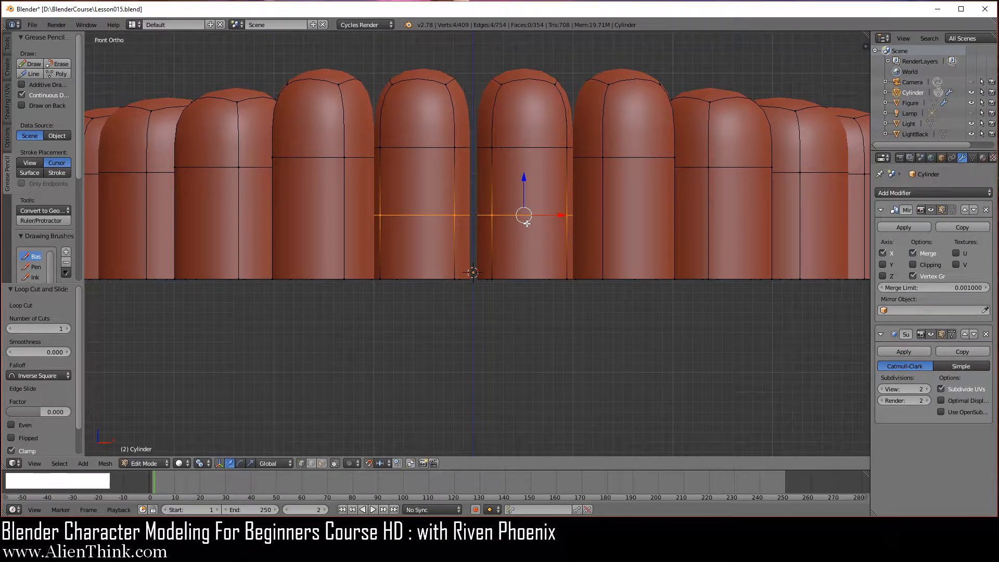
{"action": "key", "text": "KP_Decimal"}
{"action": "scroll", "coordinate": [526, 223], "scroll_direction": "down", "scroll_amount": 4}
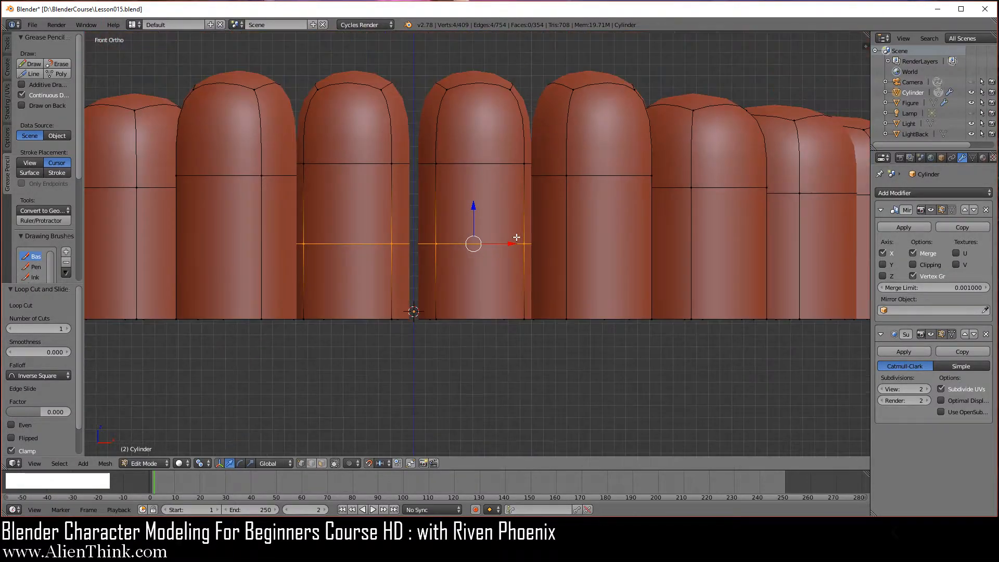
{"action": "middle_click_drag", "start_coordinate": [516, 237], "coordinate": [496, 310]}
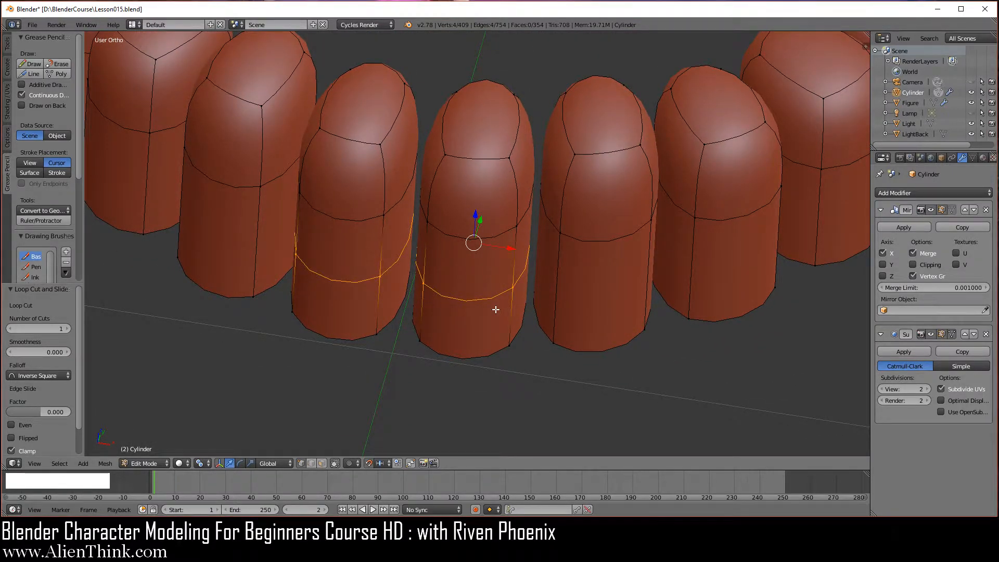
From the top view, add one lengthwise and one crosswise centred loop cut over the front tooth and inspect the midline contact
{"action": "key", "text": "KP_7"}
{"action": "scroll", "coordinate": [469, 255], "scroll_direction": "up", "scroll_amount": 1}
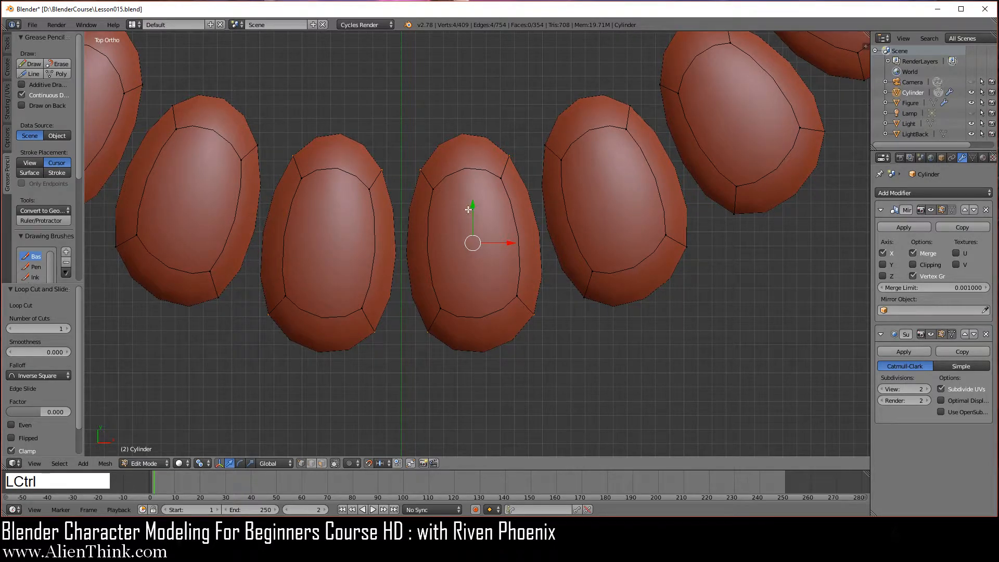
{"action": "key", "text": "ctrl+r"}
{"action": "left_click", "coordinate": [463, 170]}
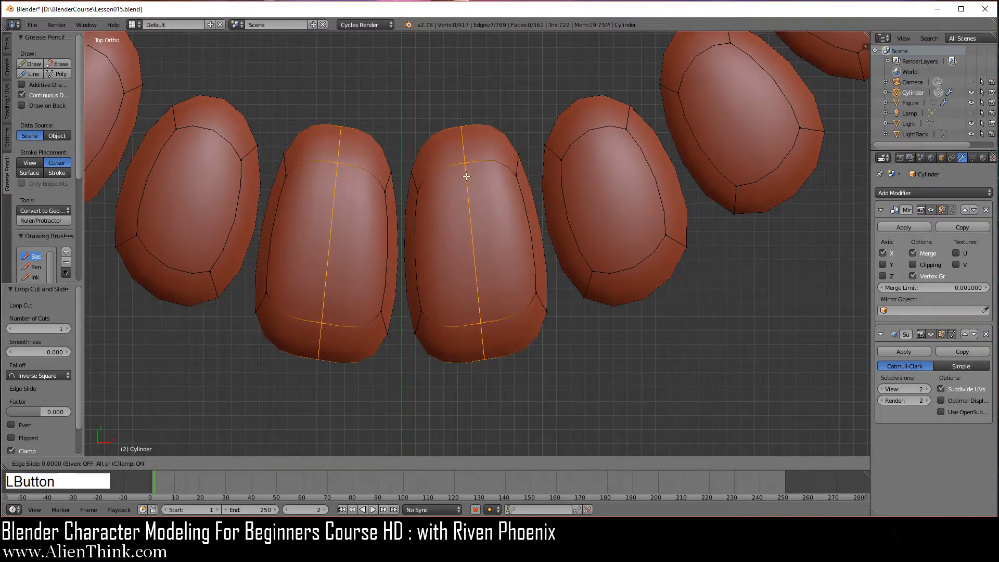
{"action": "right_click", "coordinate": [464, 173]}
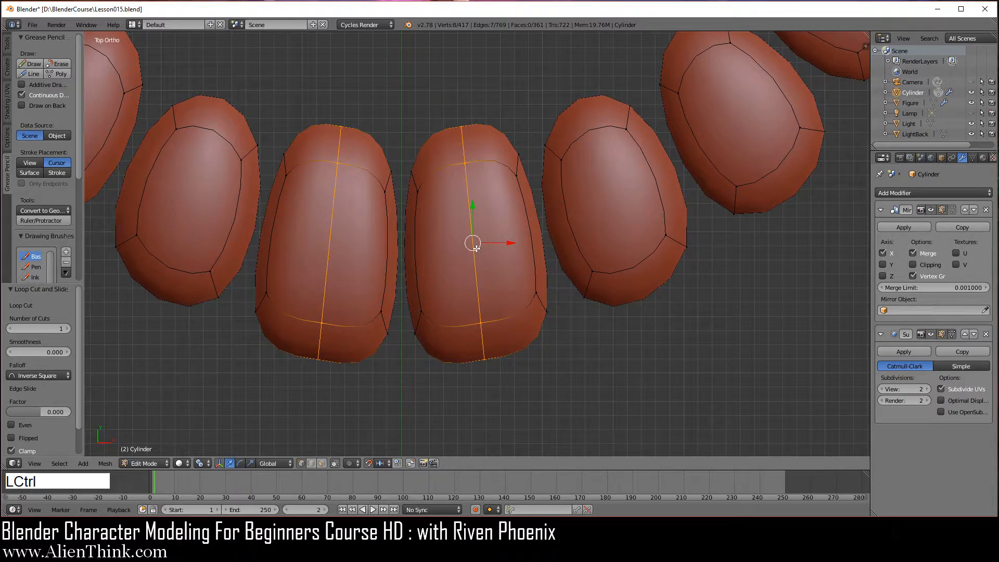
{"action": "key", "text": "ctrl+r"}
{"action": "left_click", "coordinate": [475, 245]}
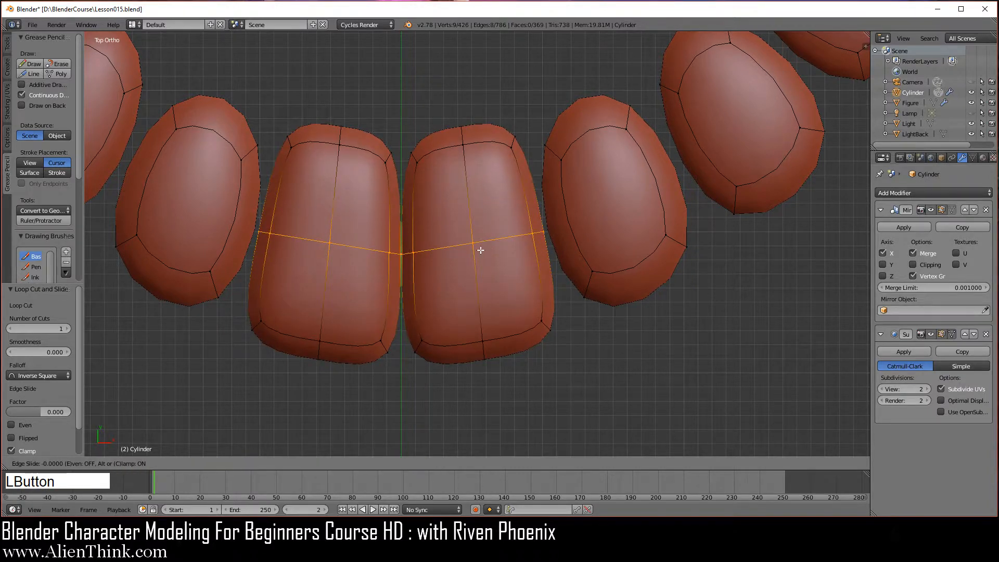
{"action": "right_click", "coordinate": [468, 258]}
{"action": "scroll", "coordinate": [376, 285], "scroll_direction": "up", "scroll_amount": 2}
{"action": "scroll", "coordinate": [376, 285], "scroll_direction": "up", "scroll_amount": 3}
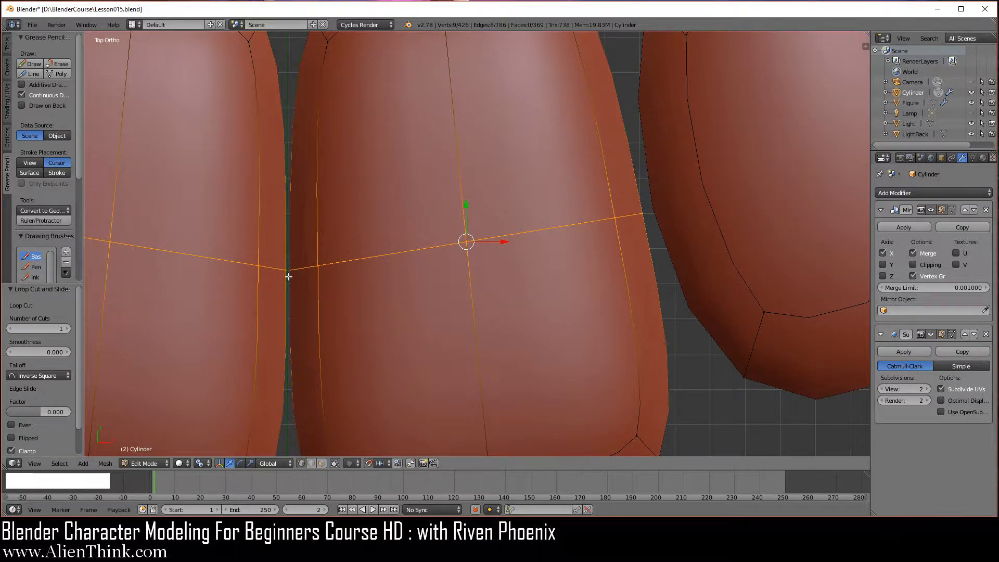
{"action": "scroll", "coordinate": [512, 279], "scroll_direction": "down", "scroll_amount": 4}
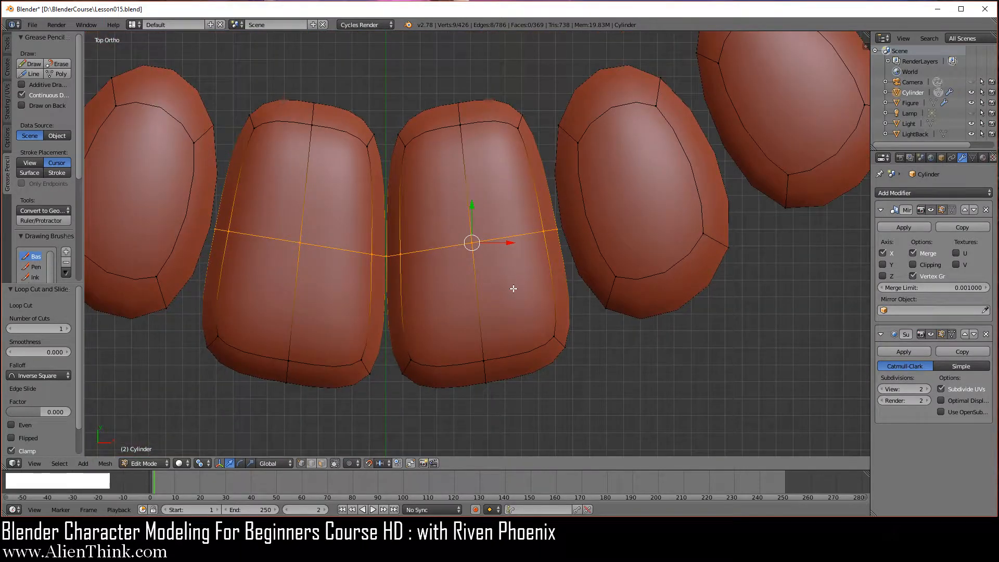
In face mode, select the front tooth's four top faces and scale them to 0.2 along Y in Normal orientation
{"action": "left_click", "coordinate": [321, 463]}
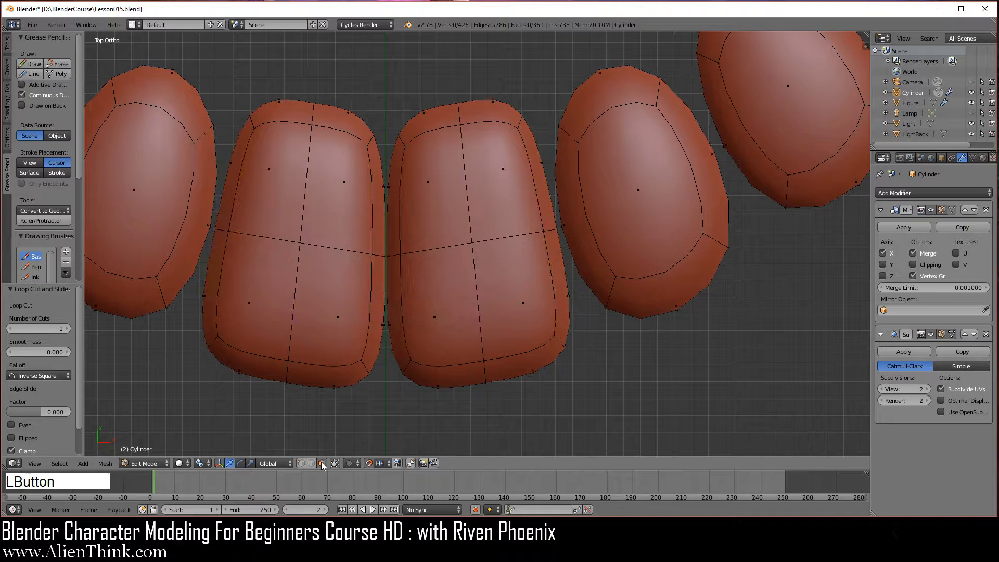
{"action": "right_click", "coordinate": [516, 301]}
{"action": "right_click", "coordinate": [461, 297], "text": "shift"}
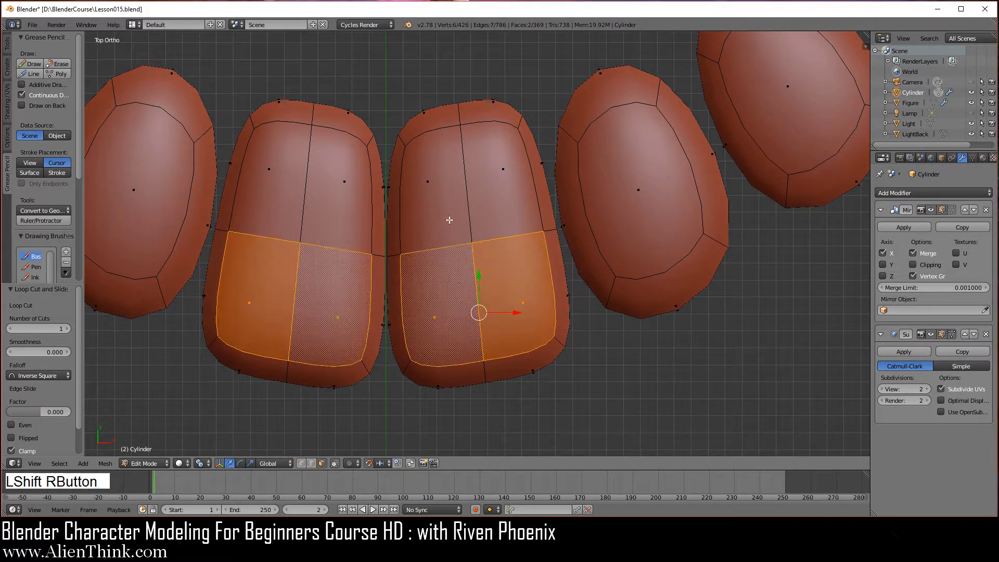
{"action": "right_click", "coordinate": [450, 220], "text": "shift"}
{"action": "right_click", "coordinate": [484, 202], "text": "shift"}
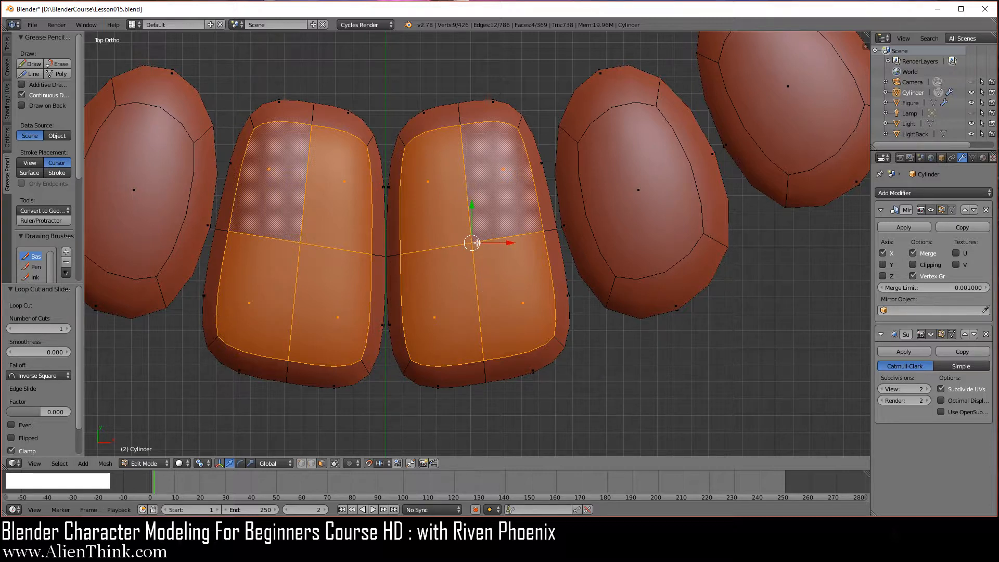
{"action": "left_click", "coordinate": [266, 463]}
{"action": "left_click", "coordinate": [277, 429]}
{"action": "key", "text": "s"}
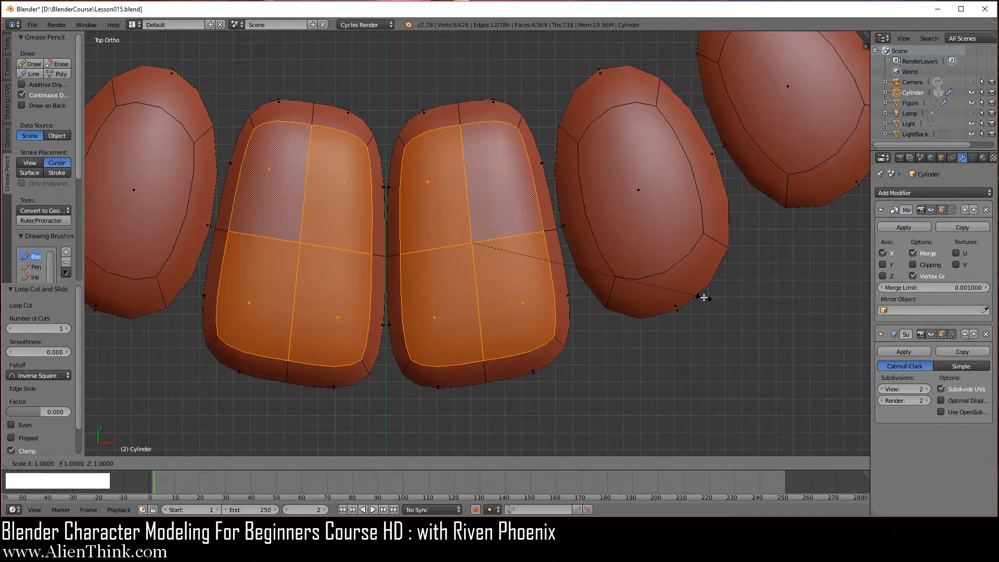
{"action": "key", "text": "y"}
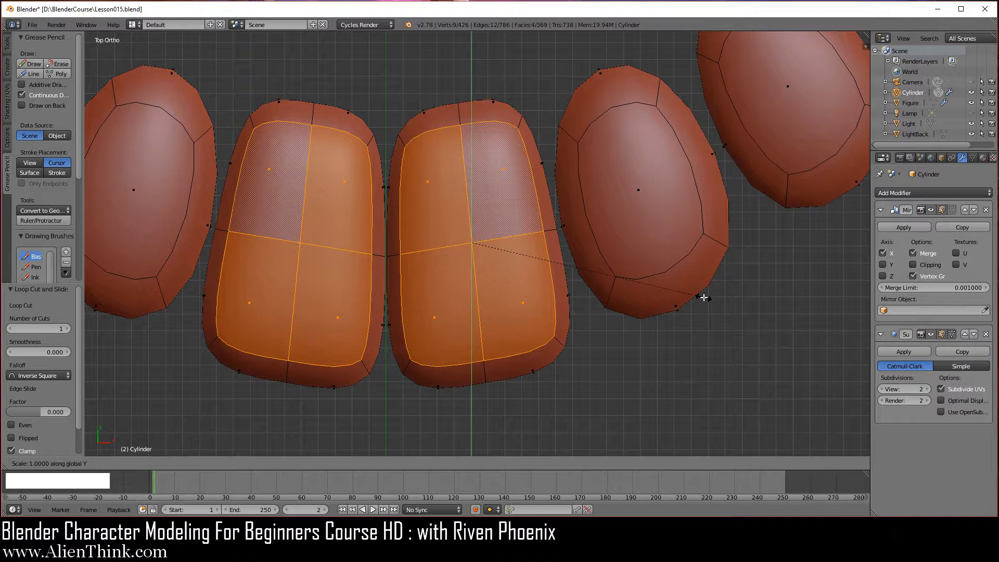
{"action": "key", "text": "y"}
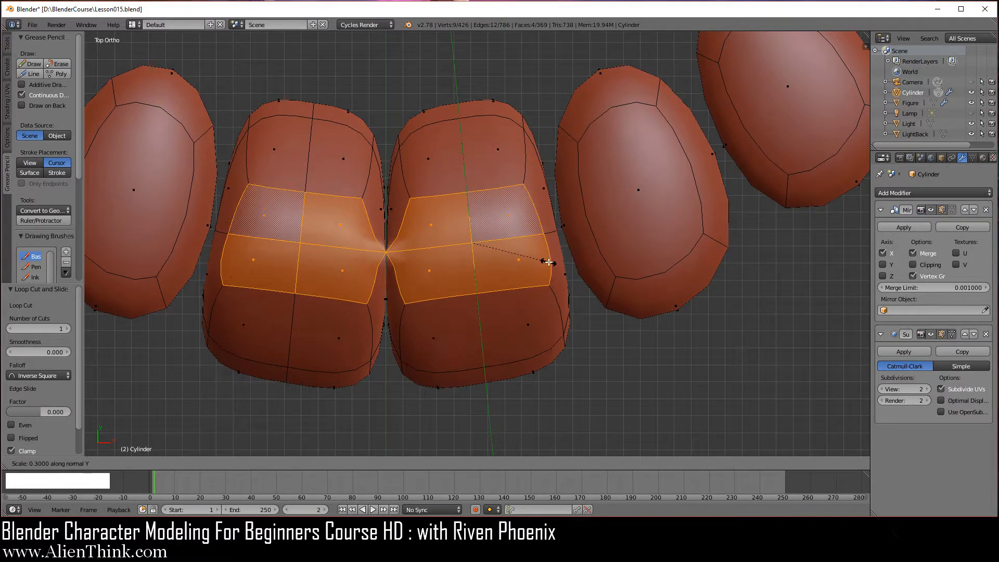
{"action": "left_click", "coordinate": [527, 256]}
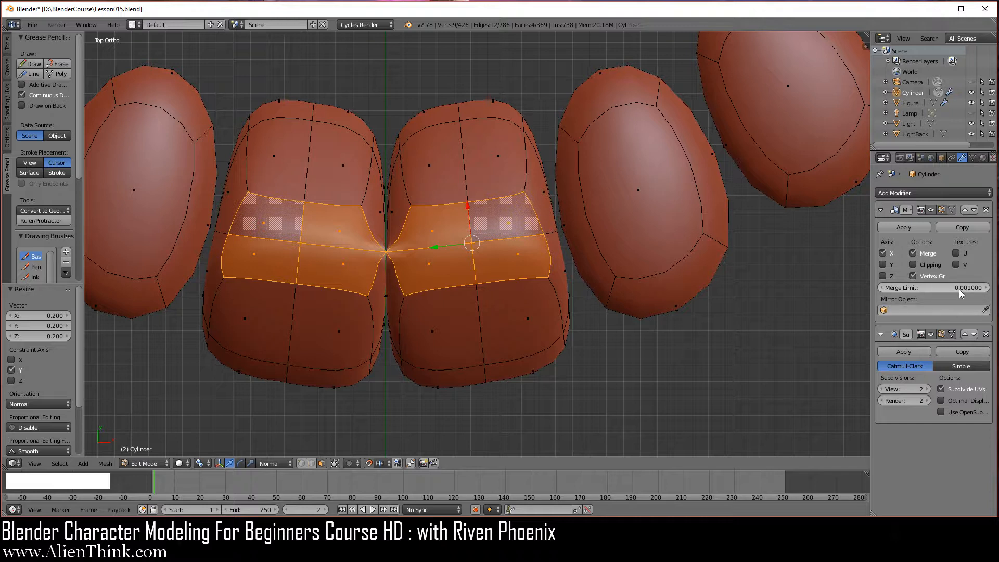
Lower the Mirror modifier's Merge Limit to 0.0008 and view the front teeth from the front
{"action": "left_click", "coordinate": [883, 289]}
{"action": "left_click", "coordinate": [883, 289]}
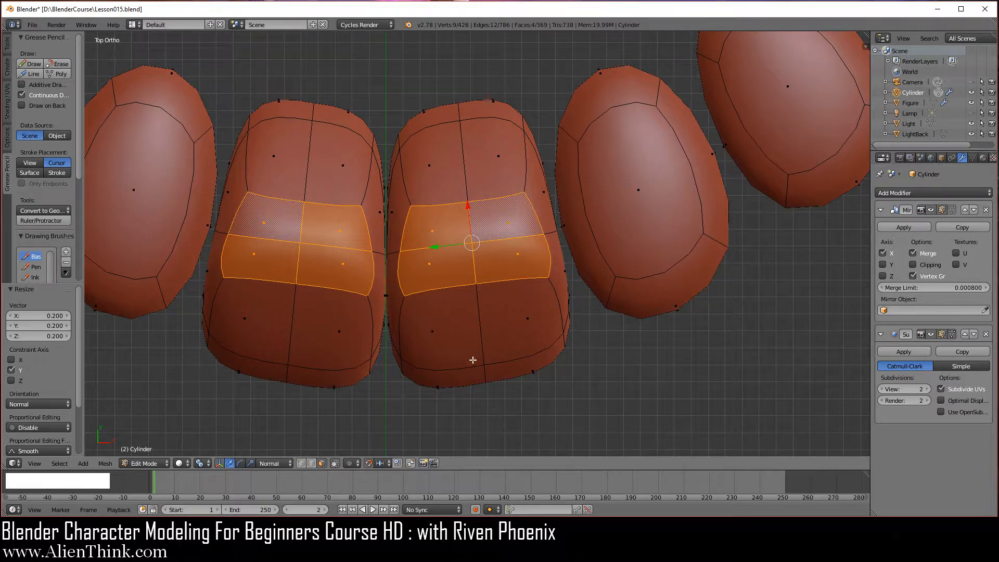
{"action": "middle_click_drag", "start_coordinate": [472, 360], "coordinate": [469, 244]}
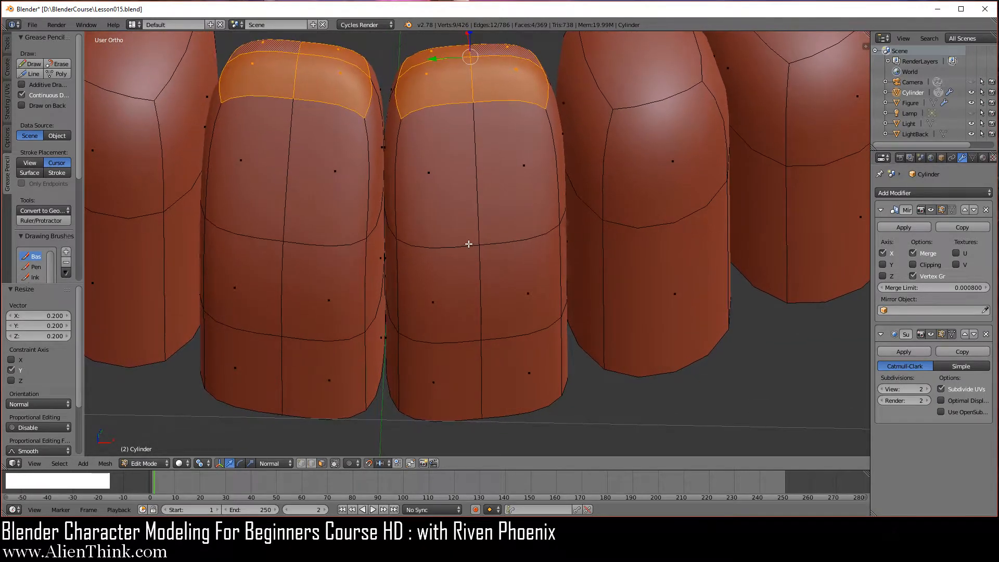
In edge mode, select the two front edges of the tooth's middle horizontal loop and smooth them once
{"action": "left_click", "coordinate": [310, 463]}
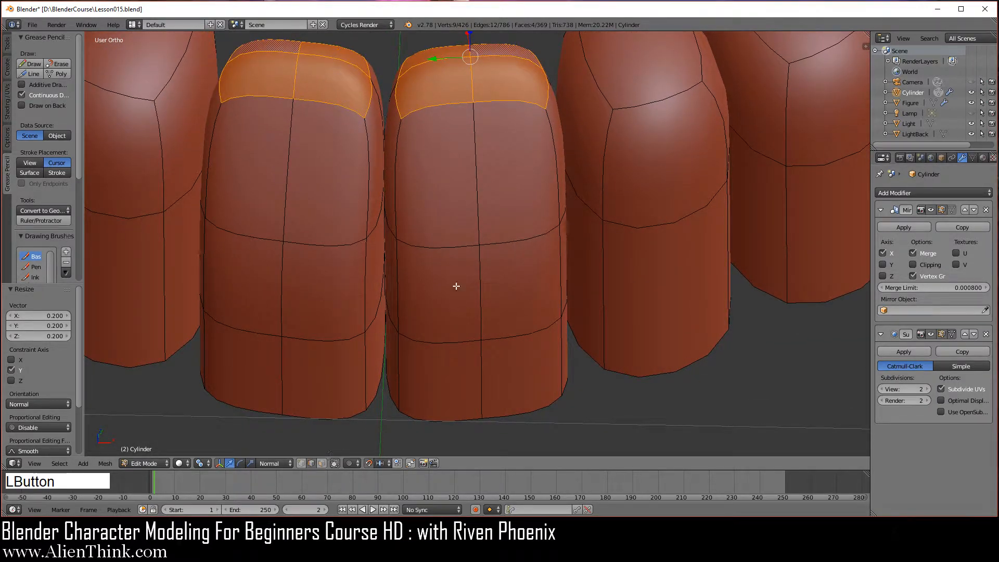
{"action": "right_click", "coordinate": [453, 245]}
{"action": "right_click", "coordinate": [512, 242], "text": "shift"}
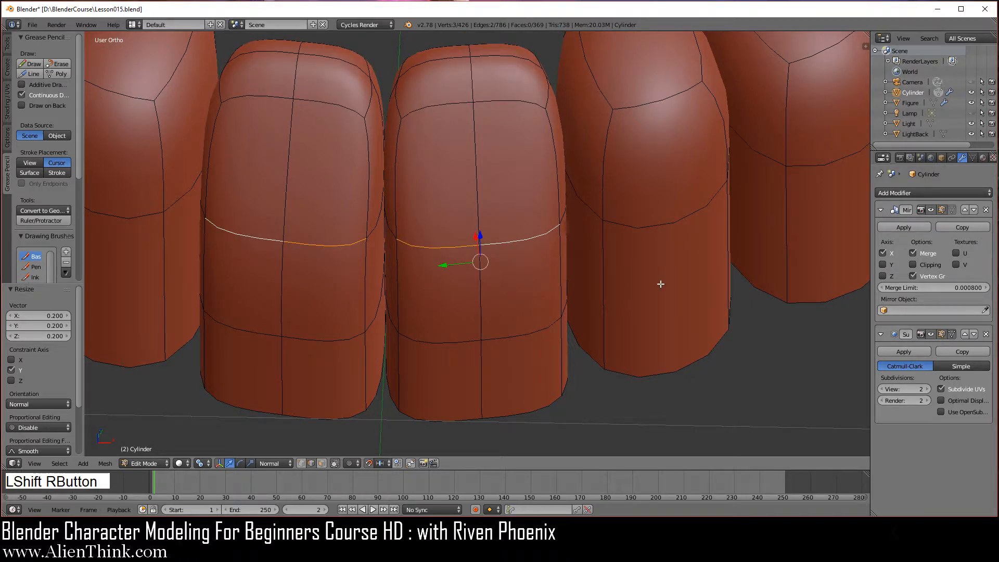
{"action": "key", "text": "w"}
{"action": "left_click", "coordinate": [682, 257]}
Smooth the two front edges of the front tooth's lower horizontal loop once
{"action": "right_click", "coordinate": [459, 339]}
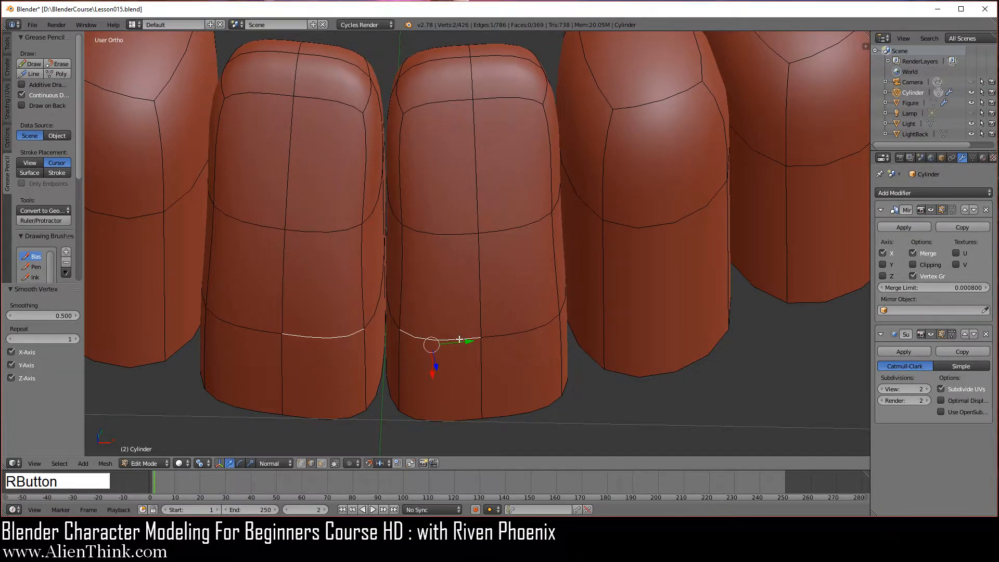
{"action": "right_click", "coordinate": [537, 333], "text": "shift"}
{"action": "key", "text": "w"}
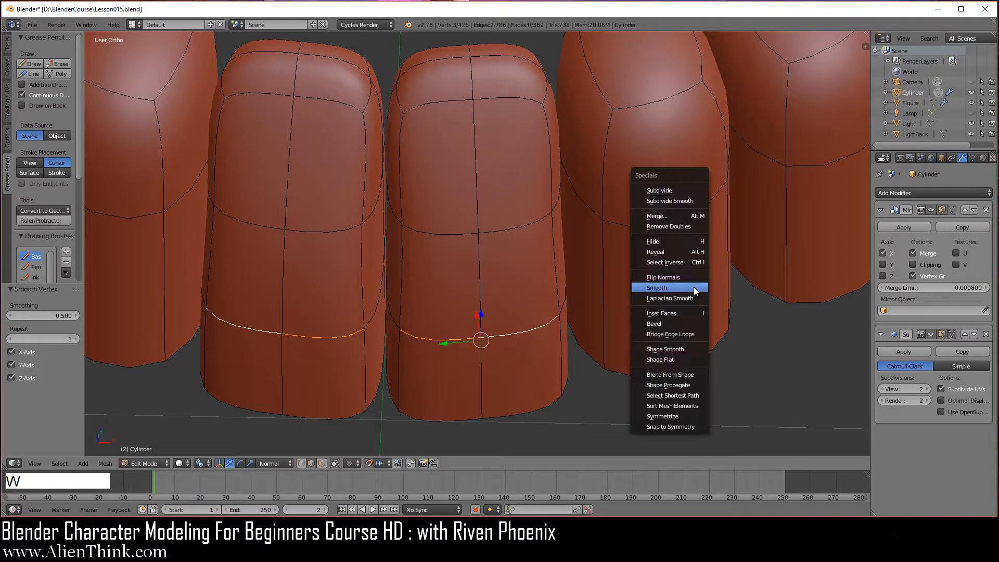
{"action": "left_click", "coordinate": [695, 289]}
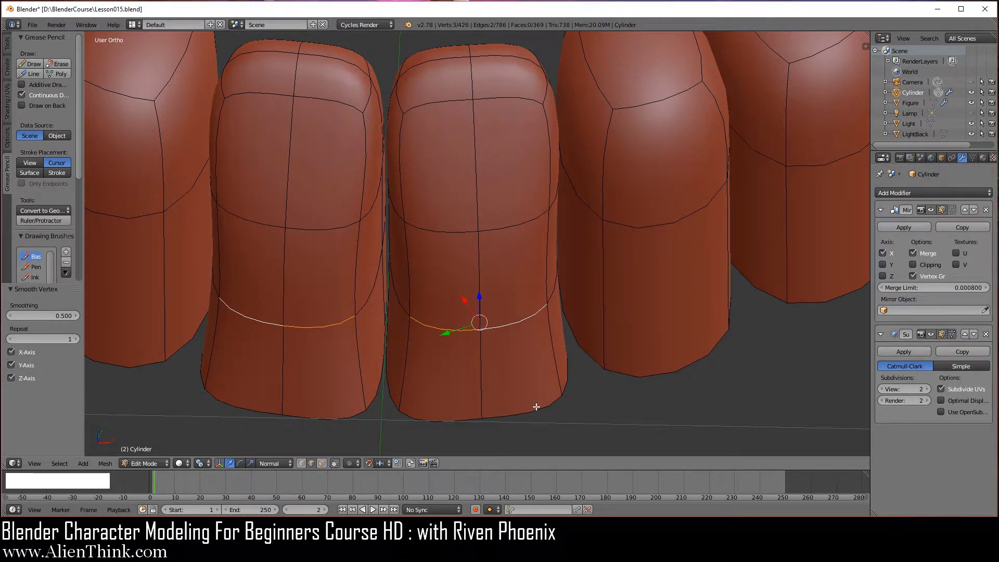
Scale the front tooth's bottom edge loop to 0.7 and check its shape against the gum in Object Mode
{"action": "right_click", "coordinate": [536, 410], "text": "alt"}
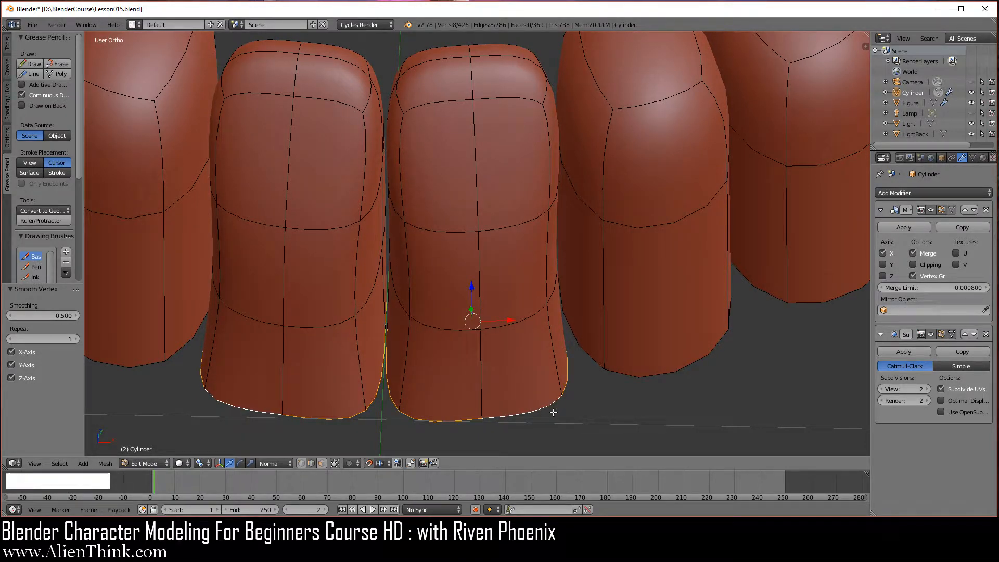
{"action": "key", "text": "z"}
{"action": "mouse_move", "coordinate": [550, 408]}
{"action": "middle_mouse_down"}
{"action": "mouse_move", "coordinate": [515, 251]}
{"action": "mouse_move", "coordinate": [533, 279]}
{"action": "mouse_move", "coordinate": [545, 370]}
{"action": "mouse_move", "coordinate": [563, 389]}
{"action": "middle_mouse_up"}
{"action": "key", "text": "s"}
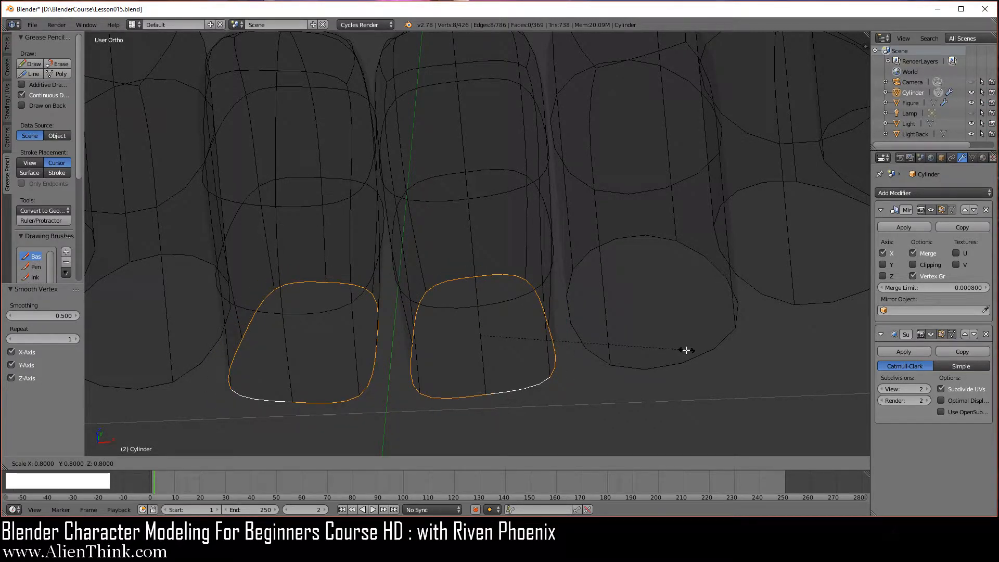
{"action": "left_click", "coordinate": [668, 346]}
{"action": "key", "text": "z"}
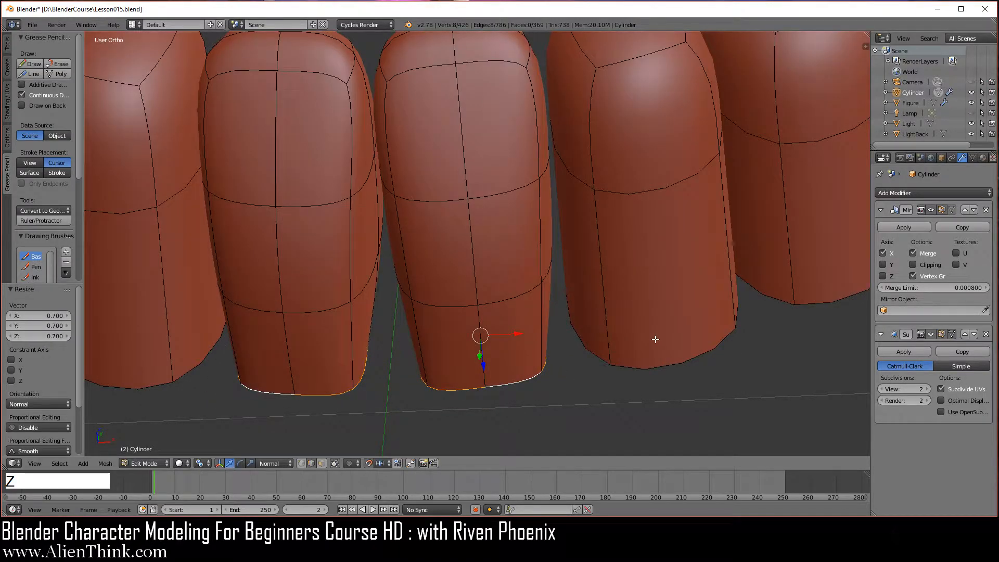
{"action": "mouse_move", "coordinate": [598, 321]}
{"action": "middle_mouse_down"}
{"action": "mouse_move", "coordinate": [588, 297]}
{"action": "mouse_move", "coordinate": [703, 270]}
{"action": "middle_mouse_up"}
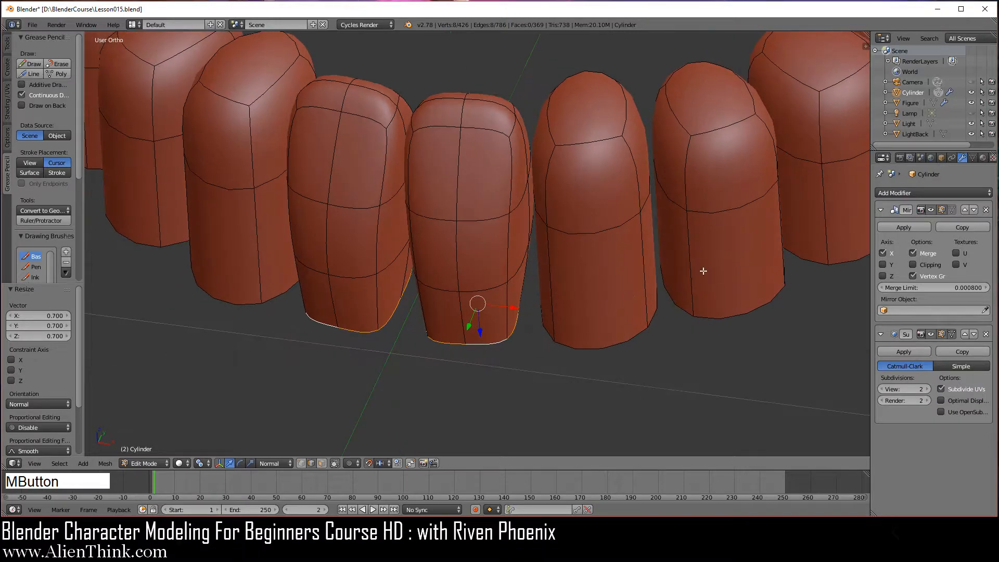
{"action": "key", "text": "Tab"}
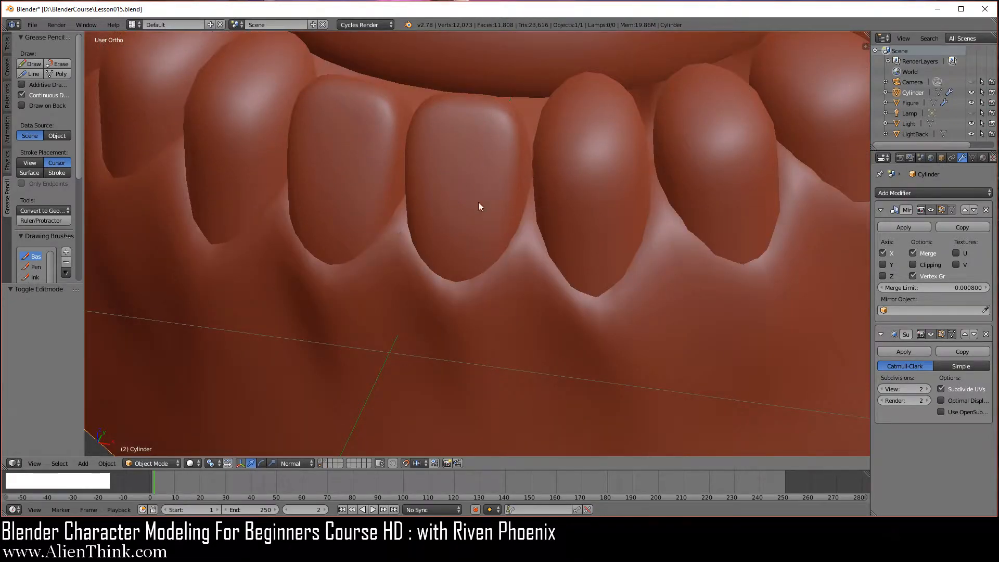
{"action": "key", "text": "Tab"}
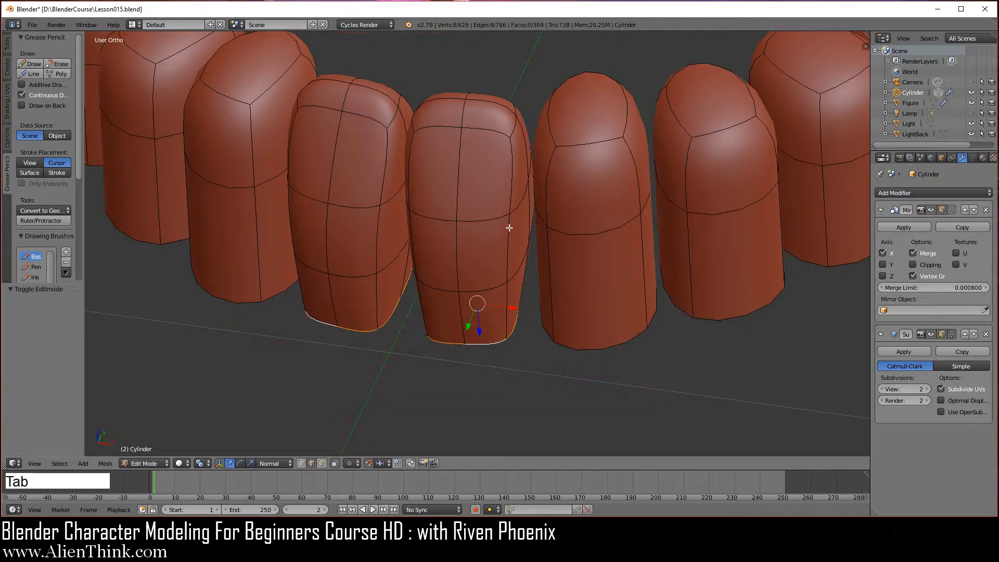
From the back view, select the two edges of the front tooth's upper horizontal loop just below its tip
{"action": "middle_click_drag", "start_coordinate": [720, 268], "coordinate": [415, 261]}
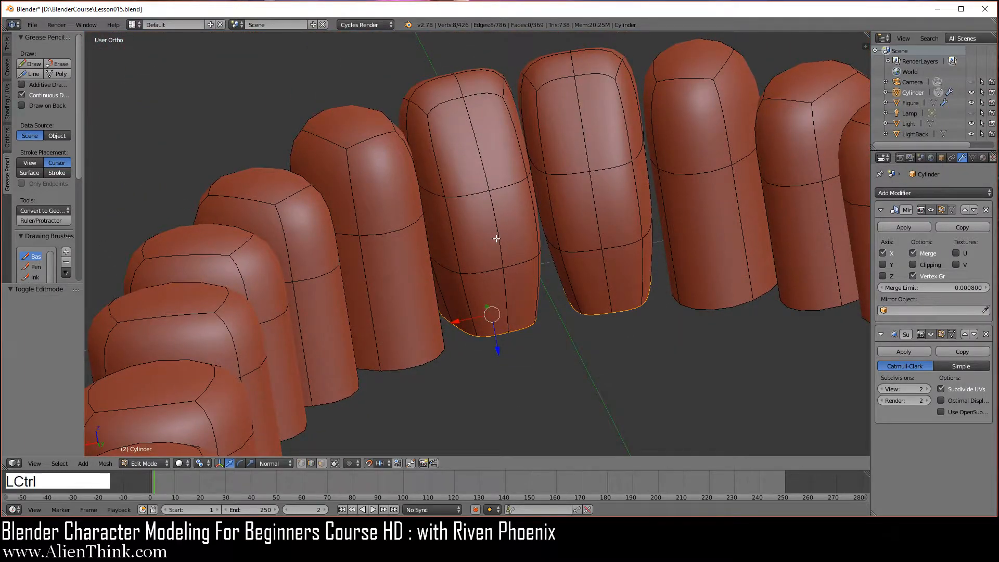
{"action": "key", "text": "ctrl+1"}
{"action": "middle_click_drag", "start_coordinate": [499, 213], "coordinate": [494, 258], "text": "shift"}
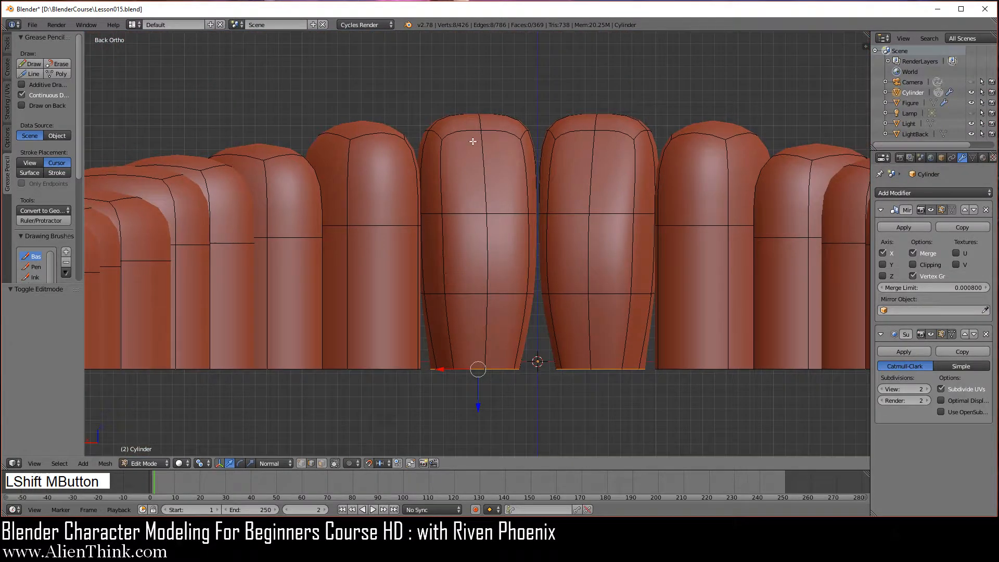
{"action": "right_click", "coordinate": [470, 133]}
{"action": "right_click", "coordinate": [500, 133], "text": "shift"}
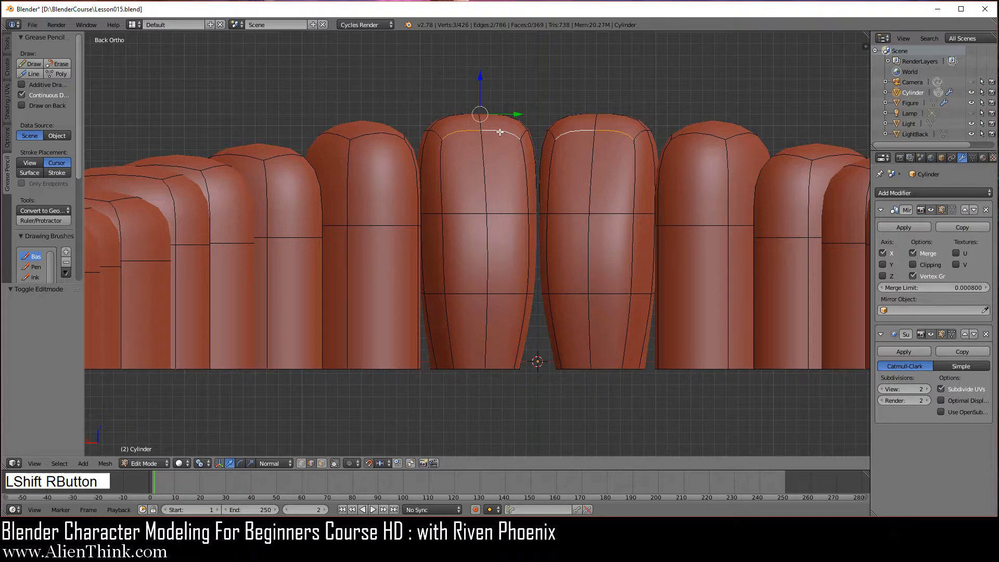
{"action": "scroll", "coordinate": [486, 151], "scroll_direction": "up", "scroll_amount": 1}
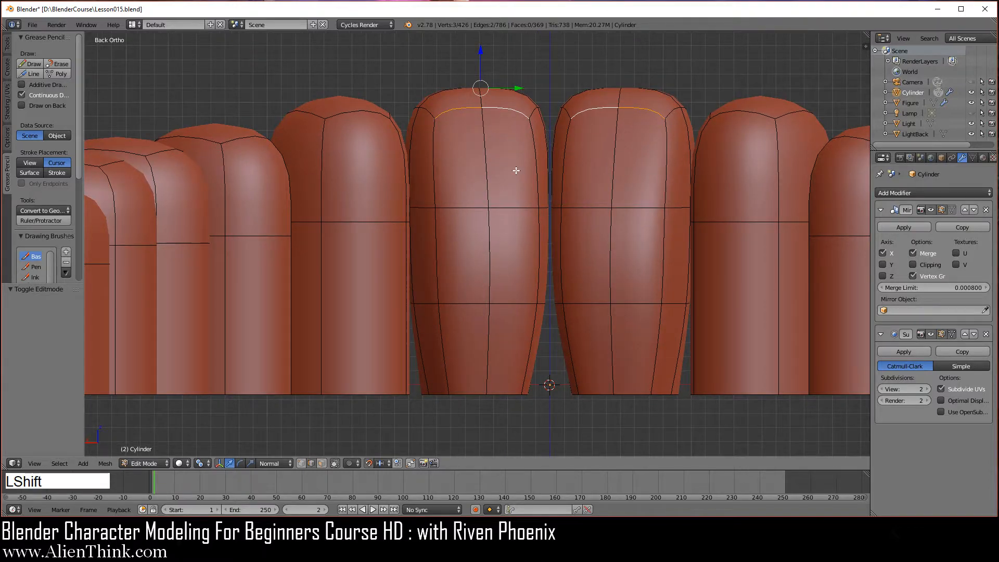
{"action": "middle_click_drag", "start_coordinate": [515, 169], "coordinate": [520, 198], "text": "shift"}
{"action": "scroll", "coordinate": [520, 199], "scroll_direction": "down", "scroll_amount": 1}
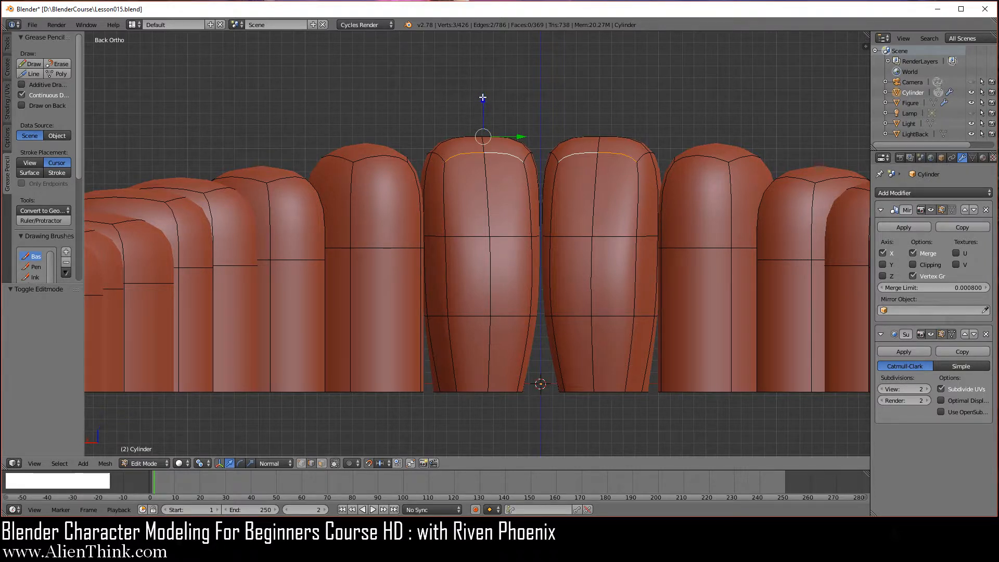
{"action": "left_click_drag", "start_coordinate": [483, 97], "coordinate": [482, 112]}
{"action": "key", "text": "ctrl+z"}
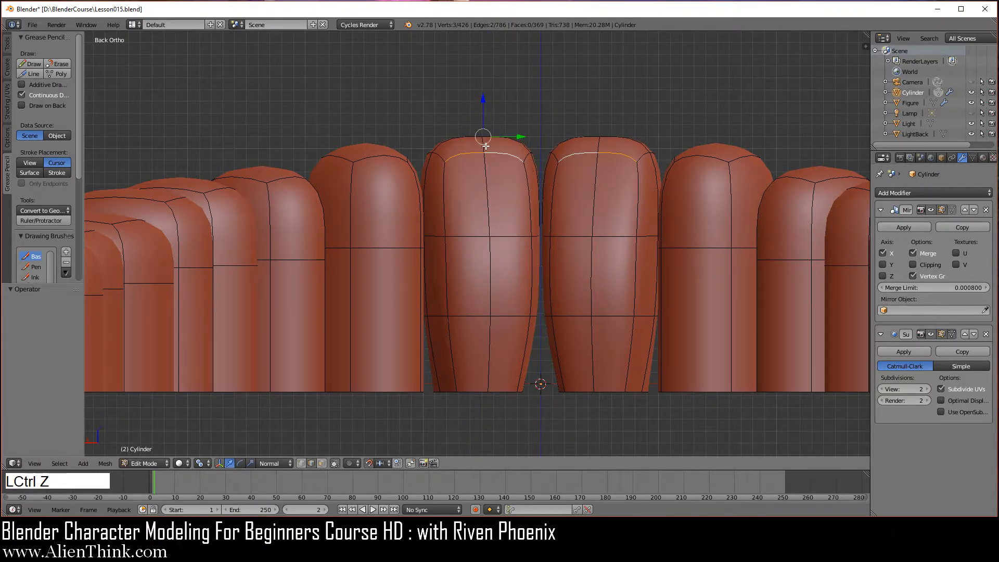
{"action": "left_click", "coordinate": [273, 463]}
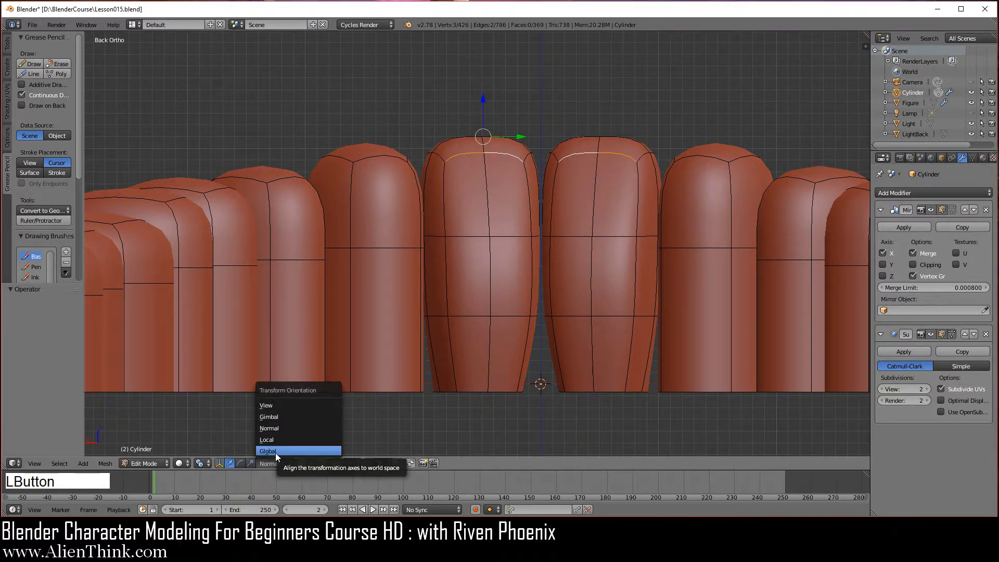
{"action": "left_click", "coordinate": [276, 451]}
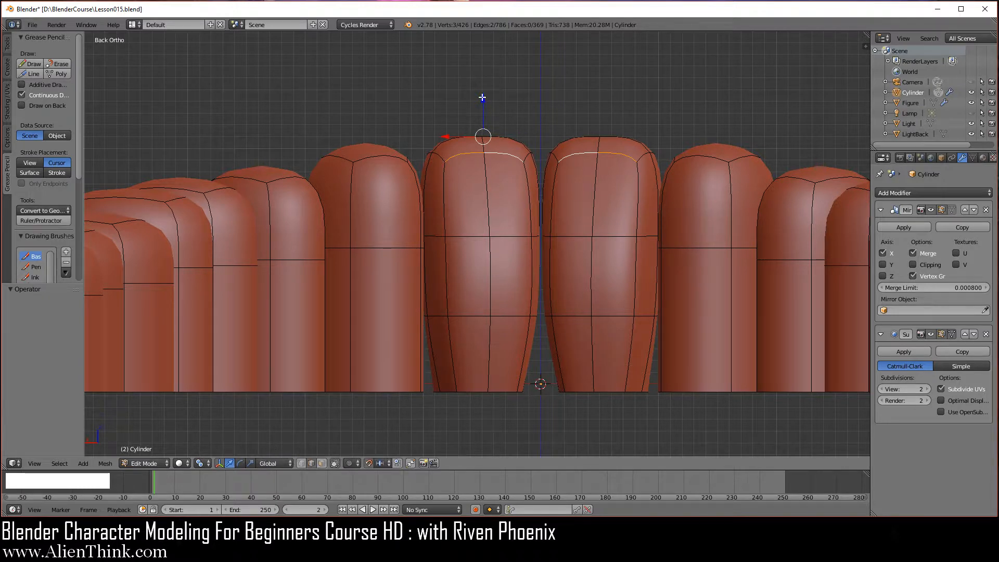
{"action": "left_click_drag", "start_coordinate": [482, 97], "coordinate": [480, 116]}
{"action": "key", "text": "ctrl+z"}
{"action": "left_click", "coordinate": [271, 464]}
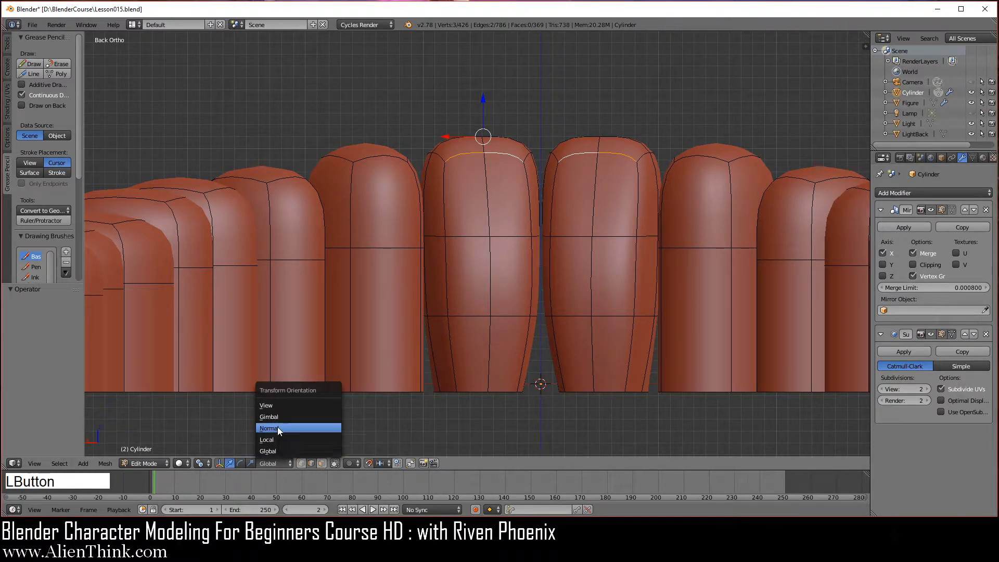
{"action": "left_click", "coordinate": [278, 428]}
{"action": "left_click", "coordinate": [202, 463]}
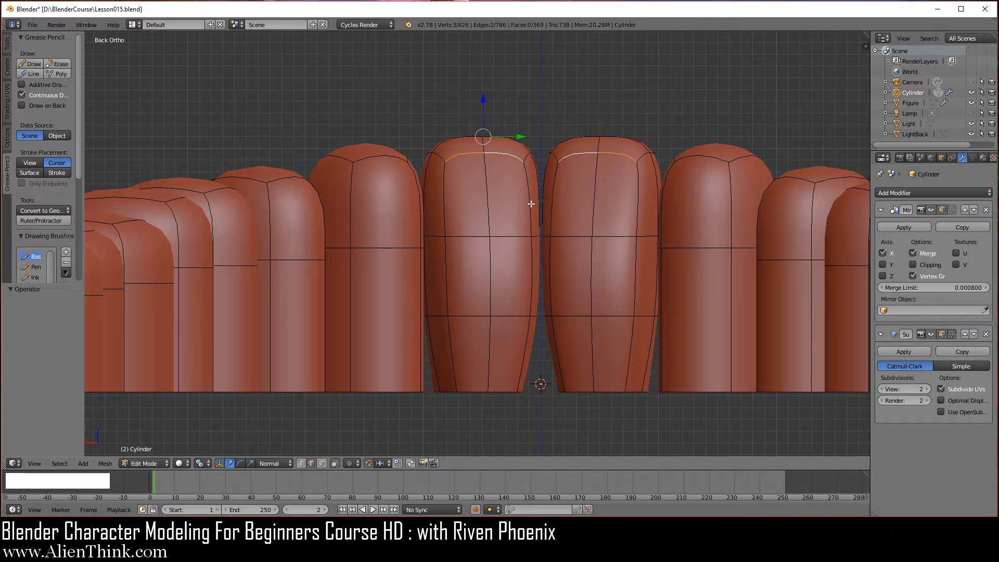
Set the transform orientation to Global and the pivot to Median Point, and lower the tooth's selected upper back edges 0.08 along Z
{"action": "left_click", "coordinate": [275, 464]}
{"action": "left_click", "coordinate": [274, 450]}
{"action": "left_click", "coordinate": [202, 464]}
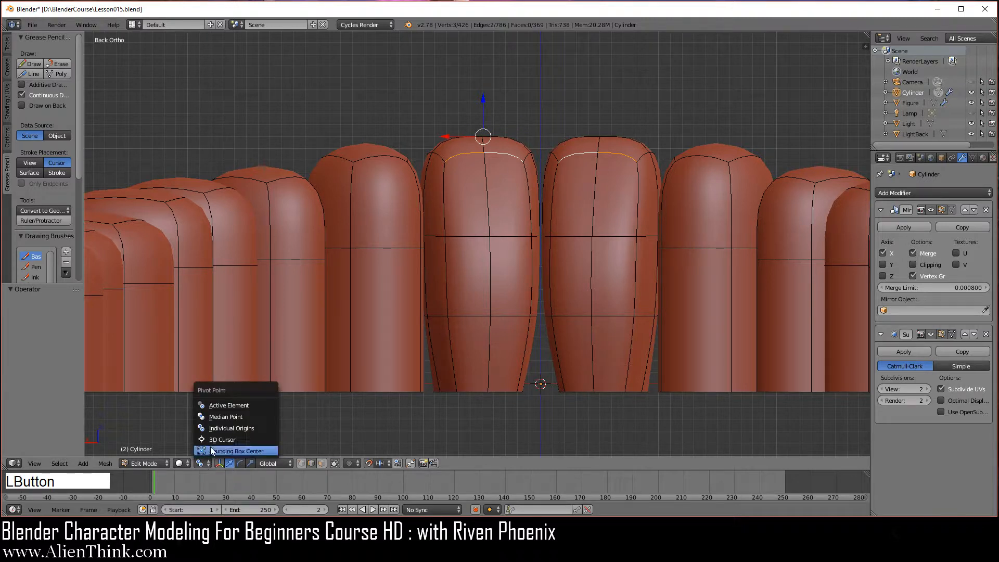
{"action": "left_click", "coordinate": [232, 418]}
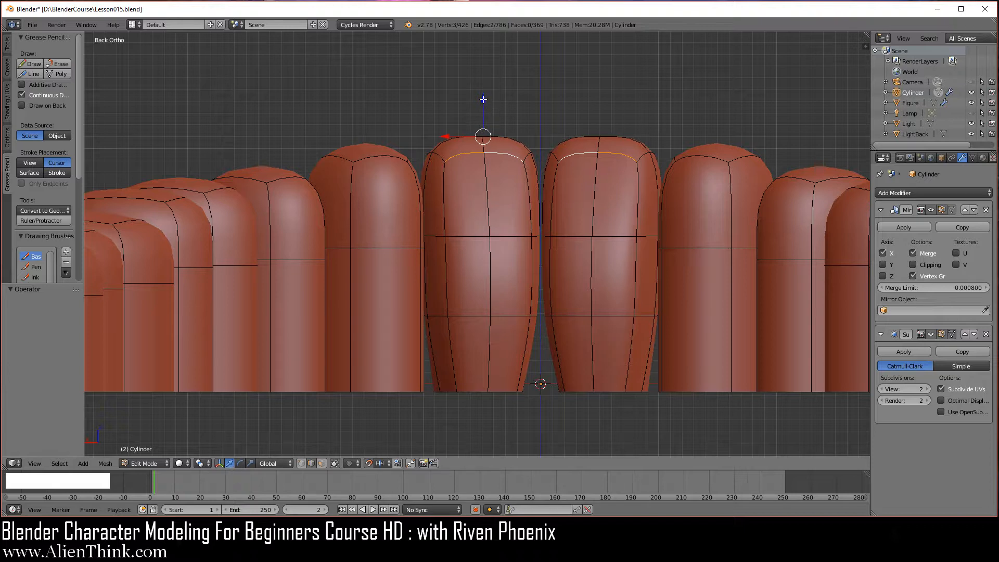
{"action": "left_click_drag", "start_coordinate": [483, 99], "coordinate": [479, 188]}
Select the two back edges of the front tooth's middle horizontal loop and lower them 0.04 along Z
{"action": "right_click", "coordinate": [503, 250]}
{"action": "right_click", "coordinate": [503, 250], "text": "shift"}
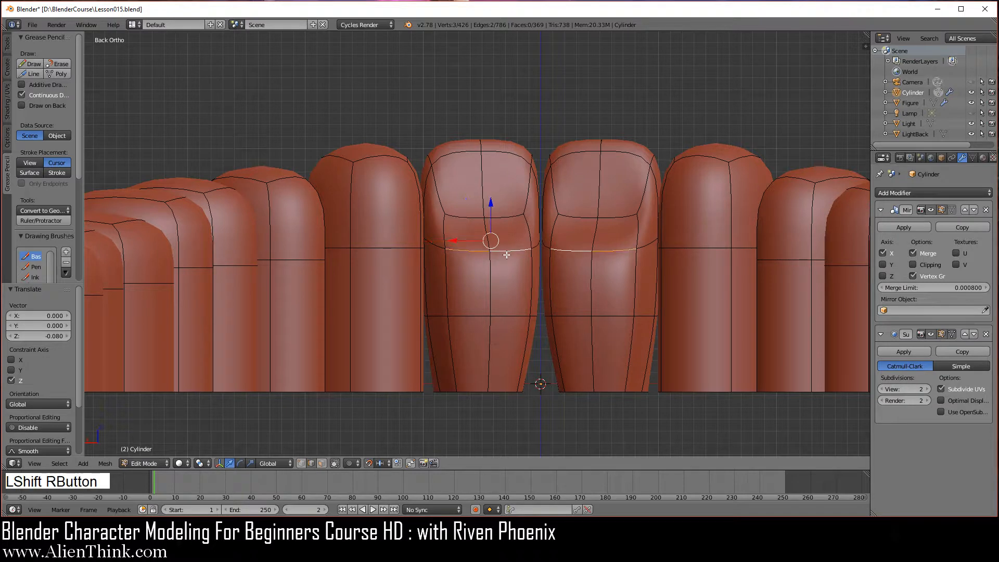
{"action": "left_click_drag", "start_coordinate": [490, 203], "coordinate": [490, 249]}
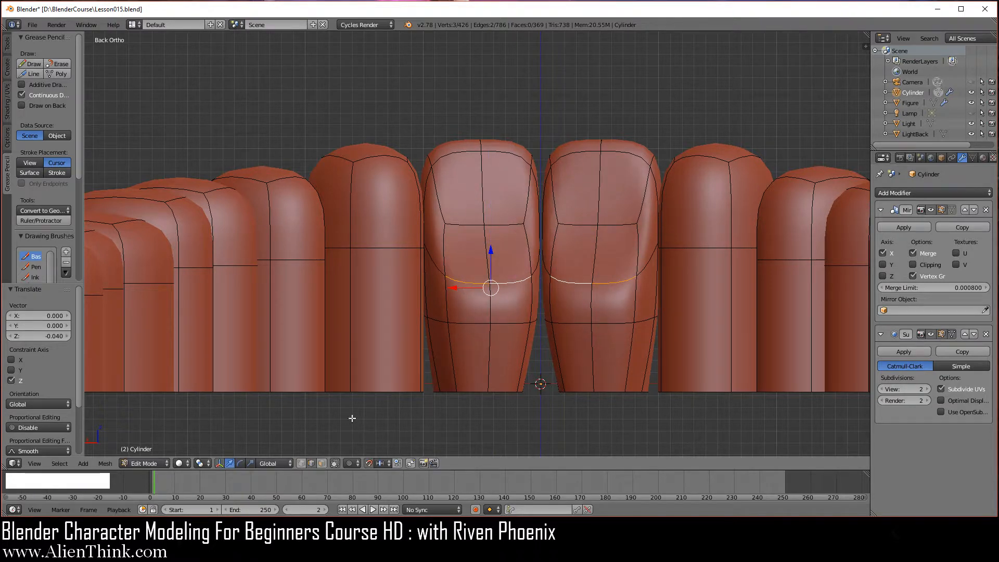
In vertex mode, raise the centre vertex of the front tooth's upper back loop and shift it 0.02 along Y
{"action": "left_click", "coordinate": [301, 463]}
{"action": "right_click", "coordinate": [484, 228]}
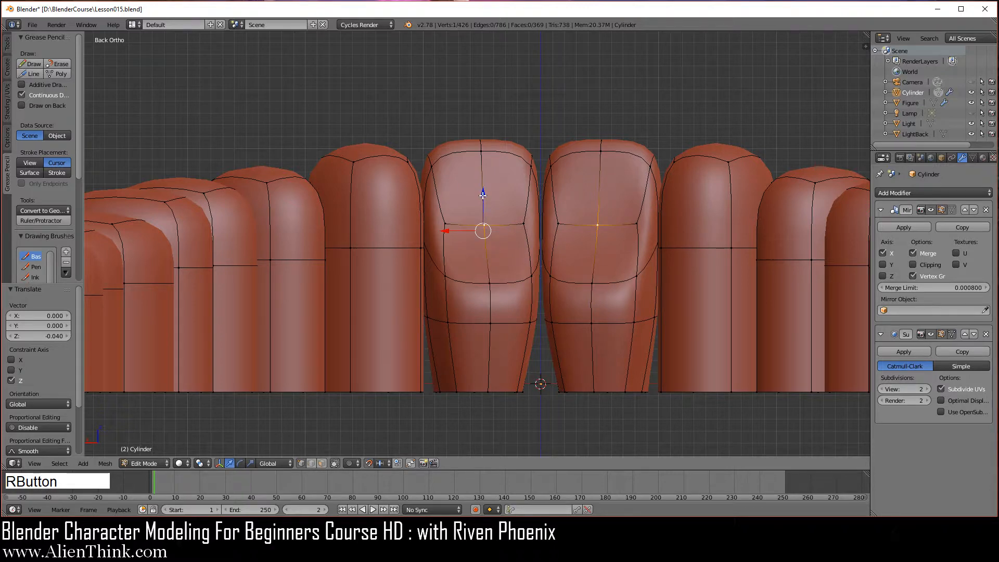
{"action": "left_click_drag", "start_coordinate": [483, 194], "coordinate": [471, 170]}
{"action": "key", "text": "KP_7"}
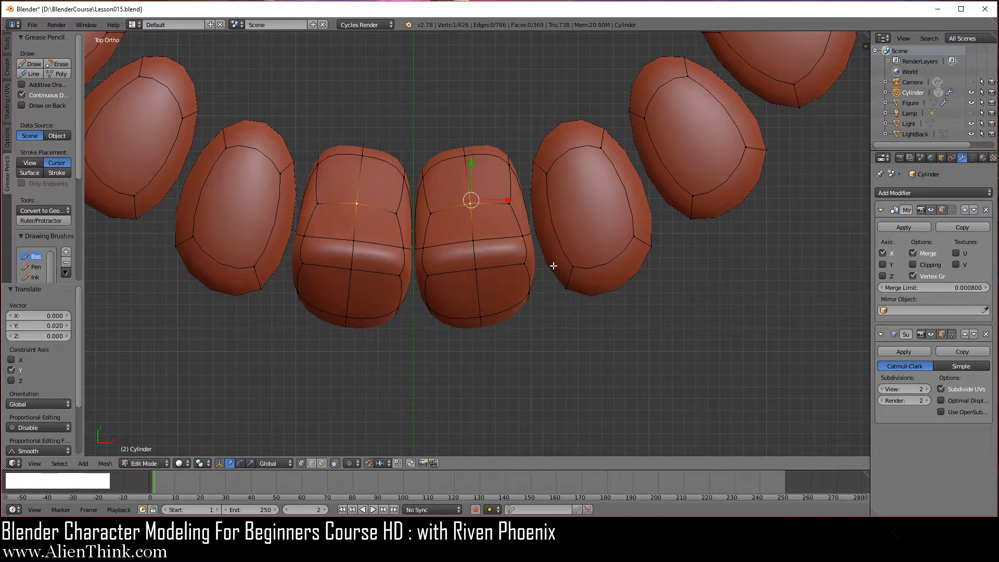
{"action": "key", "text": "ctrl+KP_1"}
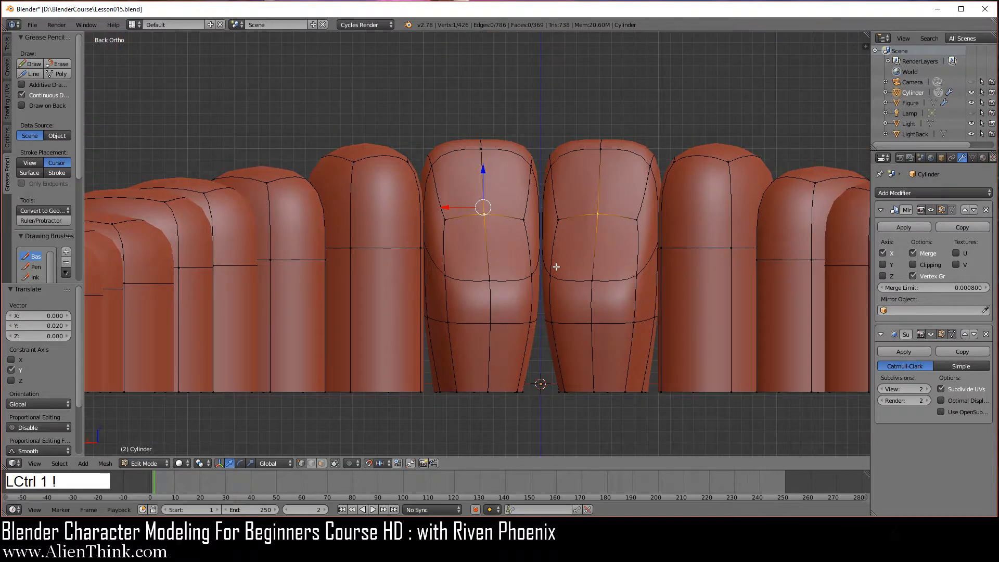
Smooth the four back edges of the front tooth's middle and lower horizontal loops once
{"action": "left_click", "coordinate": [494, 334]}
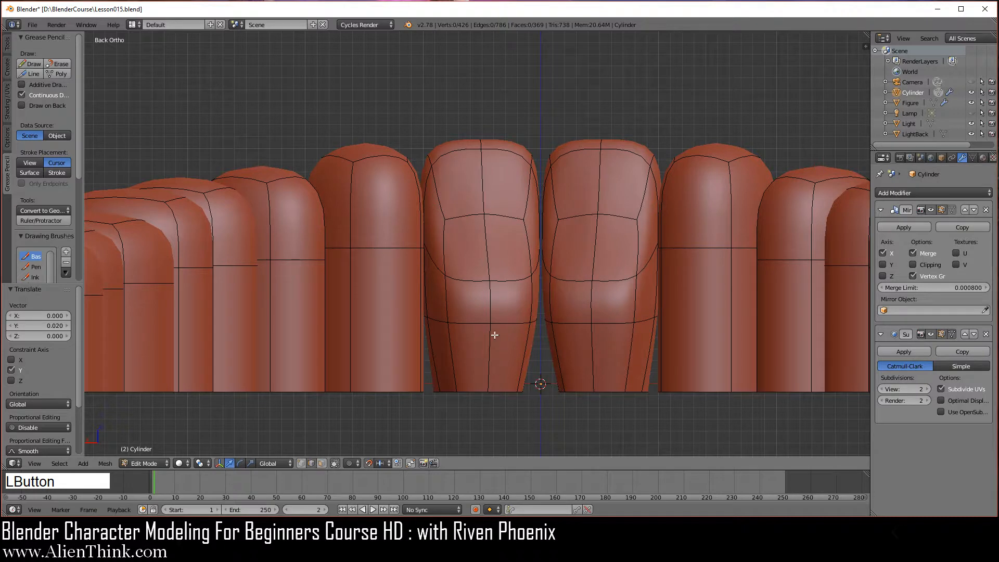
{"action": "right_click", "coordinate": [478, 279]}
{"action": "right_click", "coordinate": [510, 285], "text": "shift"}
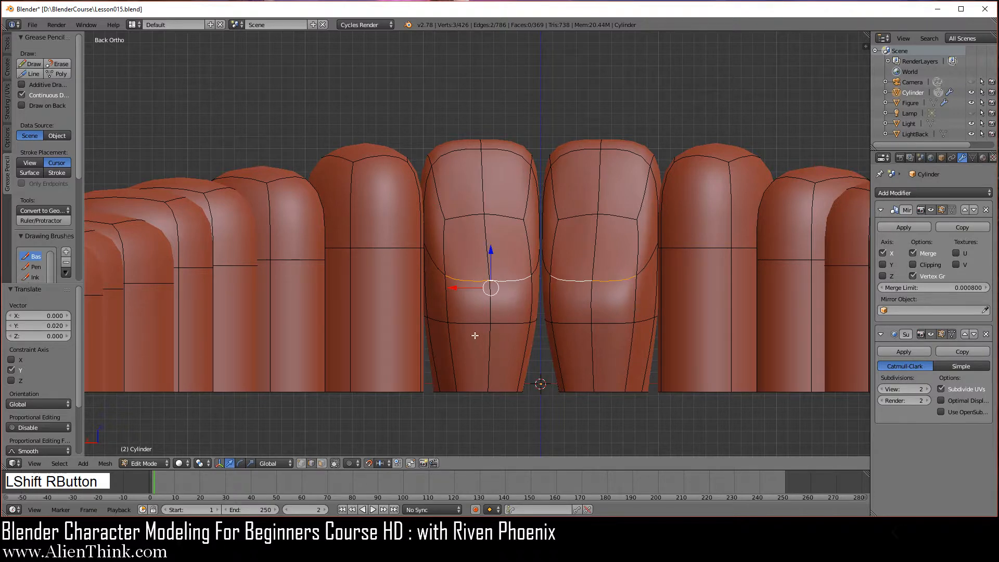
{"action": "right_click", "coordinate": [475, 325], "text": "shift"}
{"action": "right_click", "coordinate": [510, 320], "text": "shift"}
{"action": "key", "text": "w"}
{"action": "left_click", "coordinate": [561, 297]}
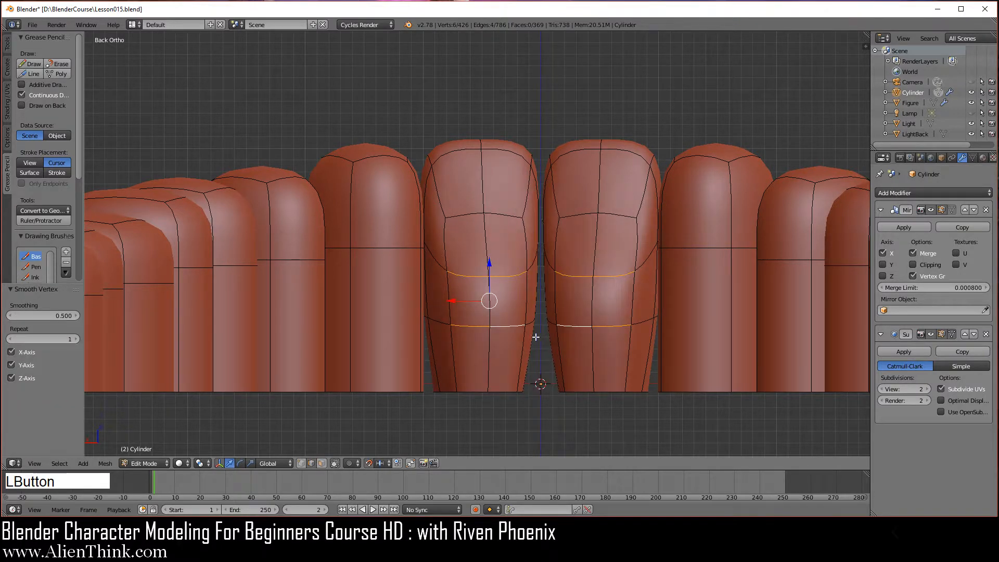
Smooth the vertical edge on the inner side of the front tooth's back base, and clear the selection
{"action": "right_click", "coordinate": [518, 359]}
{"action": "key", "text": "w"}
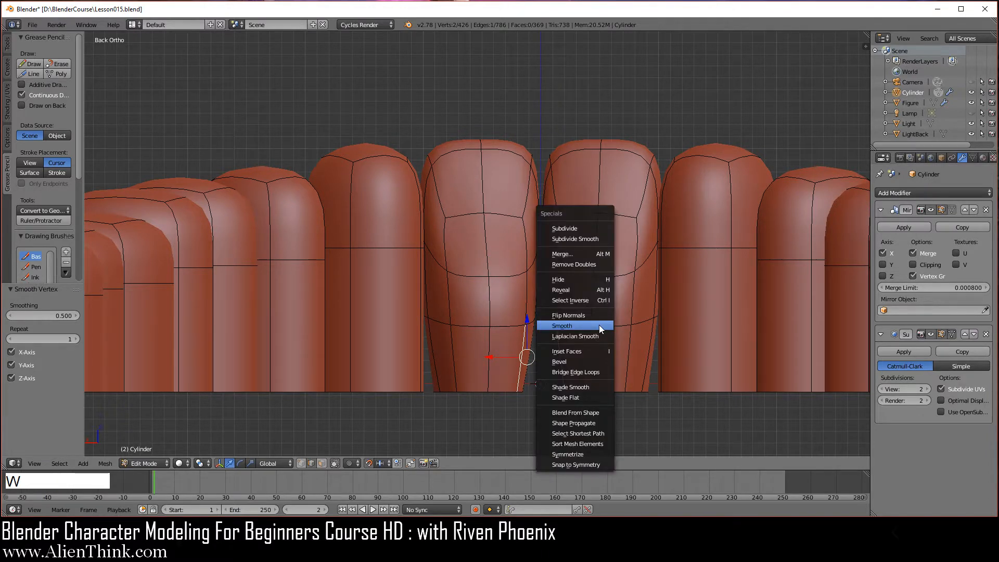
{"action": "left_click", "coordinate": [599, 324]}
{"action": "middle_click_drag", "start_coordinate": [599, 325], "coordinate": [586, 224], "text": "shift"}
{"action": "scroll", "coordinate": [528, 306], "scroll_direction": "up", "scroll_amount": 3}
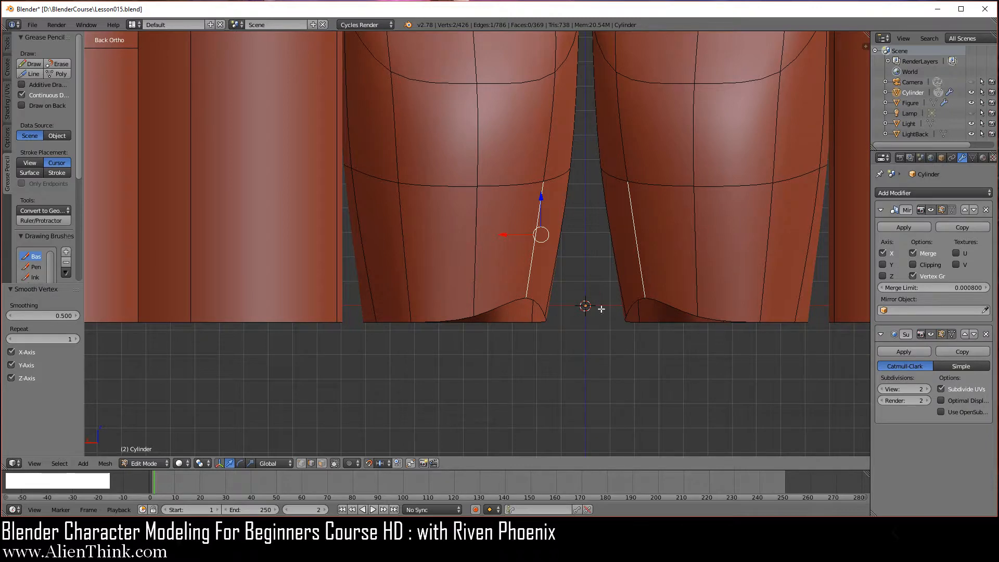
{"action": "key", "text": "a"}
{"action": "scroll", "coordinate": [563, 298], "scroll_direction": "down", "scroll_amount": 3}
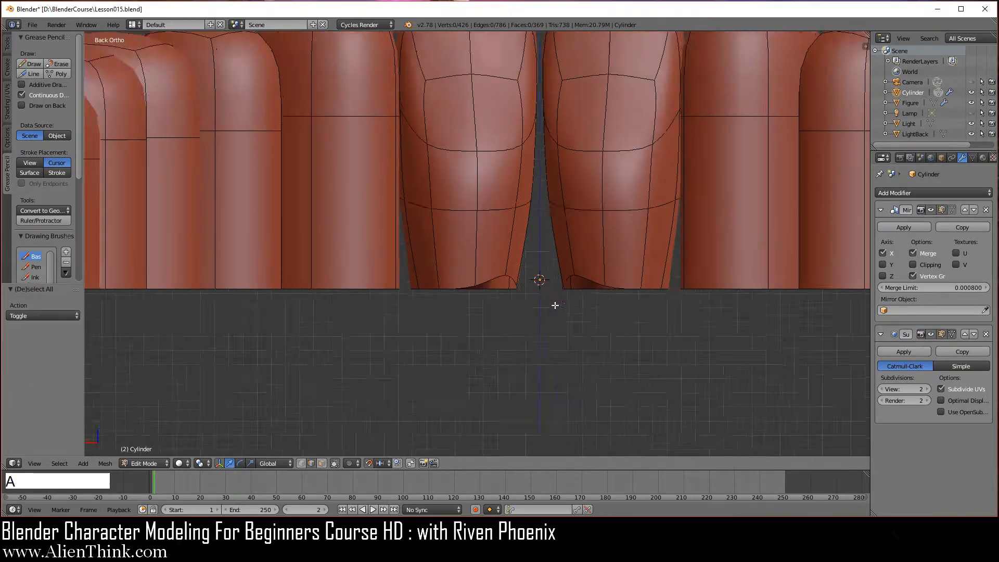
{"action": "middle_click_drag", "start_coordinate": [502, 177], "coordinate": [500, 316], "text": "shift"}
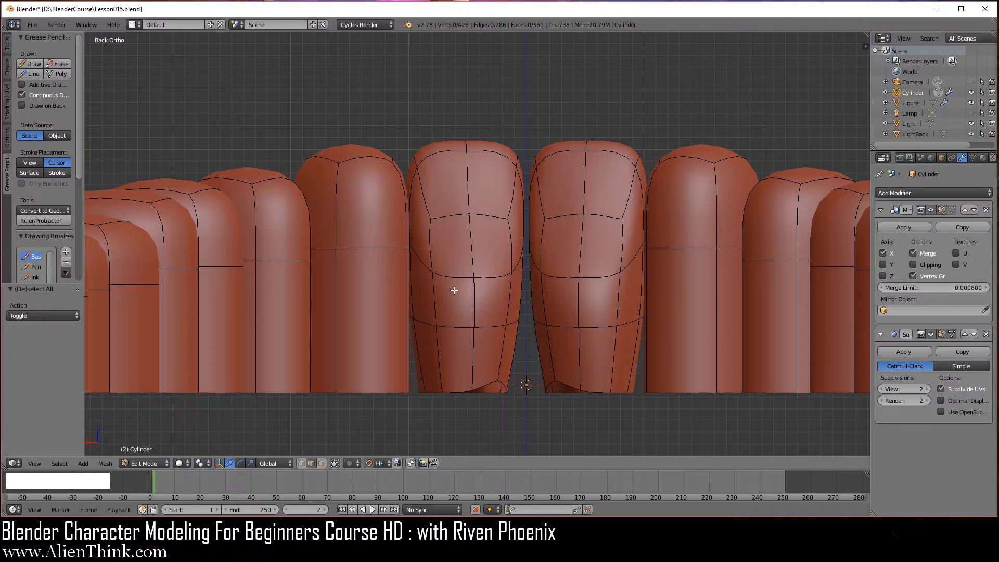
In face mode from the front view, select the front tooth's two tip faces and lower them 0.01 along Z
{"action": "middle_click_drag", "start_coordinate": [422, 284], "coordinate": [310, 246]}
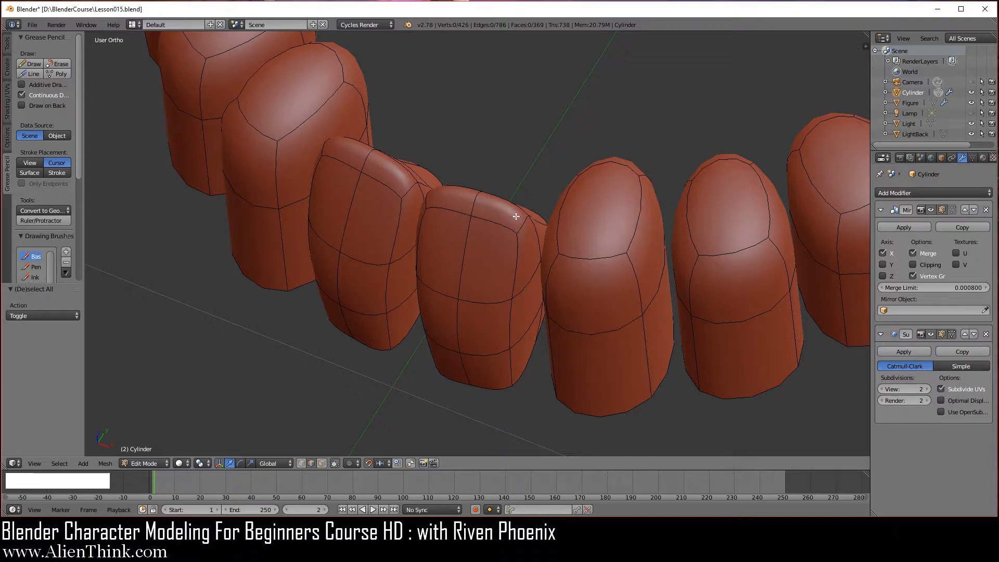
{"action": "middle_click_drag", "start_coordinate": [506, 310], "coordinate": [577, 292]}
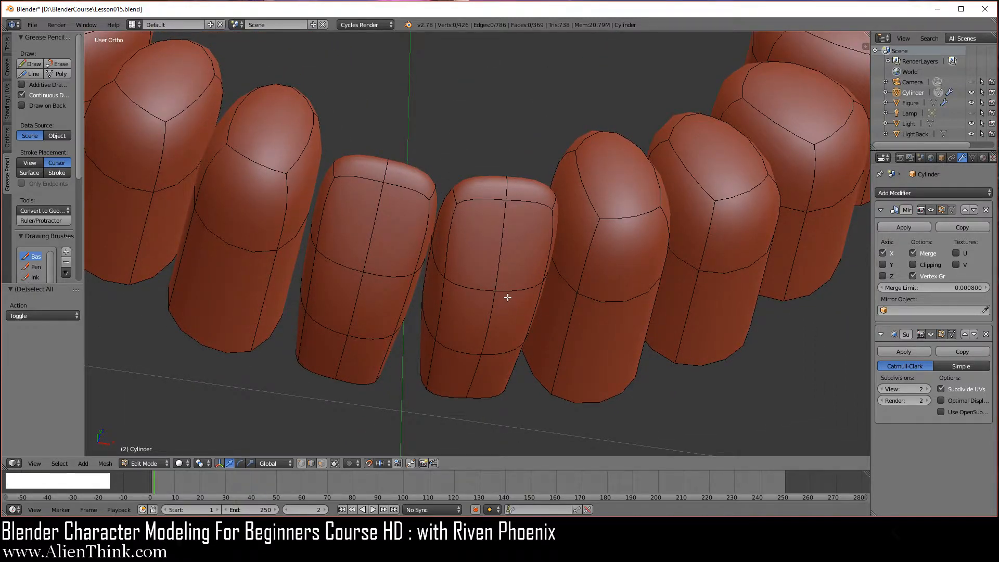
{"action": "key", "text": "KP_1"}
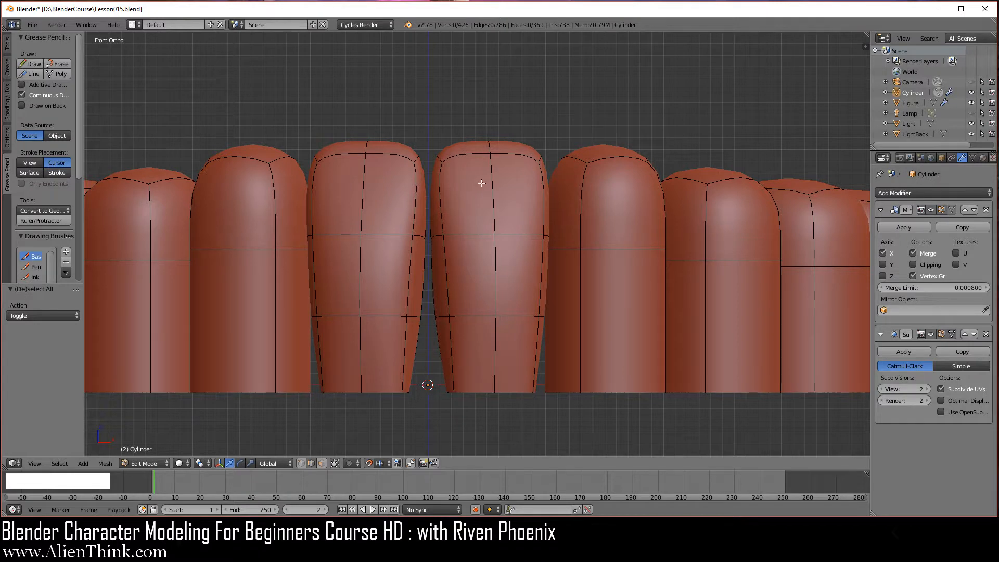
{"action": "left_click", "coordinate": [321, 464]}
{"action": "right_click", "coordinate": [470, 148]}
{"action": "right_click", "coordinate": [509, 144], "text": "shift"}
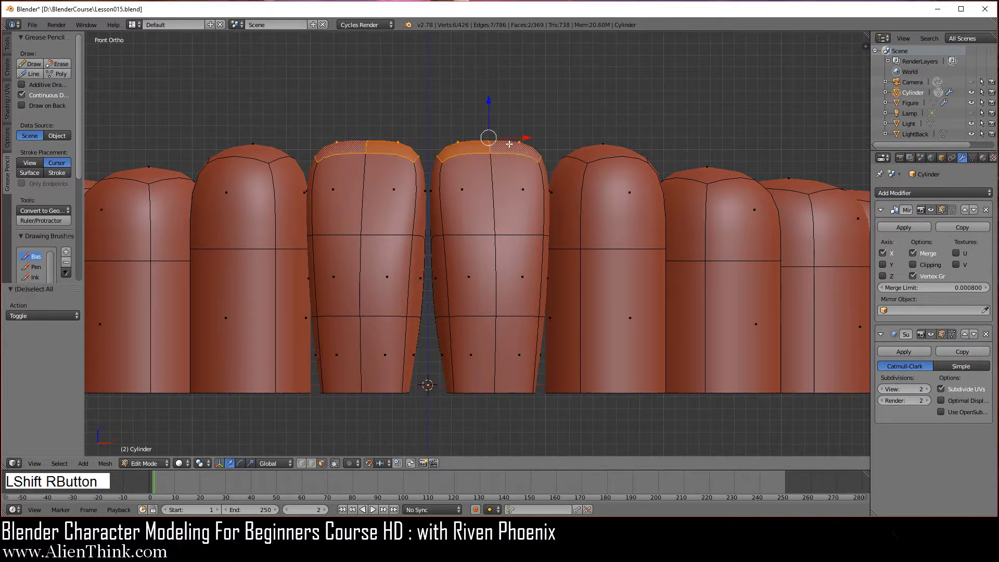
{"action": "left_click_drag", "start_coordinate": [488, 98], "coordinate": [488, 106]}
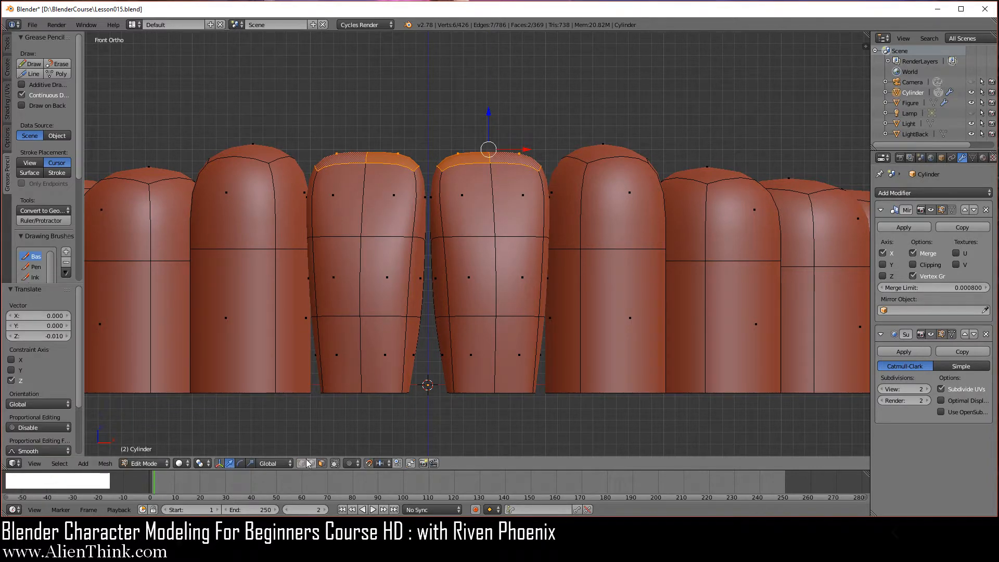
In edge mode, add the three vertical edges along the inner side of the front tooth's front surface to the selection
{"action": "left_click", "coordinate": [309, 462]}
{"action": "middle_click_drag", "start_coordinate": [468, 249], "coordinate": [483, 227]}
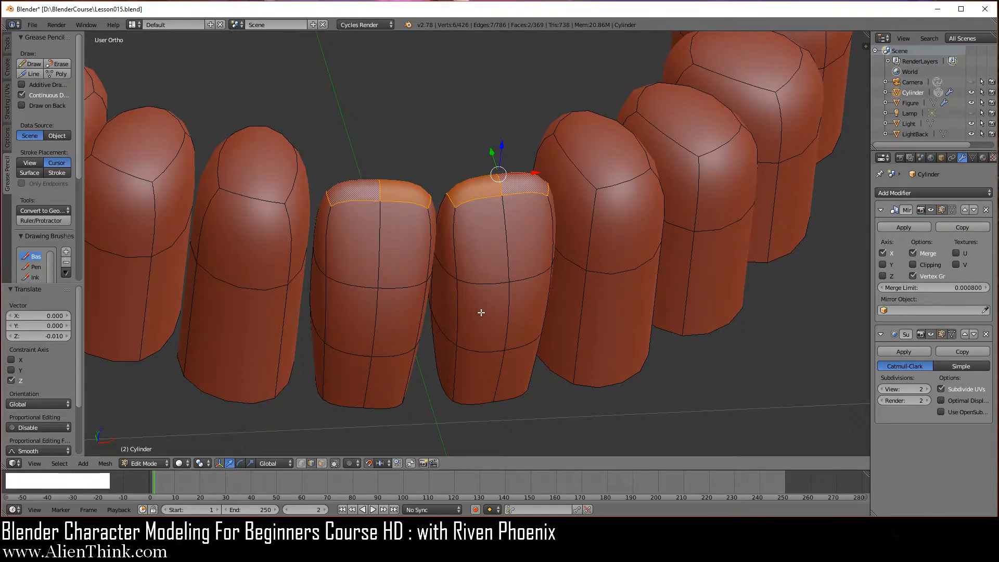
{"action": "key", "text": "shift"}
{"action": "right_click", "coordinate": [460, 258], "text": "shift"}
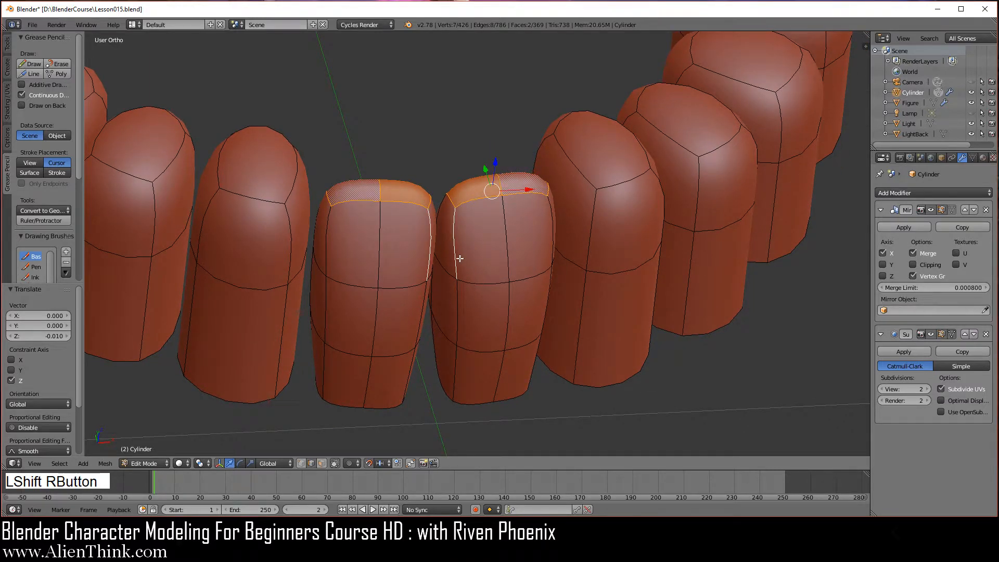
{"action": "right_click", "coordinate": [461, 328], "text": "shift"}
{"action": "right_click", "coordinate": [457, 367], "text": "shift"}
Add the three vertical edges along the outer side of the front tooth's front surface to the selection
{"action": "middle_click_drag", "start_coordinate": [573, 335], "coordinate": [492, 341]}
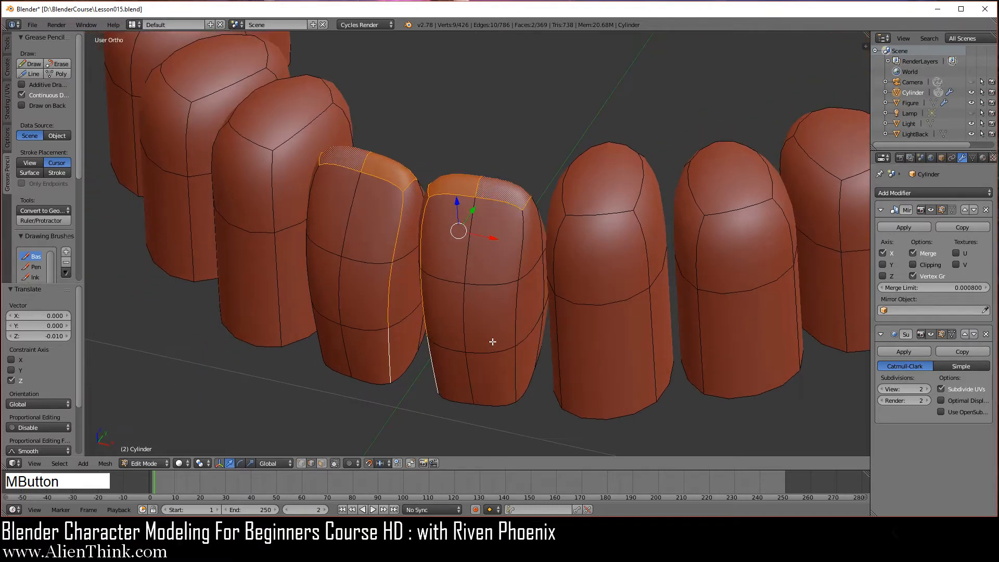
{"action": "key", "text": "shift"}
{"action": "right_click", "coordinate": [521, 259], "text": "shift"}
{"action": "right_click", "coordinate": [517, 312], "text": "shift"}
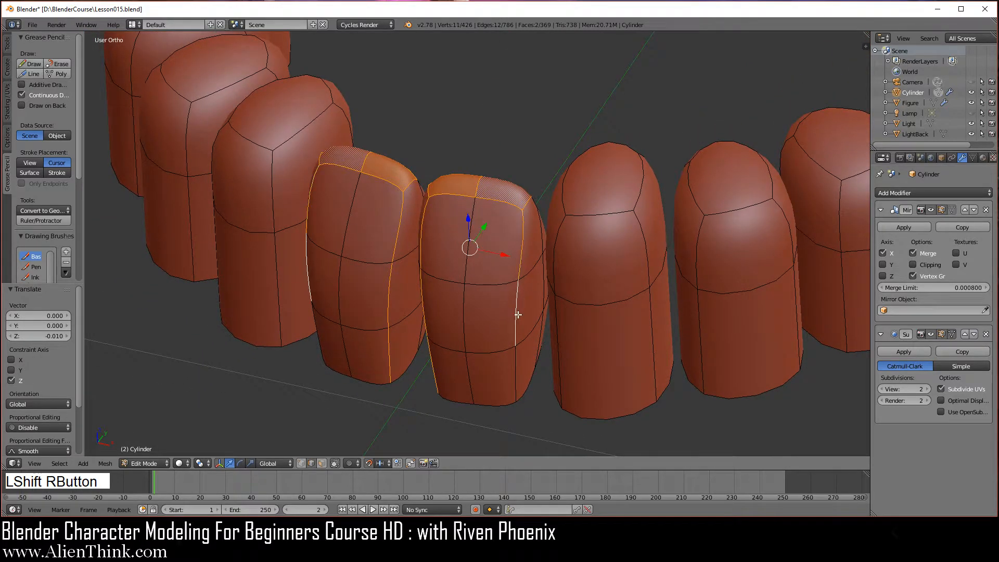
{"action": "right_click", "coordinate": [514, 374], "text": "shift"}
{"action": "middle_click_drag", "start_coordinate": [494, 341], "coordinate": [484, 323]}
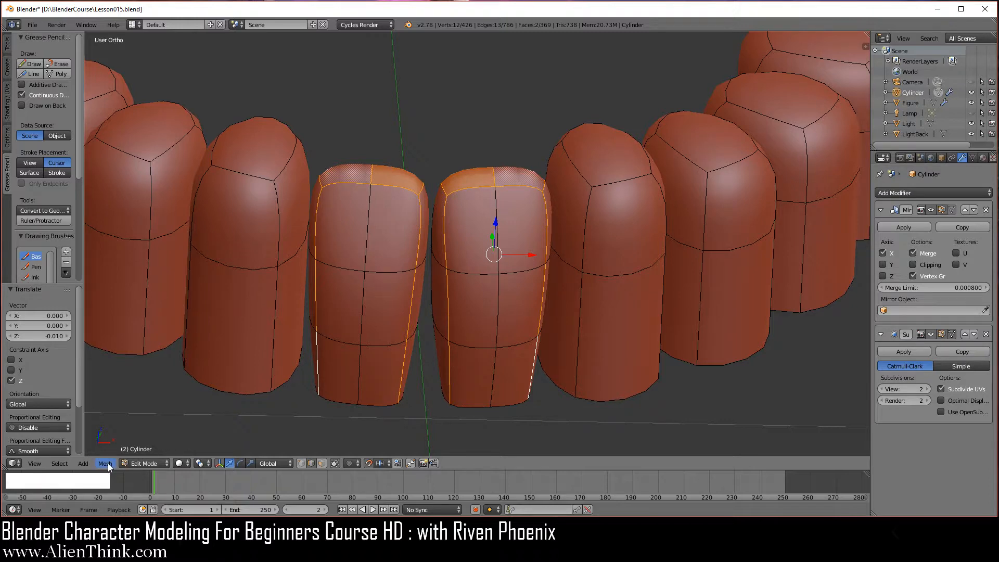
Apply an edge crease of 0.5 to the selected outline edges of the front tooth
{"action": "left_click", "coordinate": [105, 463]}
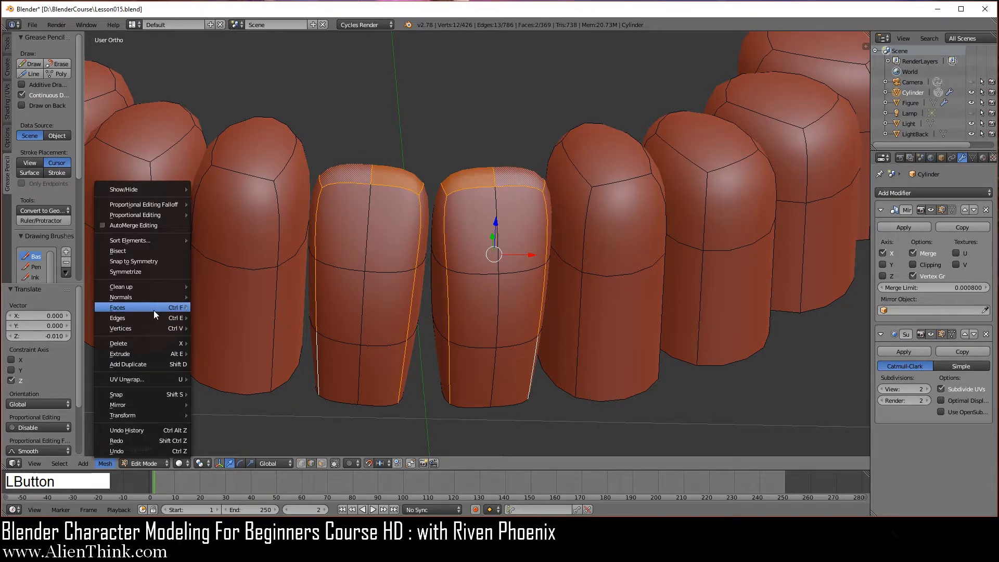
{"action": "mouse_move", "coordinate": [155, 316]}
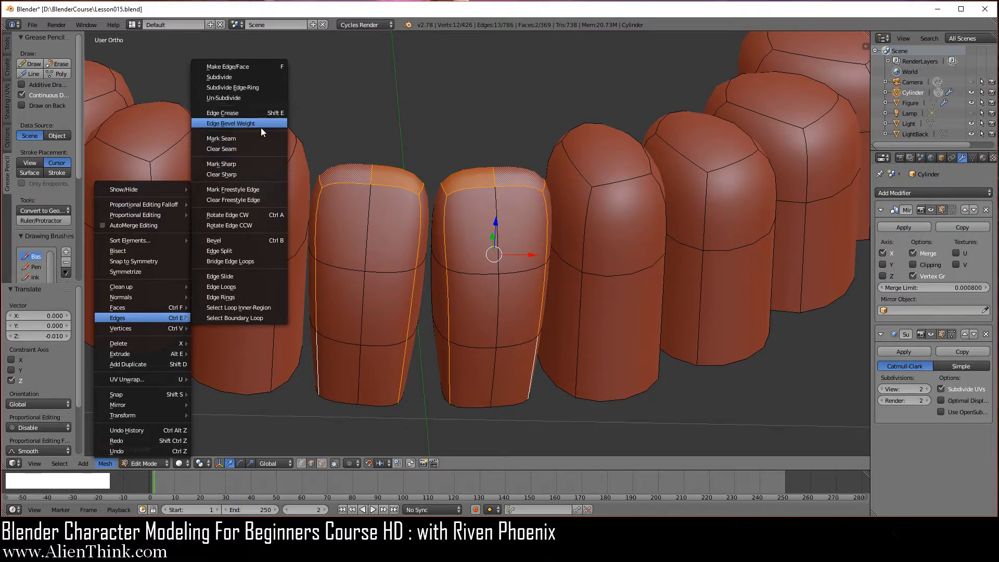
{"action": "left_click", "coordinate": [248, 113]}
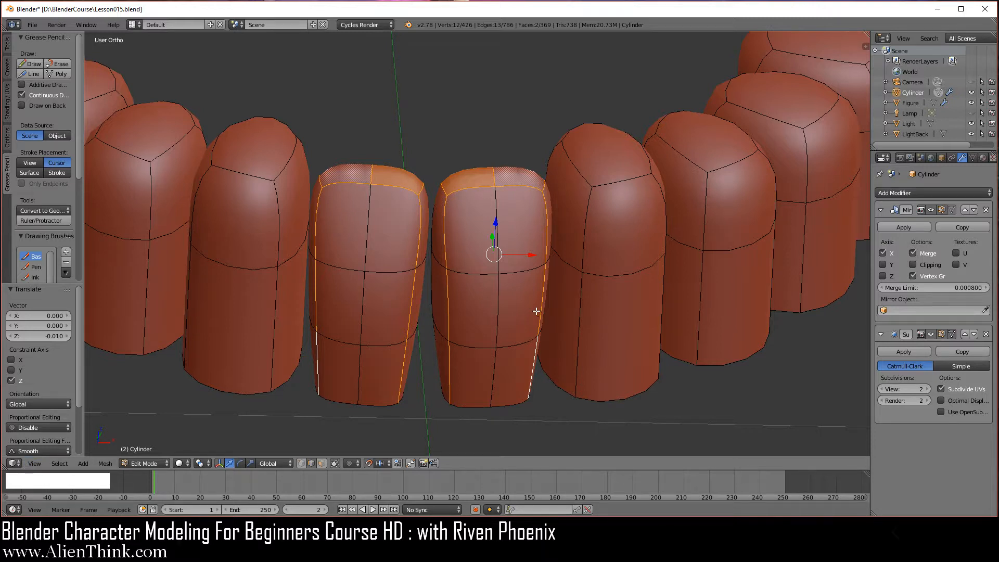
{"action": "scroll", "coordinate": [567, 337], "scroll_direction": "up", "scroll_amount": 1}
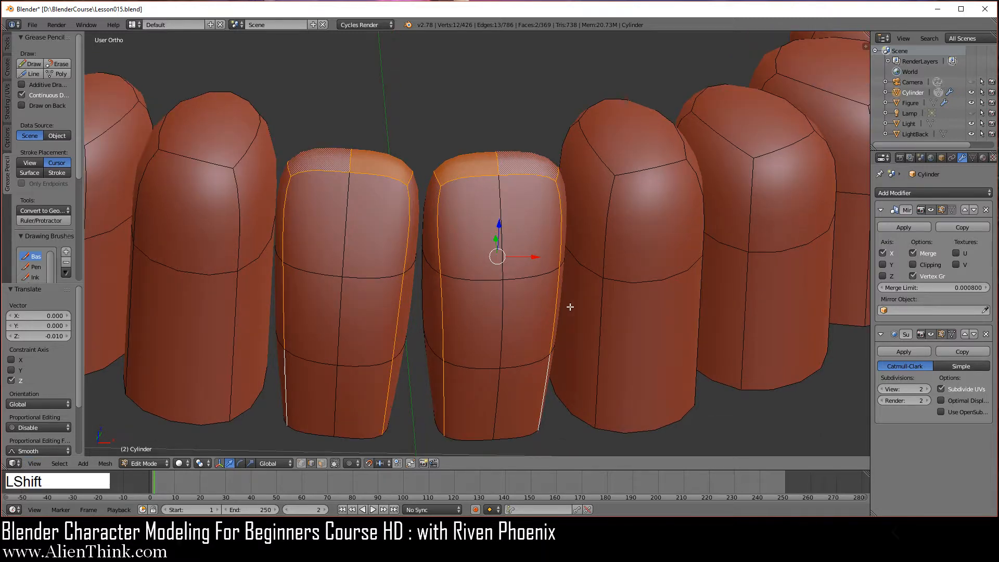
{"action": "key", "text": "shift+e"}
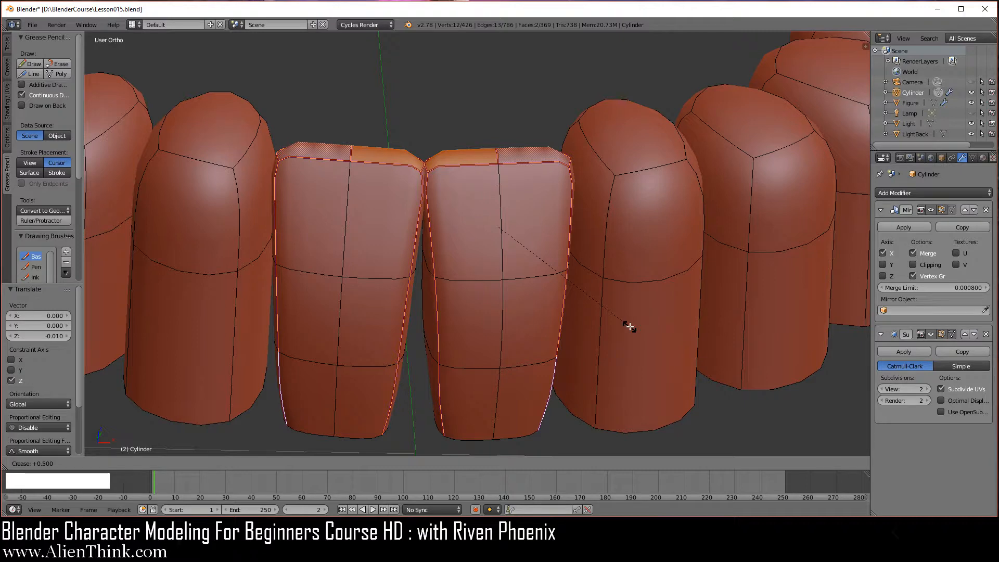
{"action": "left_click", "coordinate": [629, 326]}
Examine the creased front teeth in Object Mode from several angles, and check their lower side edges in Edit Mode
{"action": "key", "text": "Tab"}
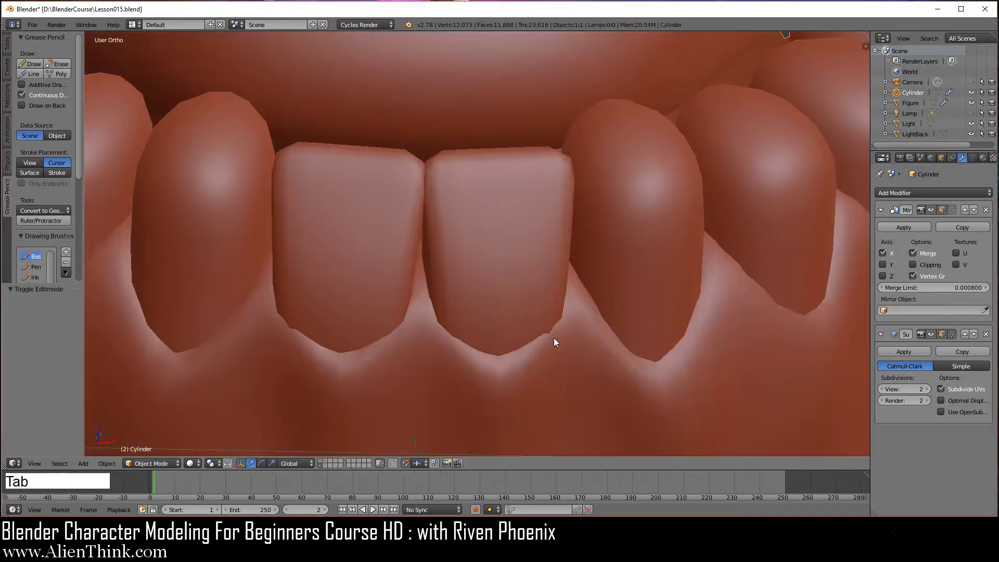
{"action": "middle_click_drag", "start_coordinate": [461, 247], "coordinate": [542, 238]}
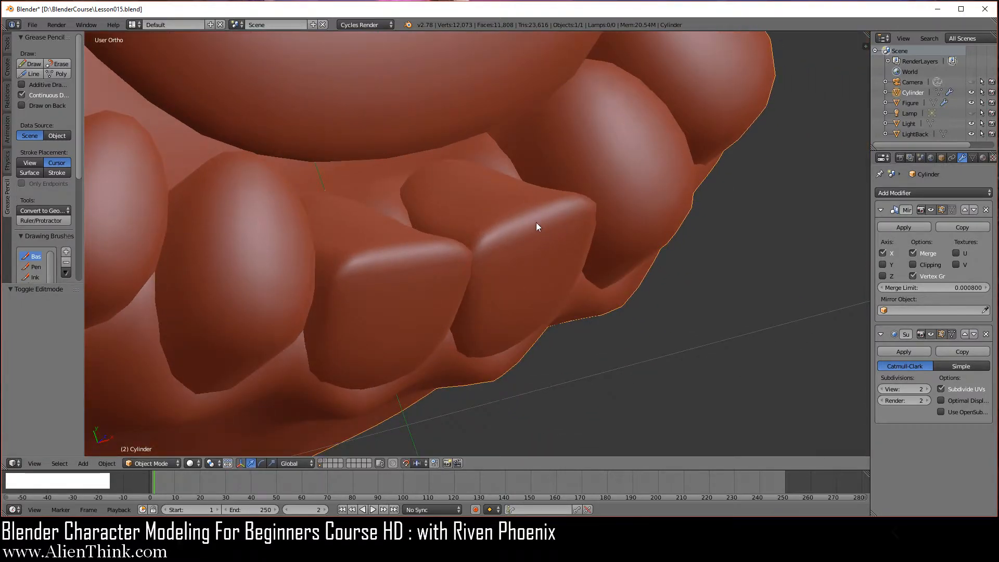
{"action": "middle_click_drag", "start_coordinate": [510, 283], "coordinate": [494, 304]}
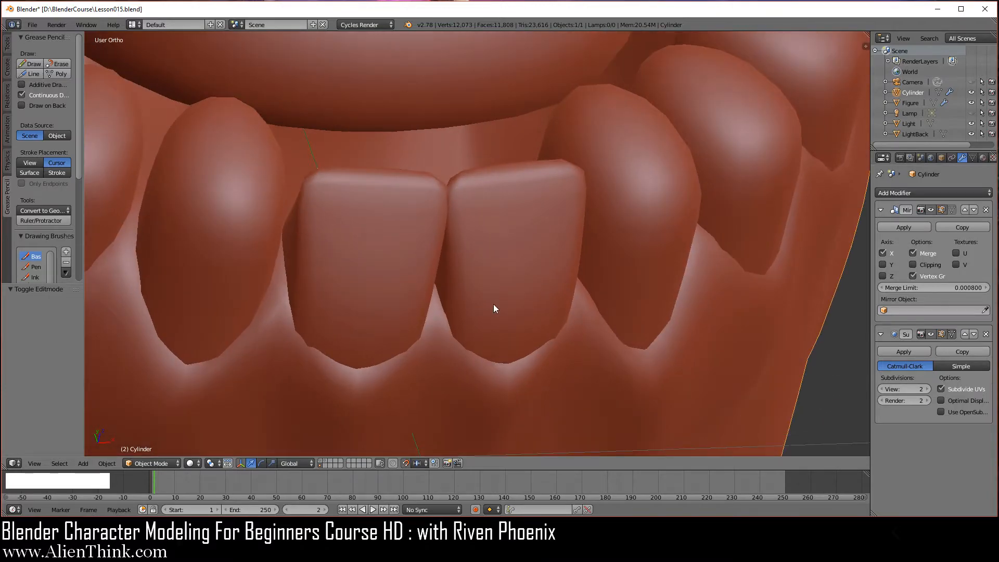
{"action": "key", "text": "Tab"}
{"action": "middle_click_drag", "start_coordinate": [536, 347], "coordinate": [486, 296]}
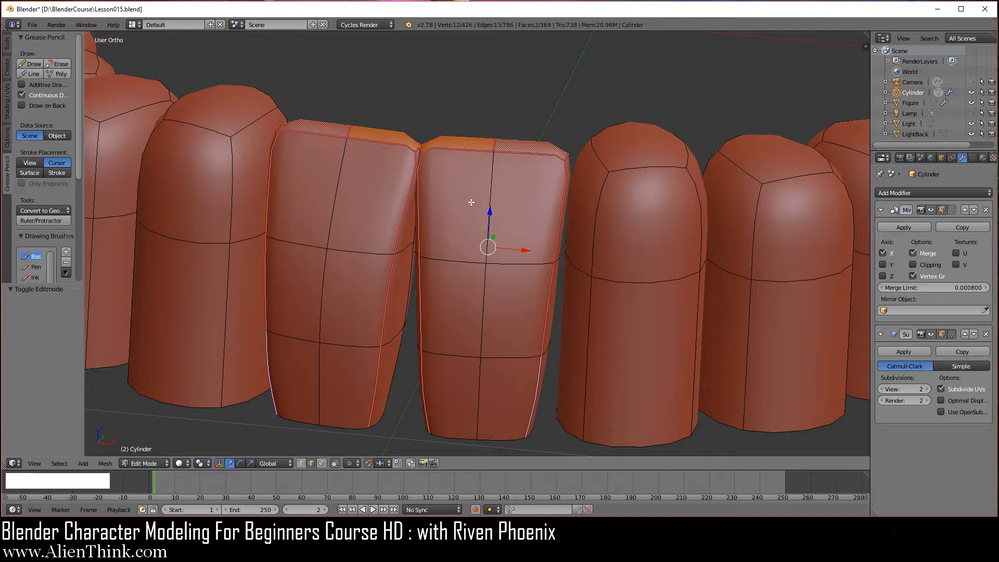
{"action": "middle_click_drag", "start_coordinate": [483, 315], "coordinate": [501, 308]}
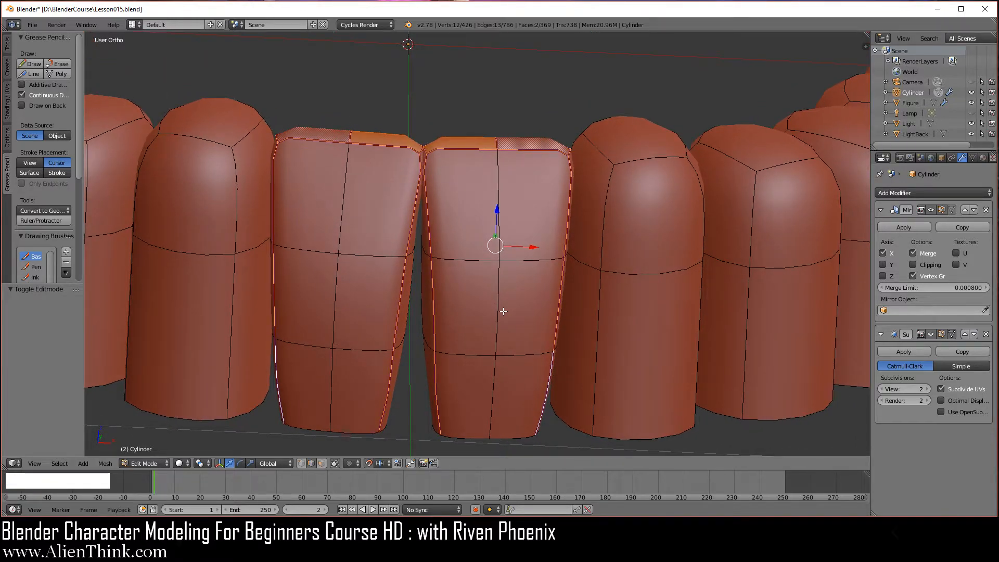
{"action": "key", "text": "KP_1"}
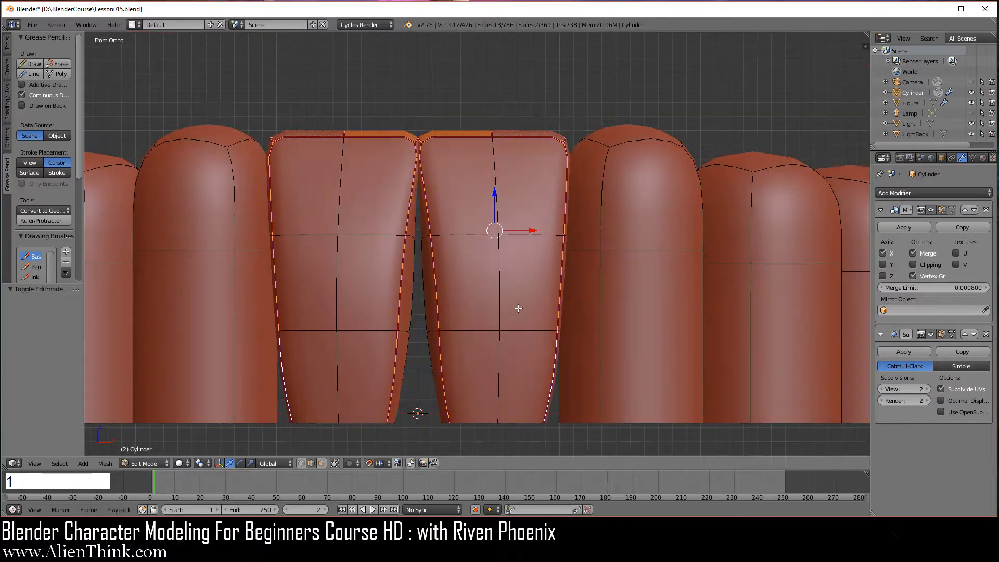
{"action": "middle_click_drag", "start_coordinate": [518, 307], "coordinate": [457, 283], "text": "shift"}
{"action": "scroll", "coordinate": [431, 216], "scroll_direction": "up", "scroll_amount": 5}
{"action": "middle_click_drag", "start_coordinate": [430, 216], "coordinate": [414, 268]}
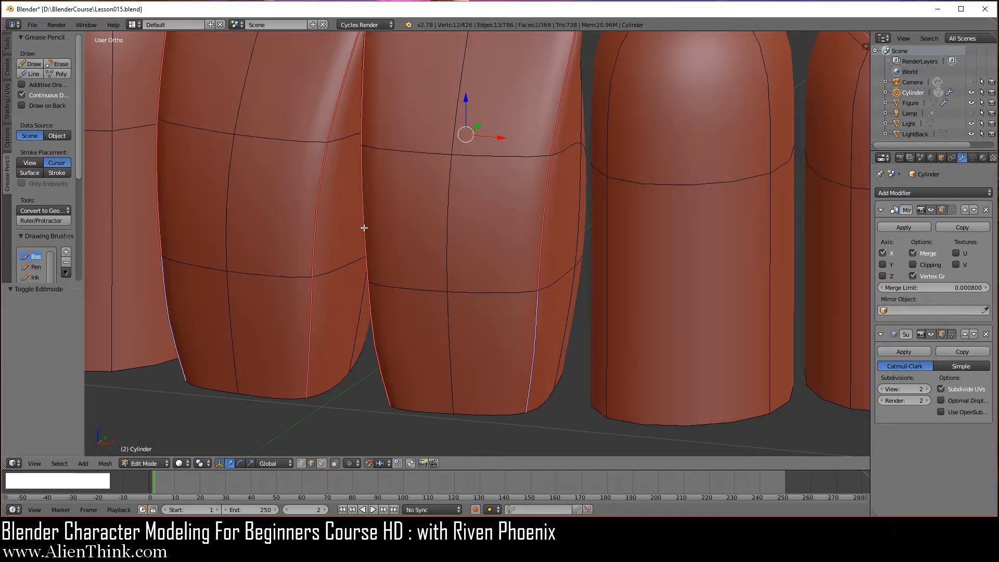
{"action": "middle_click_drag", "start_coordinate": [371, 312], "coordinate": [481, 315]}
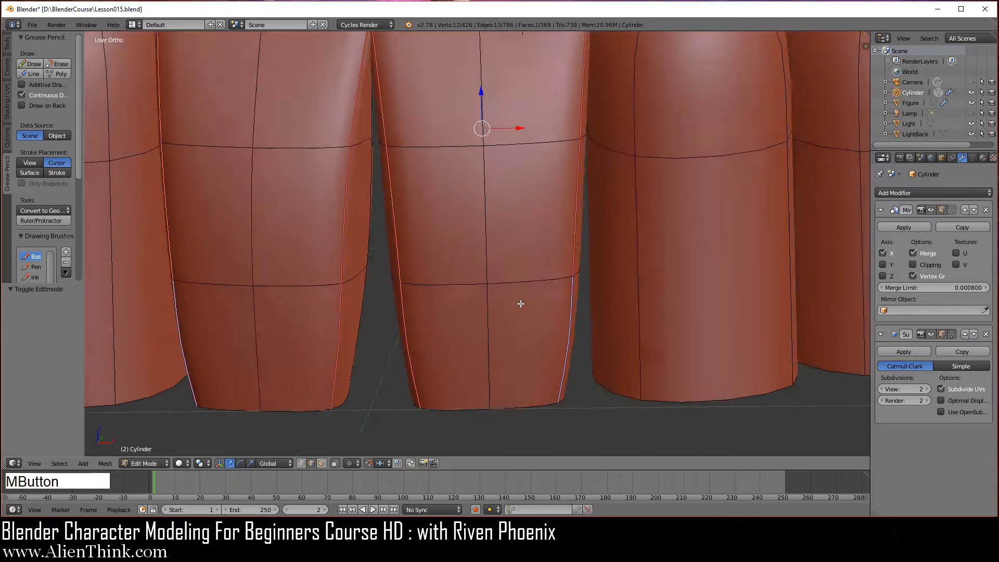
From the front view, select the lowest creased vertical edge on each side of the front tooth, smooth both once, and clear the selection
{"action": "key", "text": "KP_1"}
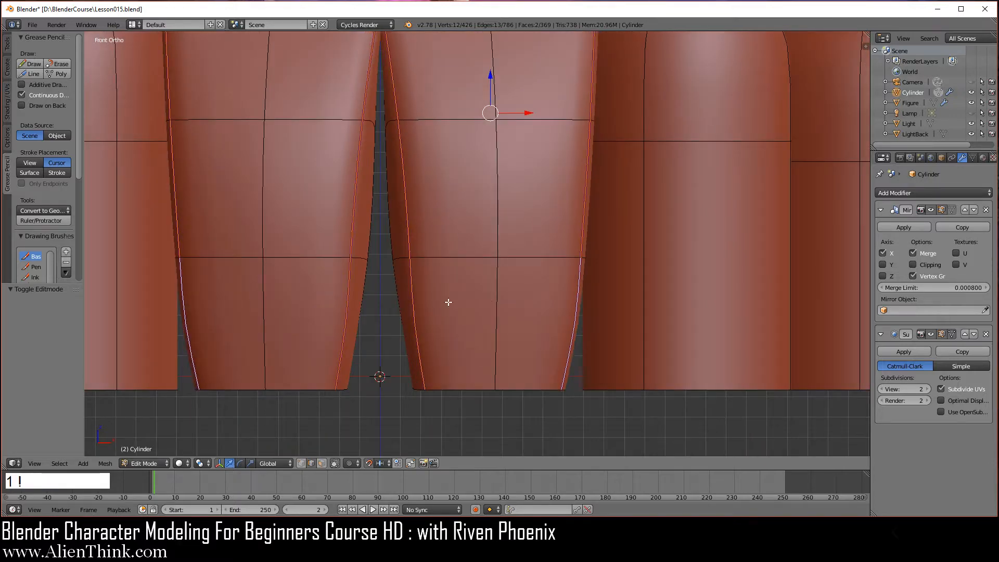
{"action": "right_click", "coordinate": [416, 285]}
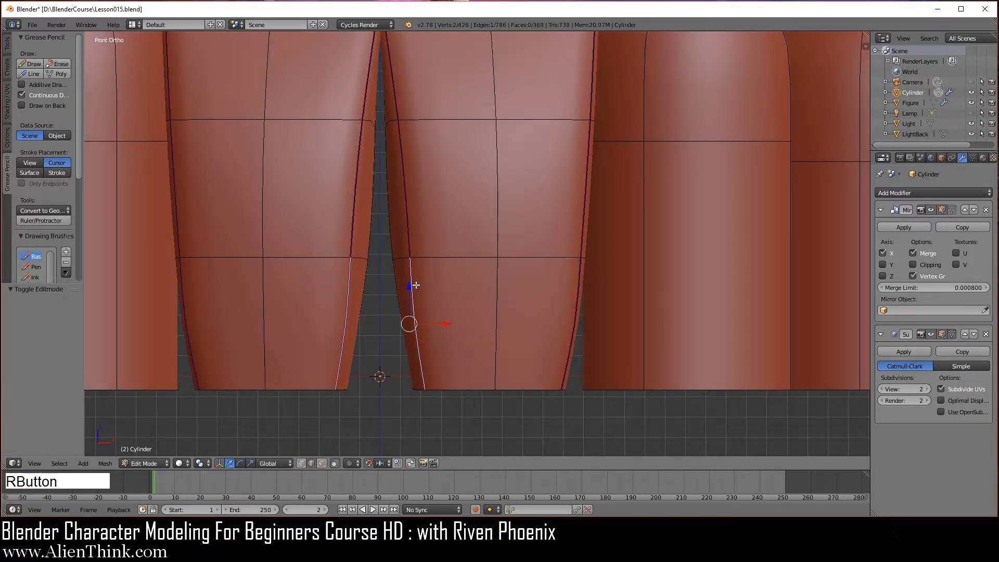
{"action": "right_click", "coordinate": [576, 290], "text": "shift"}
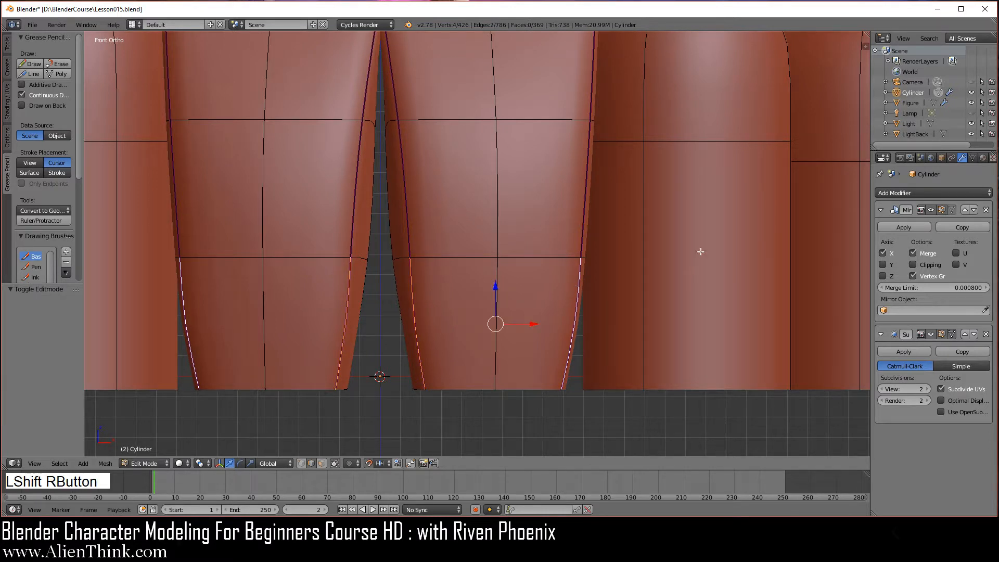
{"action": "key", "text": "w"}
{"action": "left_click", "coordinate": [715, 234]}
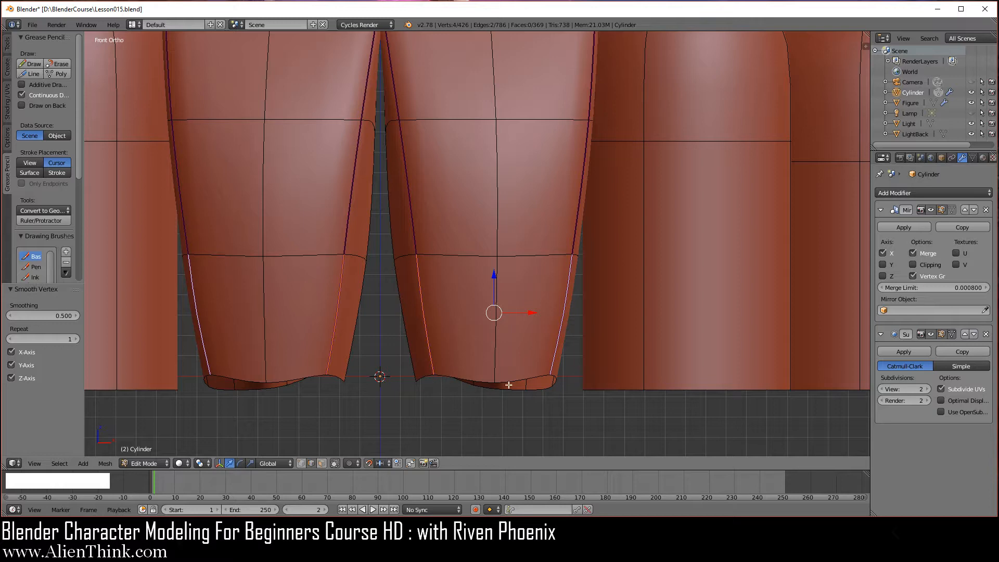
{"action": "middle_click_drag", "start_coordinate": [512, 272], "coordinate": [489, 410], "text": "shift"}
{"action": "key", "text": "a"}
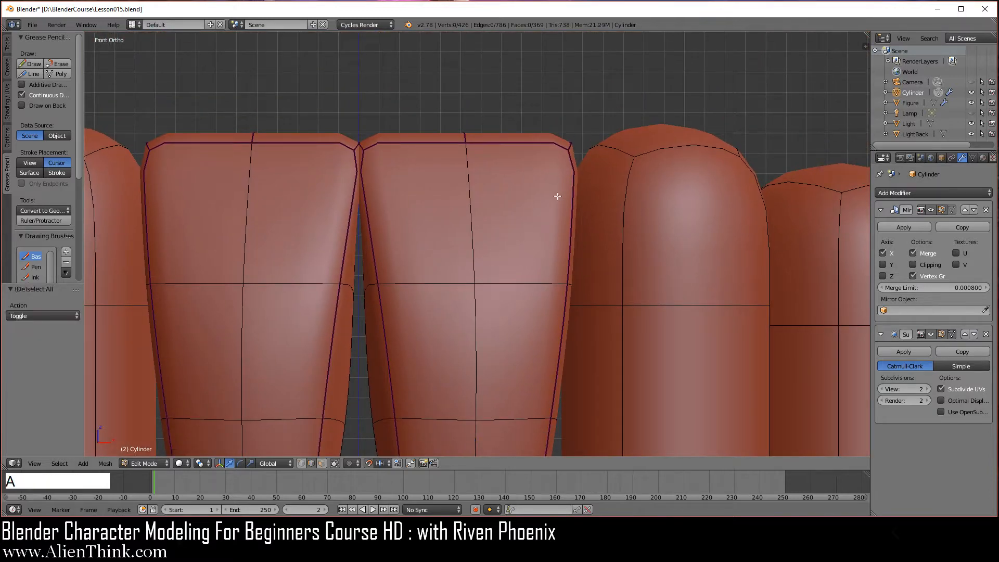
Select the short edge at the front tooth's outer tip corner, raise it along Z, and move it 0.03 along X
{"action": "middle_click_drag", "start_coordinate": [557, 200], "coordinate": [460, 328], "text": "shift"}
{"action": "right_click", "coordinate": [519, 219]}
{"action": "key", "text": "KP_1"}
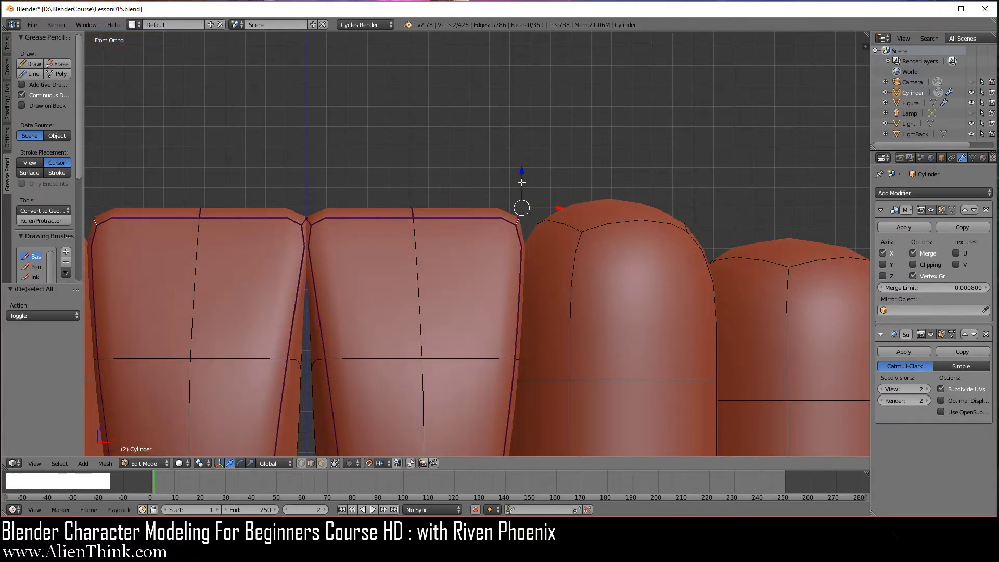
{"action": "left_click_drag", "start_coordinate": [521, 172], "coordinate": [522, 120]}
{"action": "left_click_drag", "start_coordinate": [560, 148], "coordinate": [615, 147]}
Smooth the raised edge at the front tooth's outer tip corner twice
{"action": "key", "text": "w"}
{"action": "left_click", "coordinate": [670, 146]}
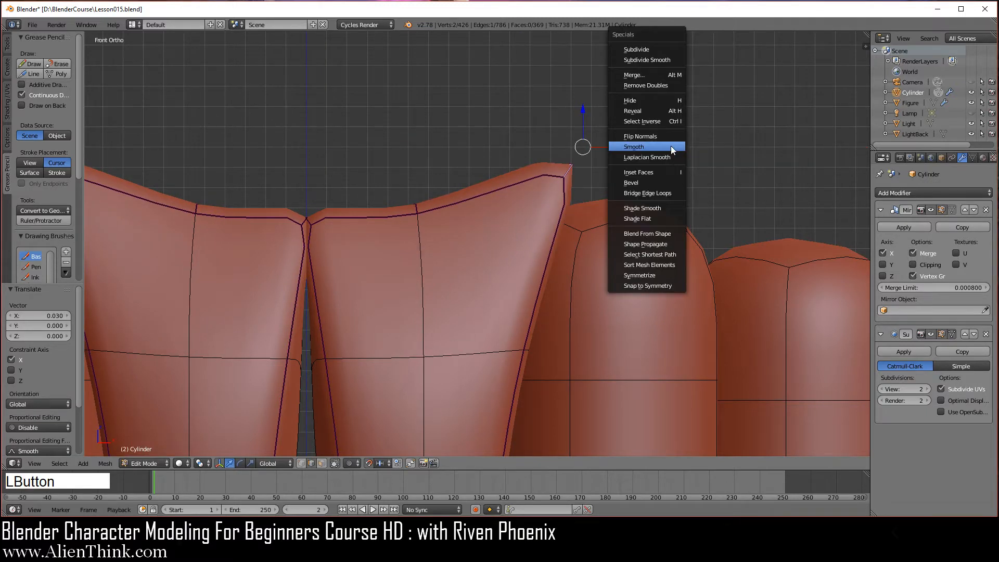
{"action": "key", "text": "w"}
{"action": "left_click", "coordinate": [670, 145]}
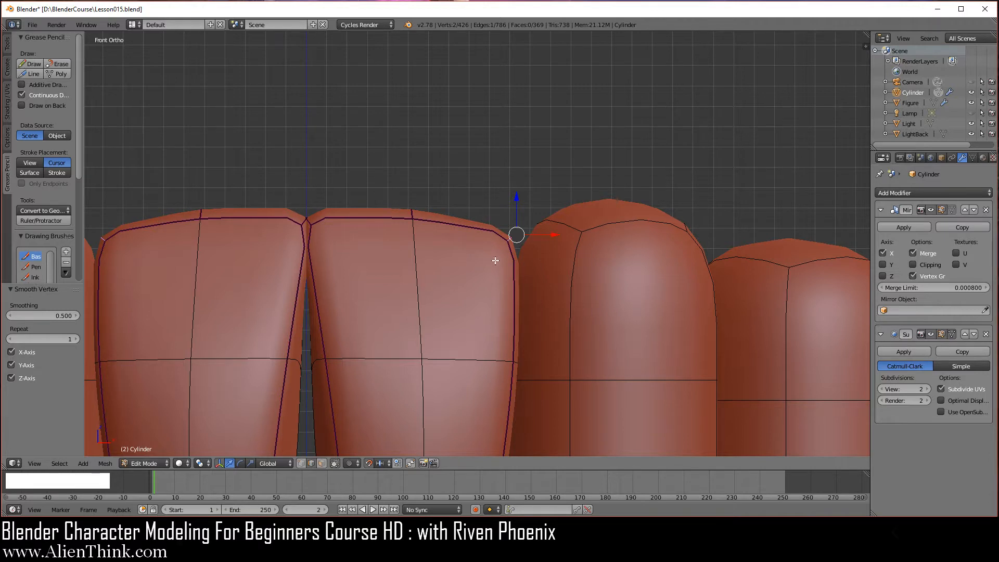
Smooth the edge at the front tooth's inner tip corner once, and move it -0.01 along X and 0.01 along Z
{"action": "middle_click_drag", "start_coordinate": [495, 261], "coordinate": [577, 249], "text": "shift"}
{"action": "scroll", "coordinate": [455, 257], "scroll_direction": "up", "scroll_amount": 2}
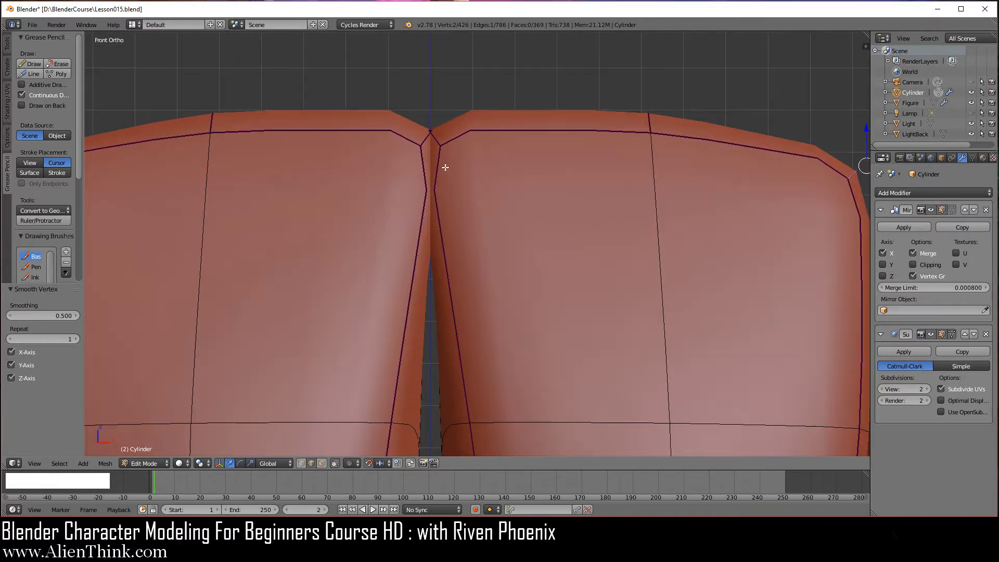
{"action": "right_click", "coordinate": [437, 146]}
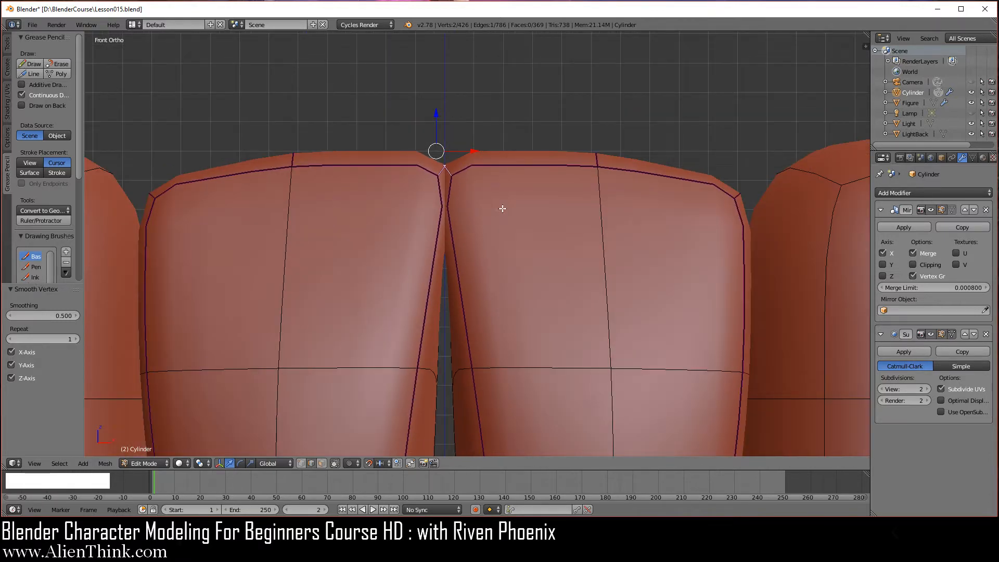
{"action": "key", "text": "w"}
{"action": "left_click", "coordinate": [548, 199]}
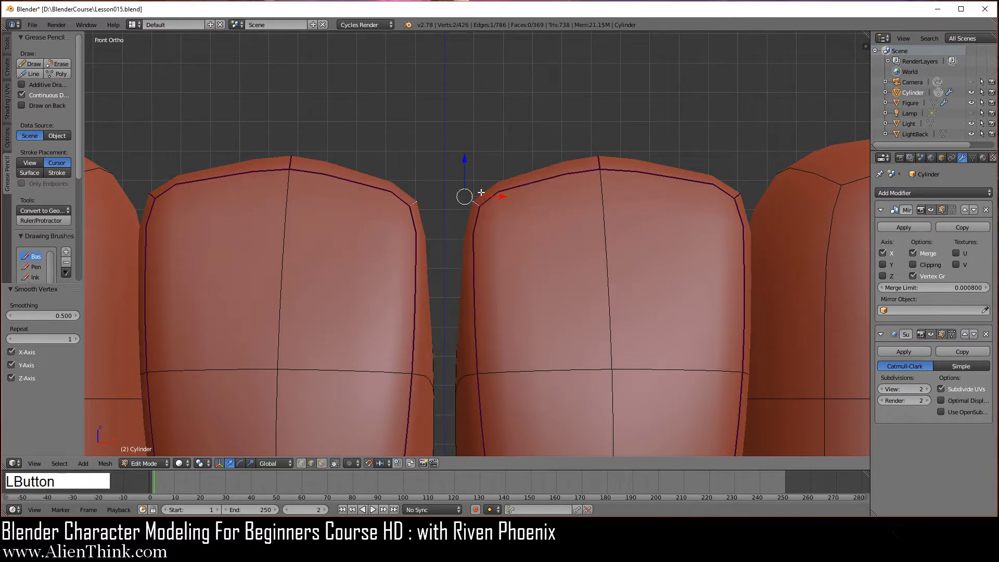
{"action": "left_click_drag", "start_coordinate": [501, 196], "coordinate": [471, 196]}
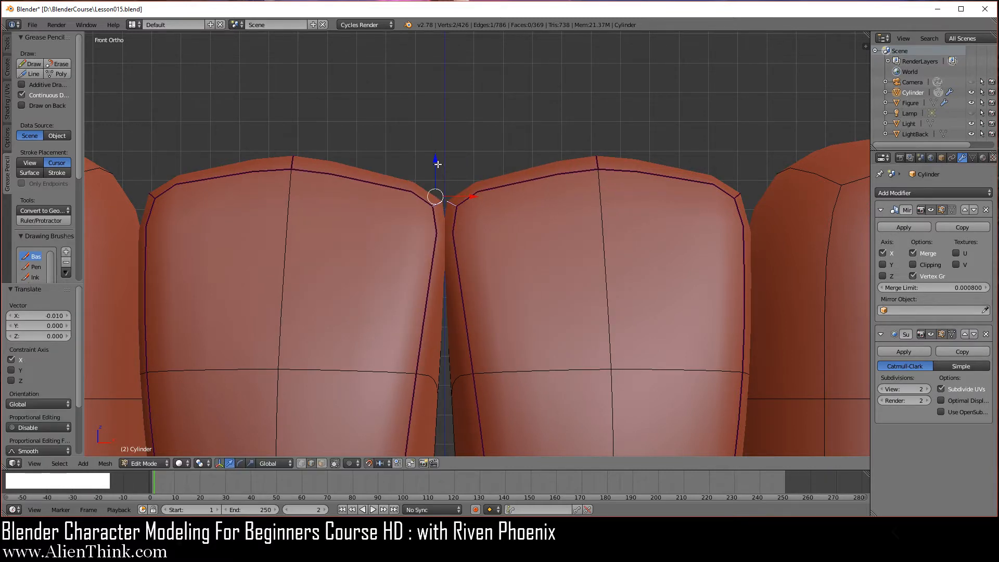
{"action": "left_click_drag", "start_coordinate": [434, 151], "coordinate": [435, 156]}
Examine the rounded tips of the front teeth in Object Mode from an angle and from the front
{"action": "middle_click_drag", "start_coordinate": [529, 350], "coordinate": [526, 194], "text": "shift"}
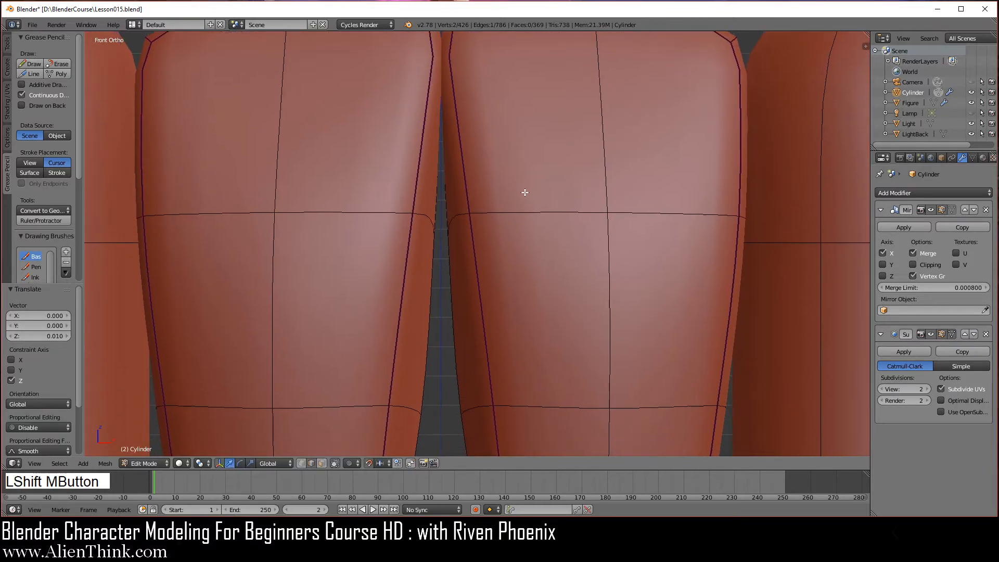
{"action": "key", "text": "Tab"}
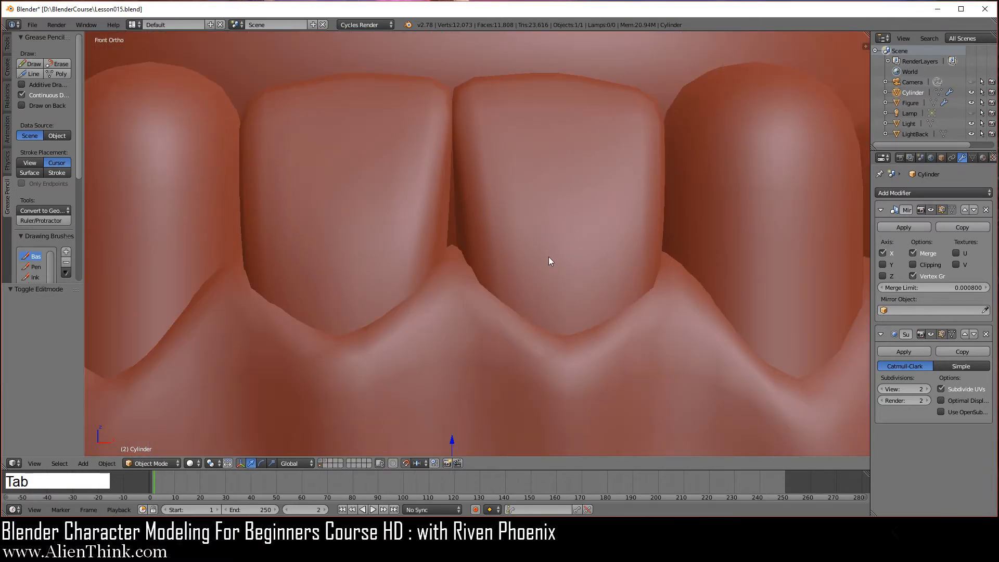
{"action": "middle_click_drag", "start_coordinate": [551, 260], "coordinate": [444, 339]}
{"action": "scroll", "coordinate": [495, 310], "scroll_direction": "down", "scroll_amount": 5}
{"action": "mouse_move", "coordinate": [495, 310]}
{"action": "middle_mouse_down"}
{"action": "mouse_move", "coordinate": [463, 282]}
{"action": "mouse_move", "coordinate": [449, 407]}
{"action": "mouse_move", "coordinate": [526, 269]}
{"action": "mouse_move", "coordinate": [494, 319]}
{"action": "middle_mouse_up"}
{"action": "scroll", "coordinate": [494, 320], "scroll_direction": "up", "scroll_amount": 5}
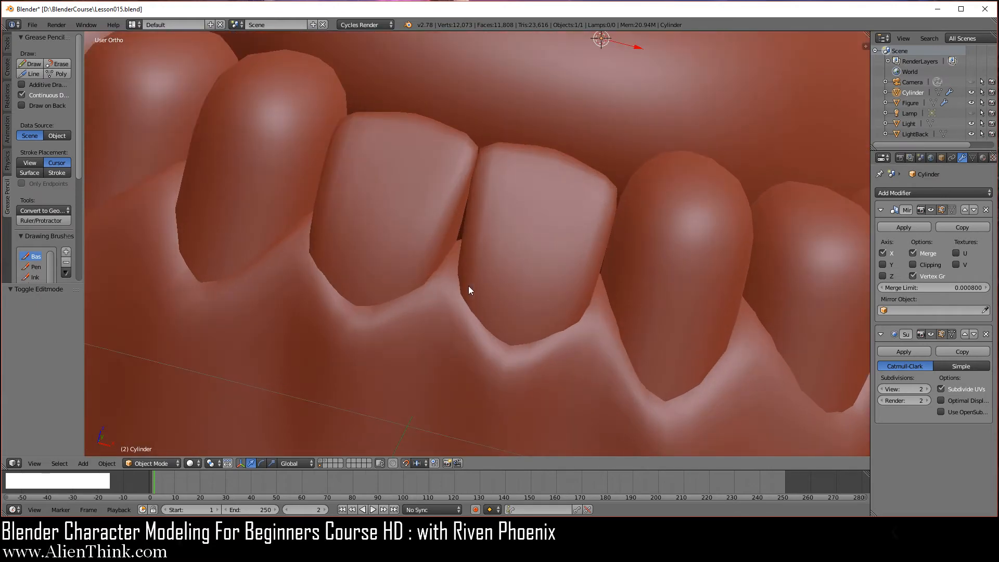
{"action": "scroll", "coordinate": [463, 249], "scroll_direction": "down", "scroll_amount": 3}
{"action": "key", "text": "KP_1"}
{"action": "scroll", "coordinate": [486, 278], "scroll_direction": "up", "scroll_amount": 4}
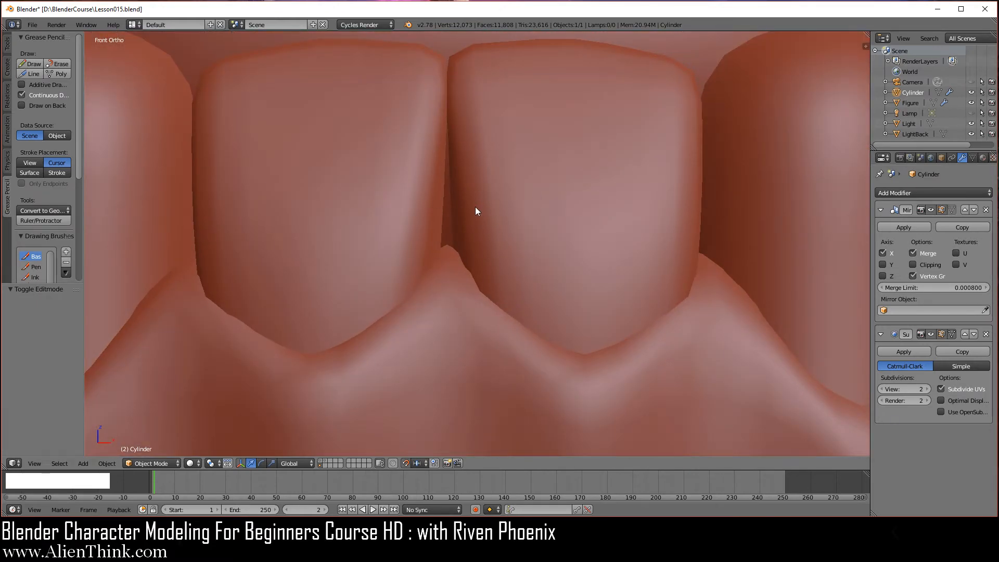
In Edit Mode, select the middle vertical edge on the inner side of the front tooth's front surface and move it -0.01 along X
{"action": "key", "text": "Tab"}
{"action": "scroll", "coordinate": [474, 213], "scroll_direction": "up", "scroll_amount": 2}
{"action": "right_click", "coordinate": [512, 286]}
{"action": "scroll", "coordinate": [512, 286], "scroll_direction": "down", "scroll_amount": 3}
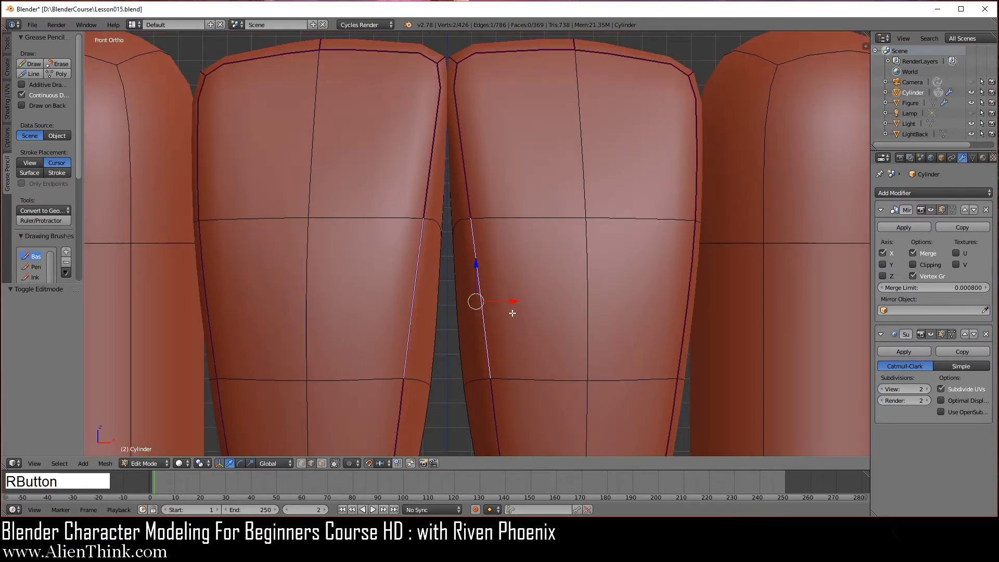
{"action": "scroll", "coordinate": [508, 319], "scroll_direction": "up", "scroll_amount": 2}
{"action": "middle_click_drag", "start_coordinate": [508, 319], "coordinate": [515, 263], "text": "shift"}
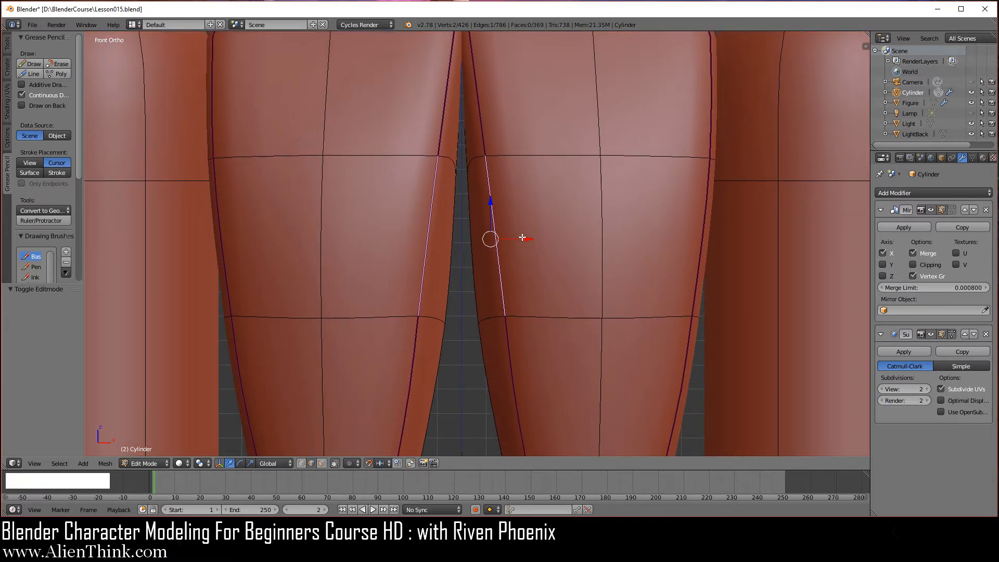
{"action": "left_click_drag", "start_coordinate": [529, 239], "coordinate": [515, 239]}
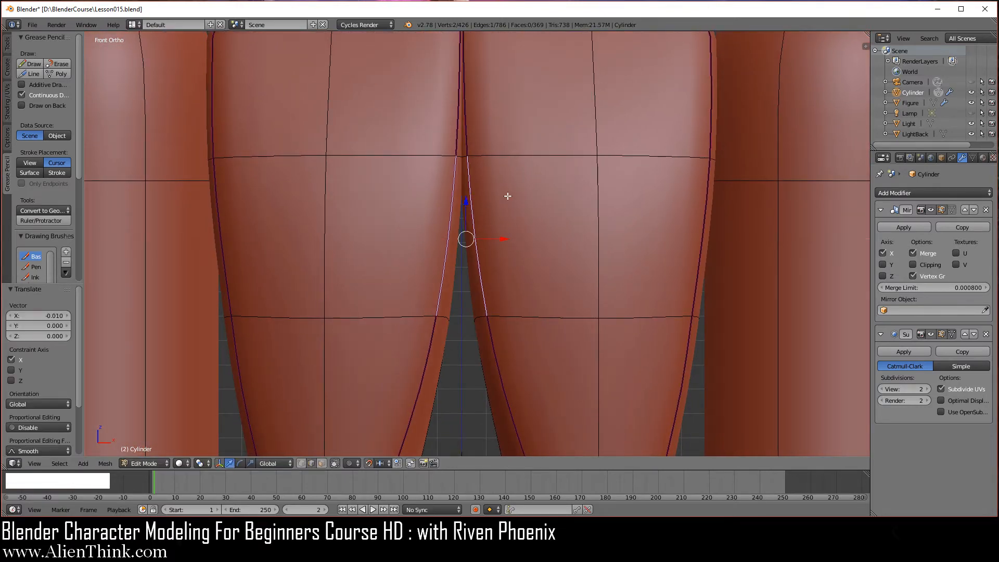
With snapping off, shift the upper vertical edge on the inner side of the front tooth's front surface slightly in positive X and check the shape in Object Mode
{"action": "middle_click_drag", "start_coordinate": [507, 196], "coordinate": [525, 303], "text": "shift"}
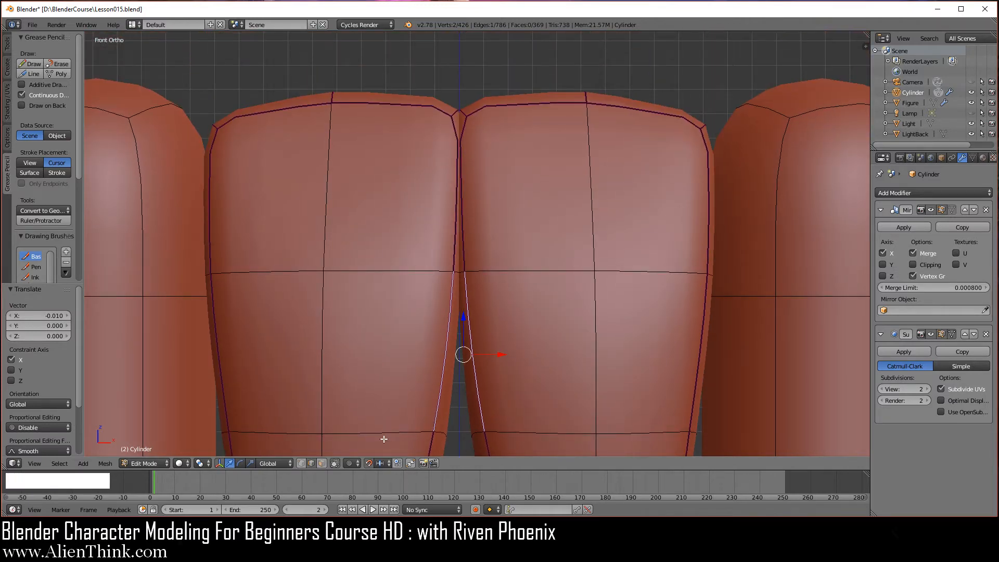
{"action": "left_click", "coordinate": [368, 465]}
{"action": "scroll", "coordinate": [479, 272], "scroll_direction": "up", "scroll_amount": 3}
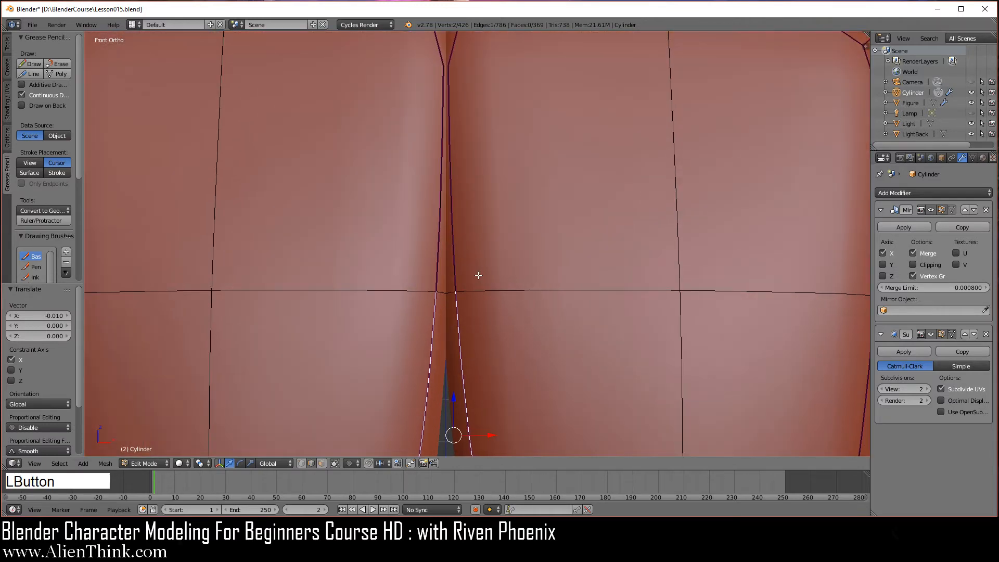
{"action": "middle_click_drag", "start_coordinate": [481, 252], "coordinate": [416, 436], "text": "shift"}
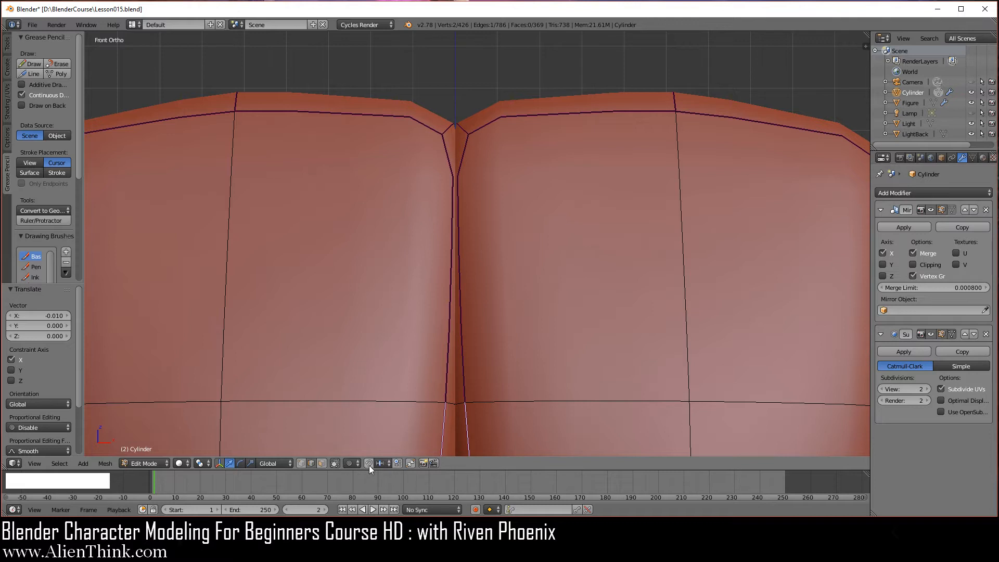
{"action": "right_click", "coordinate": [463, 267]}
{"action": "middle_click_drag", "start_coordinate": [516, 329], "coordinate": [487, 288], "text": "shift"}
{"action": "scroll", "coordinate": [470, 263], "scroll_direction": "up", "scroll_amount": 2}
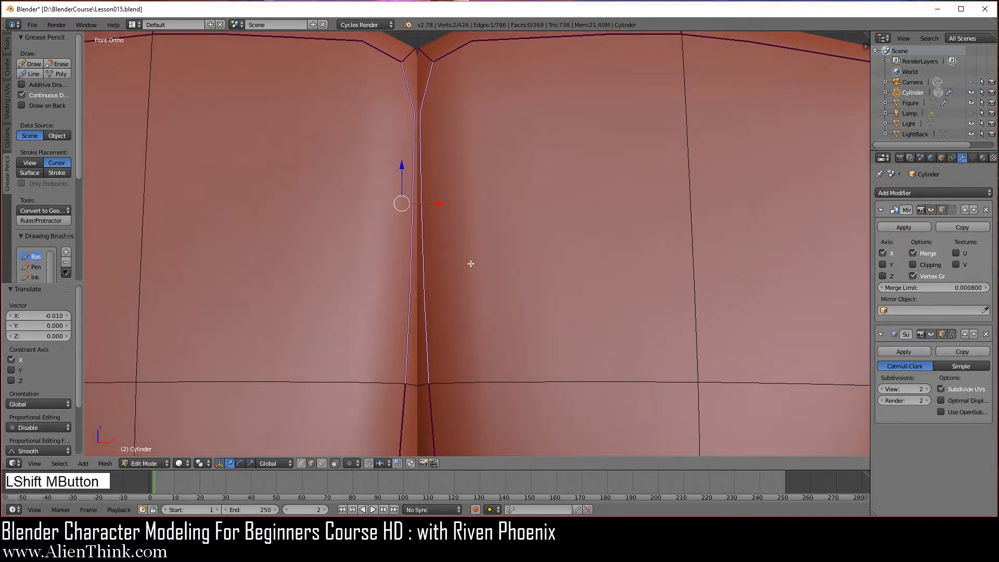
{"action": "mouse_move", "coordinate": [423, 195]}
{"action": "left_mouse_down"}
{"action": "mouse_move", "coordinate": [453, 198]}
{"action": "mouse_move", "coordinate": [438, 202]}
{"action": "left_mouse_up"}
{"action": "scroll", "coordinate": [438, 202], "scroll_direction": "down", "scroll_amount": 5}
{"action": "key", "text": "Tab"}
{"action": "middle_click_drag", "start_coordinate": [515, 313], "coordinate": [495, 264], "text": "shift"}
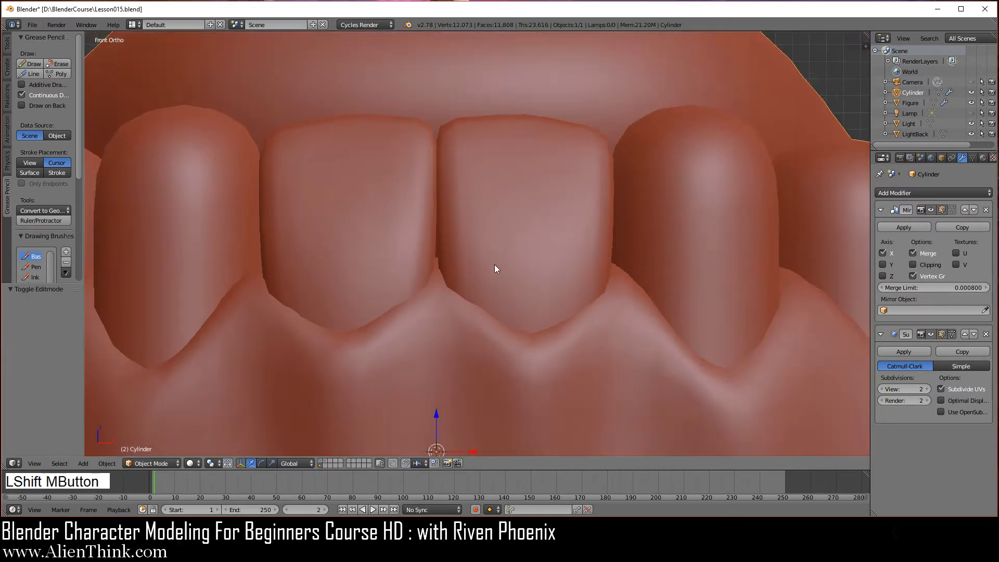
{"action": "scroll", "coordinate": [494, 264], "scroll_direction": "down", "scroll_amount": 2}
In Edit Mode from the top view, select the four faces at the front tooth's back and move them along negative Y with snapping on
{"action": "key", "text": "KP_7"}
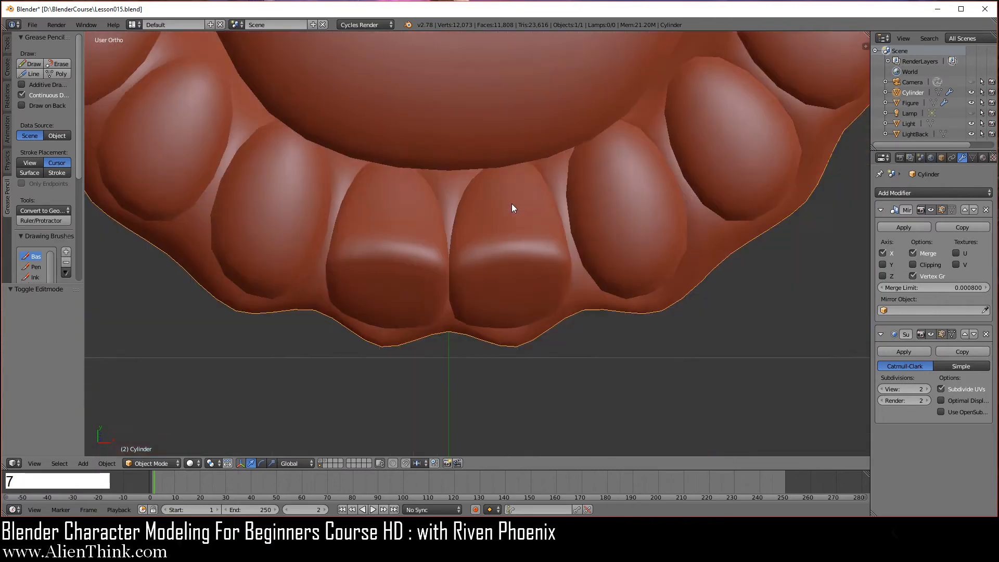
{"action": "scroll", "coordinate": [511, 239], "scroll_direction": "up", "scroll_amount": 2}
{"action": "middle_click_drag", "start_coordinate": [501, 236], "coordinate": [509, 252], "text": "shift"}
{"action": "key", "text": "Tab"}
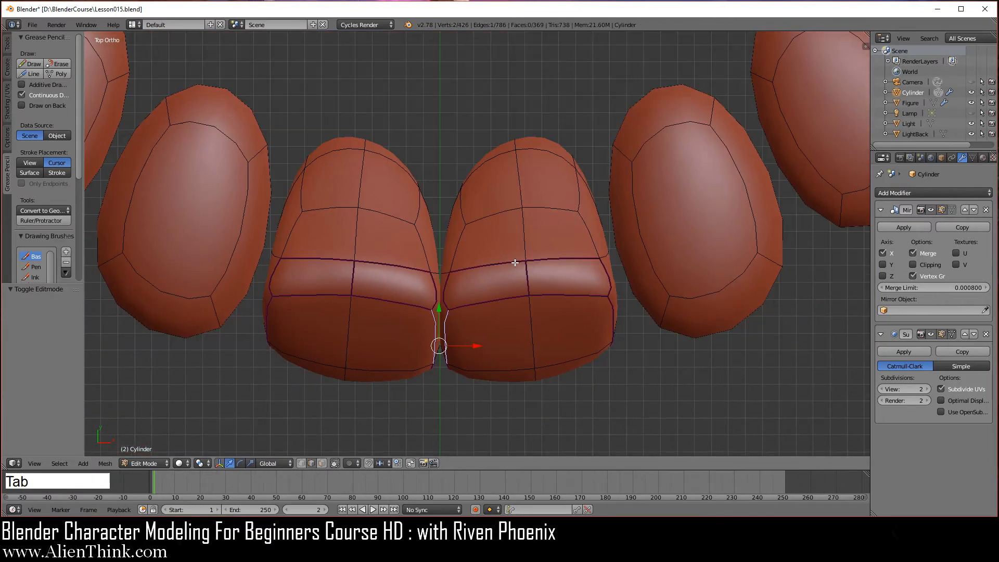
{"action": "left_click", "coordinate": [322, 463]}
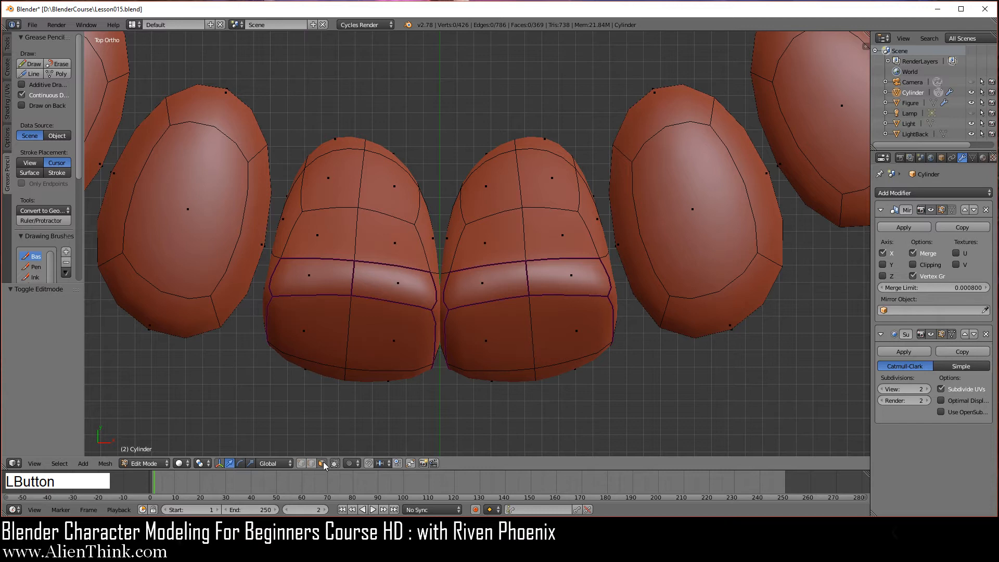
{"action": "right_click", "coordinate": [537, 189]}
{"action": "right_click", "coordinate": [498, 182], "text": "shift"}
{"action": "right_click", "coordinate": [508, 147], "text": "shift"}
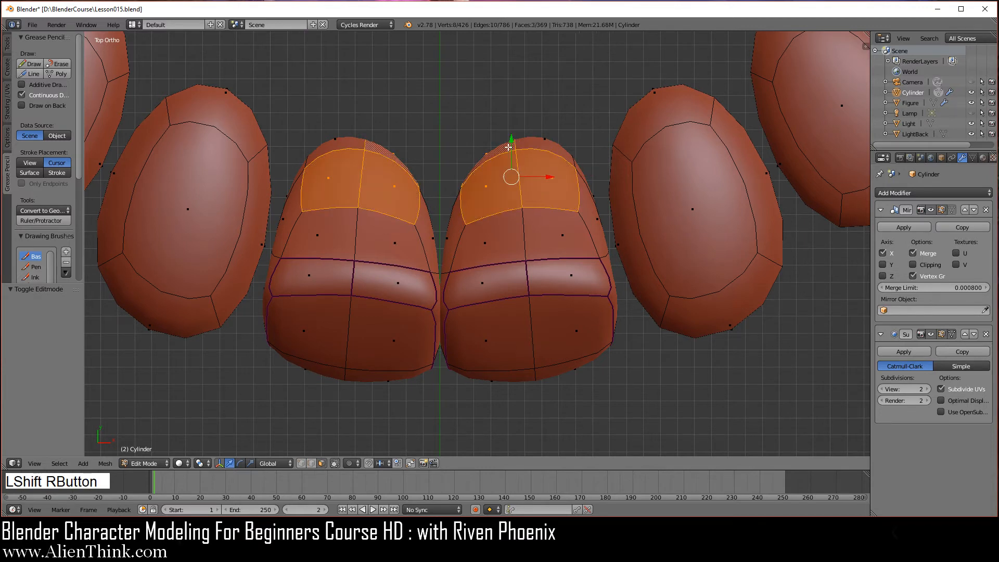
{"action": "right_click", "coordinate": [539, 143], "text": "shift"}
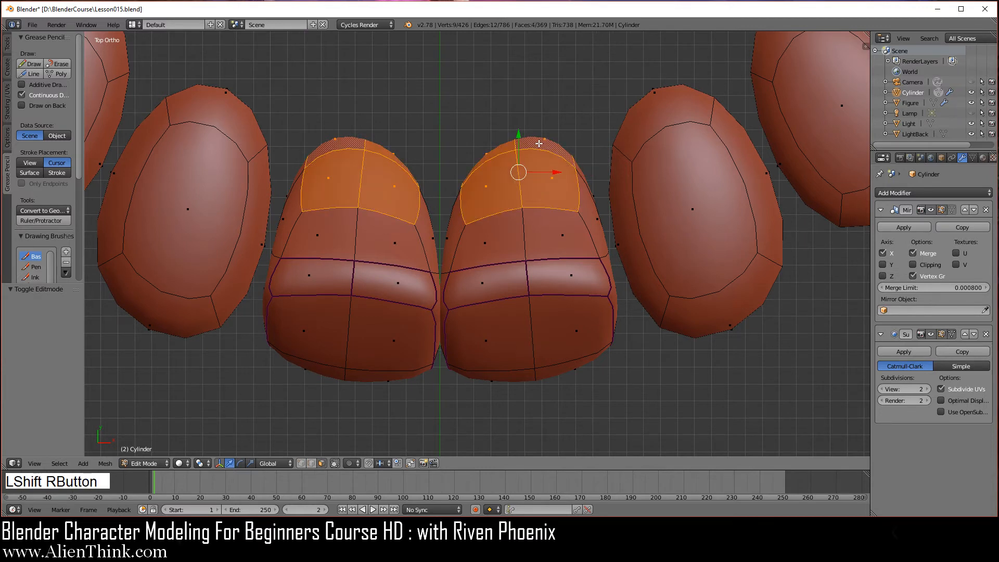
{"action": "left_click", "coordinate": [368, 463]}
{"action": "left_click_drag", "start_coordinate": [519, 135], "coordinate": [518, 151]}
Examine the reshaped front teeth against the rest of the lower jaw in Object Mode from several angles
{"action": "key", "text": "Tab"}
{"action": "scroll", "coordinate": [505, 325], "scroll_direction": "down", "scroll_amount": 4}
{"action": "middle_click_drag", "start_coordinate": [504, 325], "coordinate": [534, 285]}
{"action": "scroll", "coordinate": [519, 321], "scroll_direction": "down", "scroll_amount": 4}
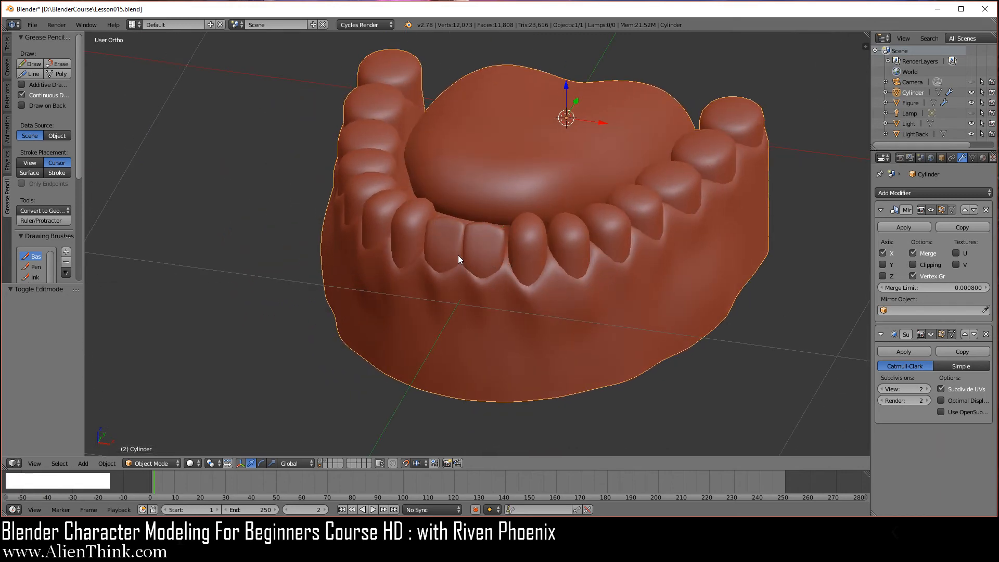
{"action": "scroll", "coordinate": [499, 297], "scroll_direction": "up", "scroll_amount": 3}
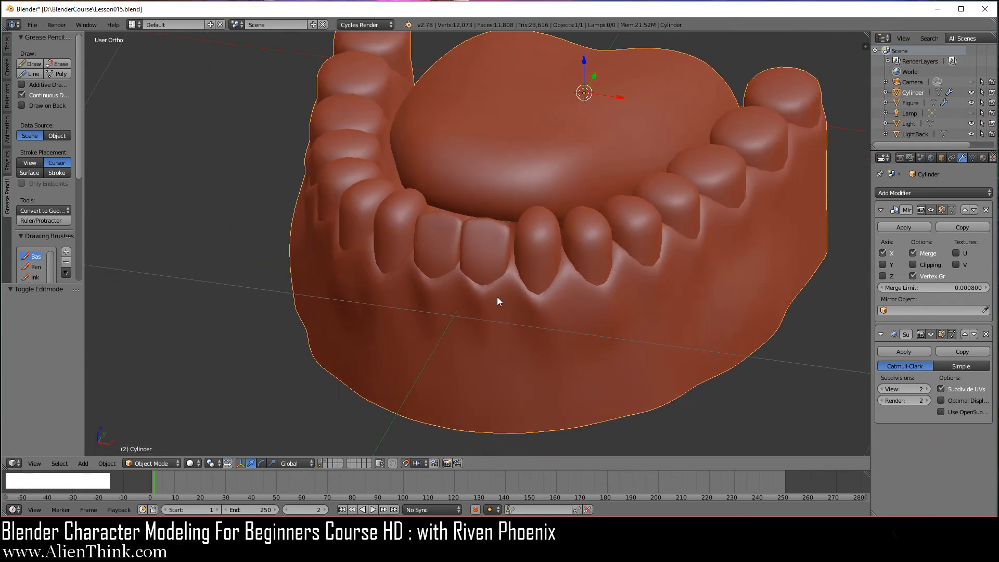
{"action": "middle_click_drag", "start_coordinate": [488, 330], "coordinate": [471, 348]}
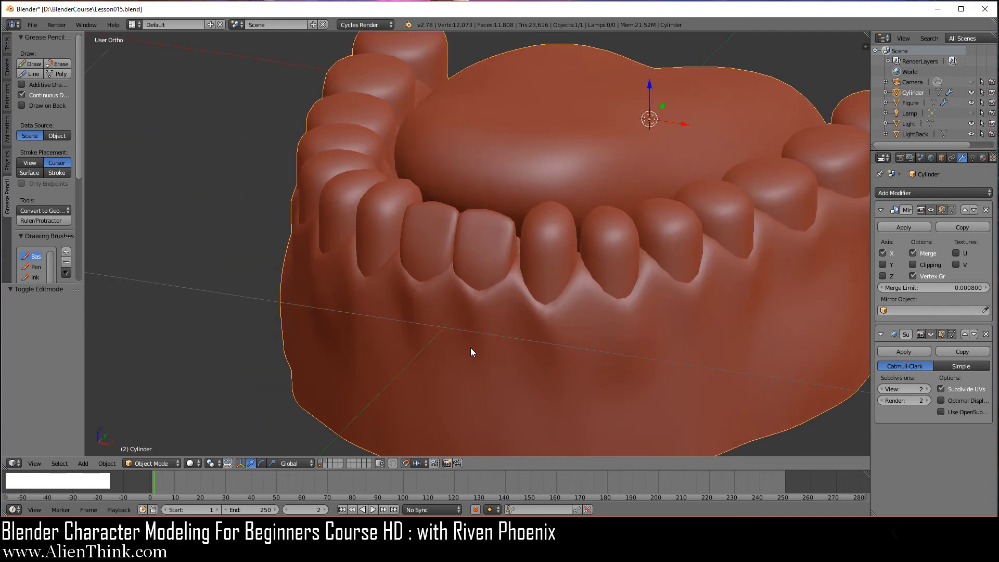
{"action": "key", "text": "KP_3"}
{"action": "middle_click_drag", "start_coordinate": [439, 302], "coordinate": [607, 332]}
{"action": "key", "text": "KP_1"}
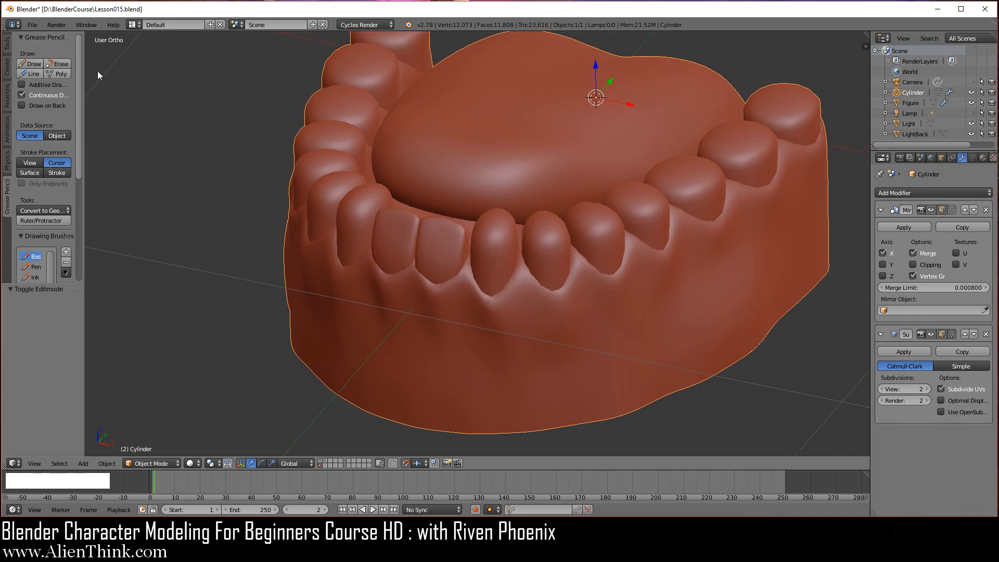
Save the current Blender file
{"action": "left_click", "coordinate": [32, 26]}
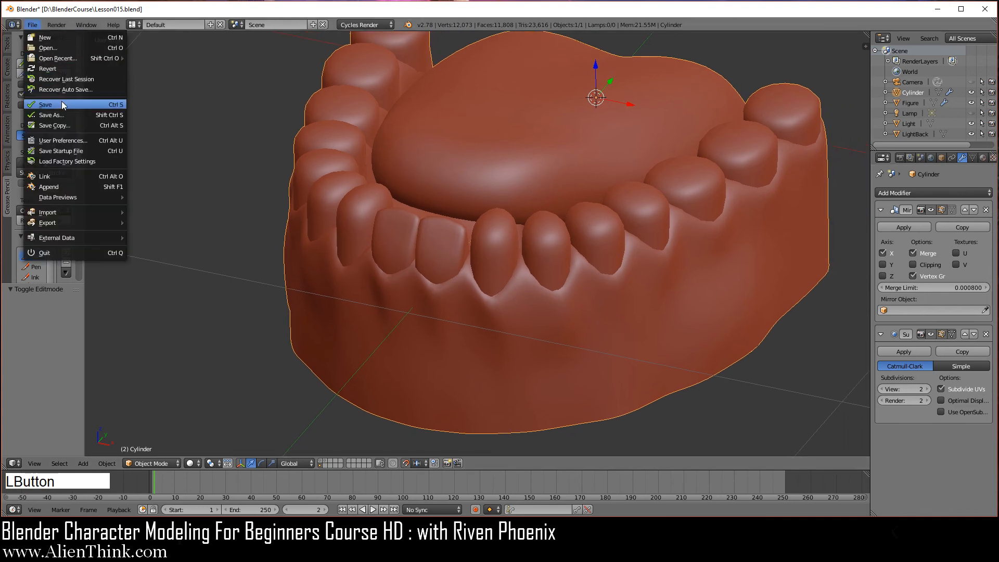